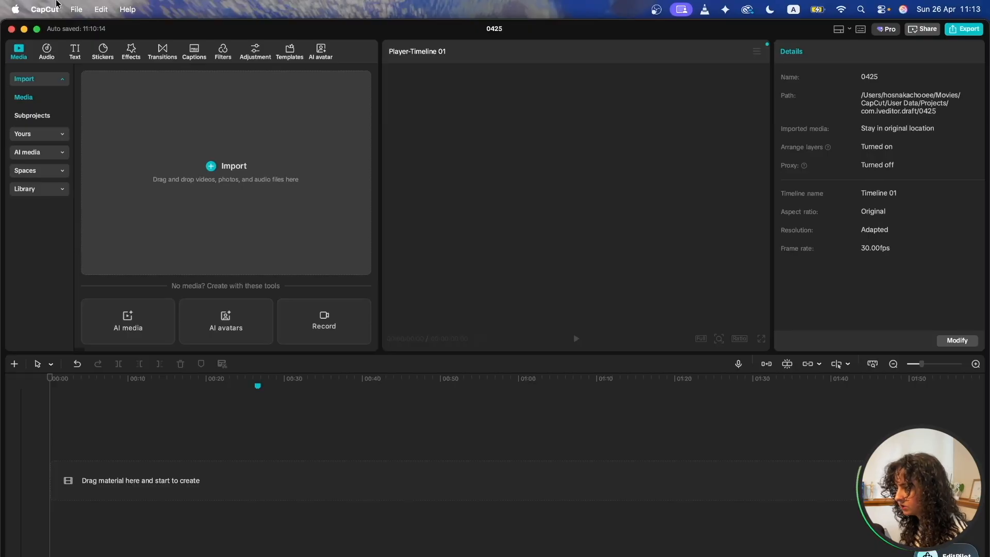
- Leave the empty project for the home page and open the AI video maker
left_click(47, 7)
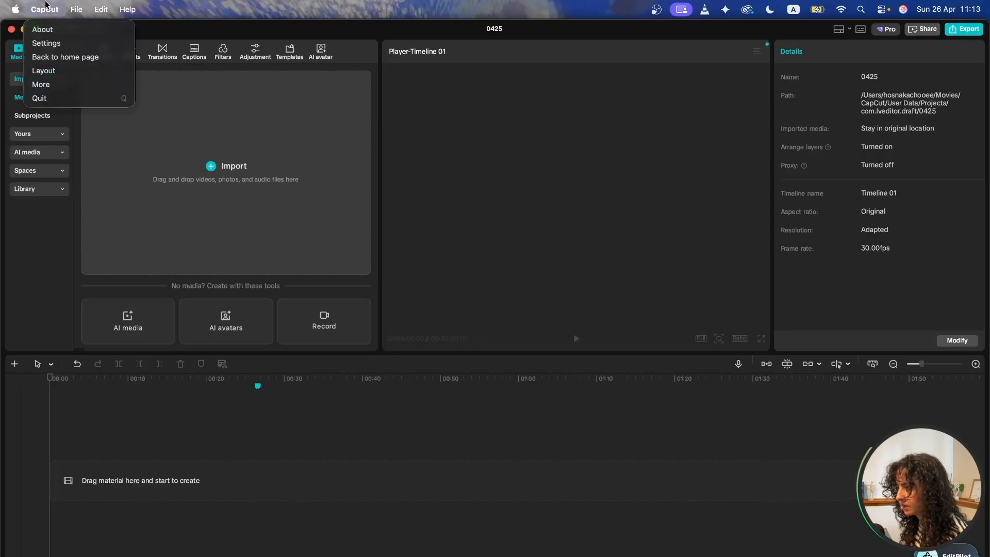
left_click(47, 63)
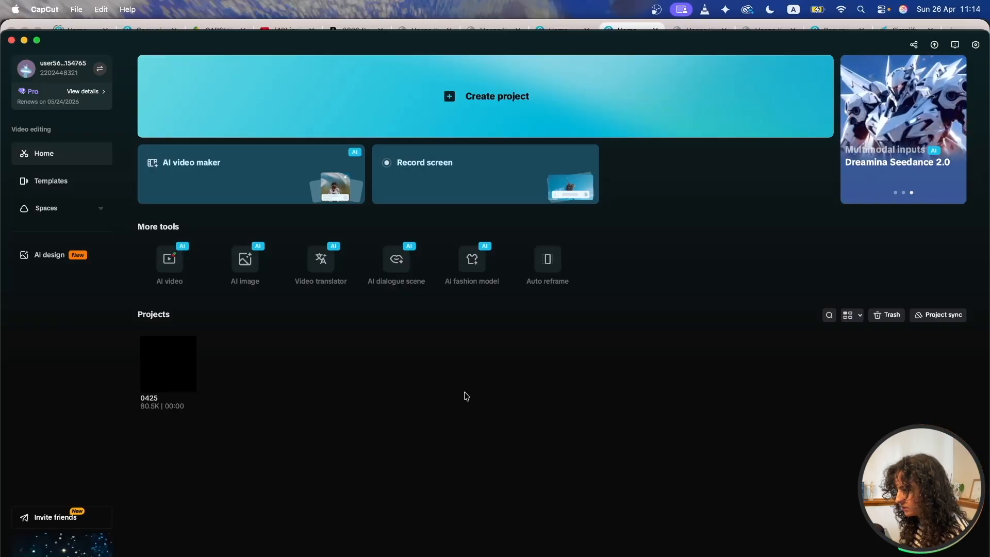
left_click(205, 172)
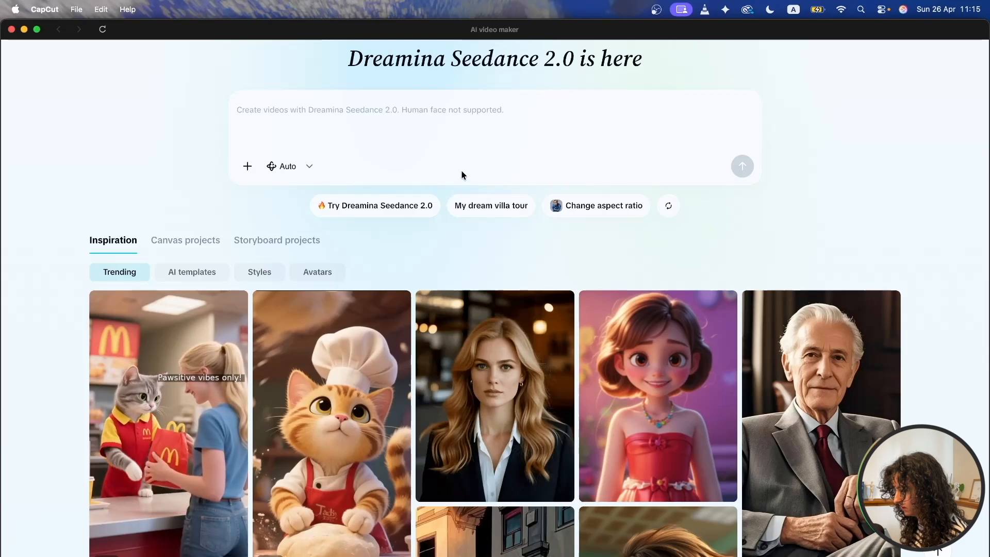
- Set the creation mode to Image
left_click(309, 166)
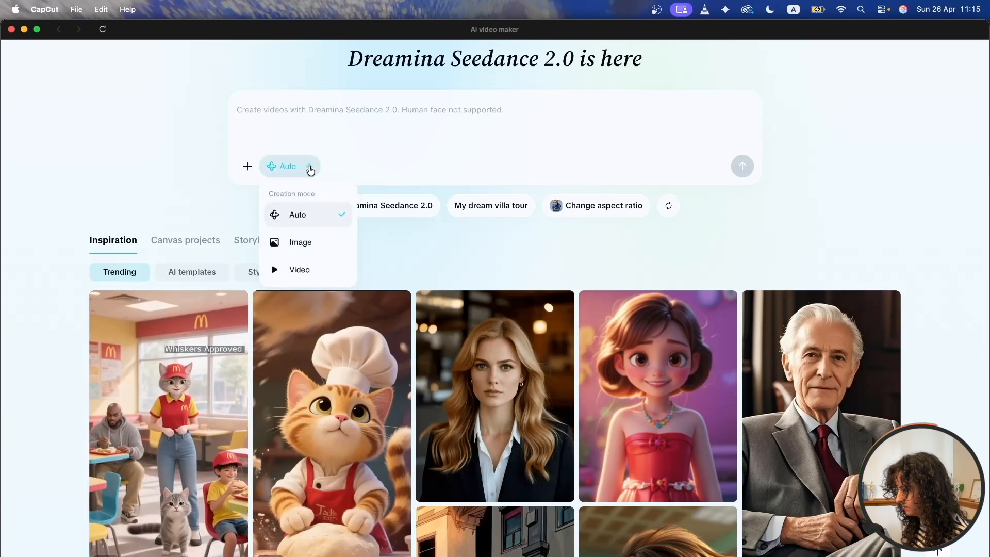
left_click(300, 240)
left_click(309, 170)
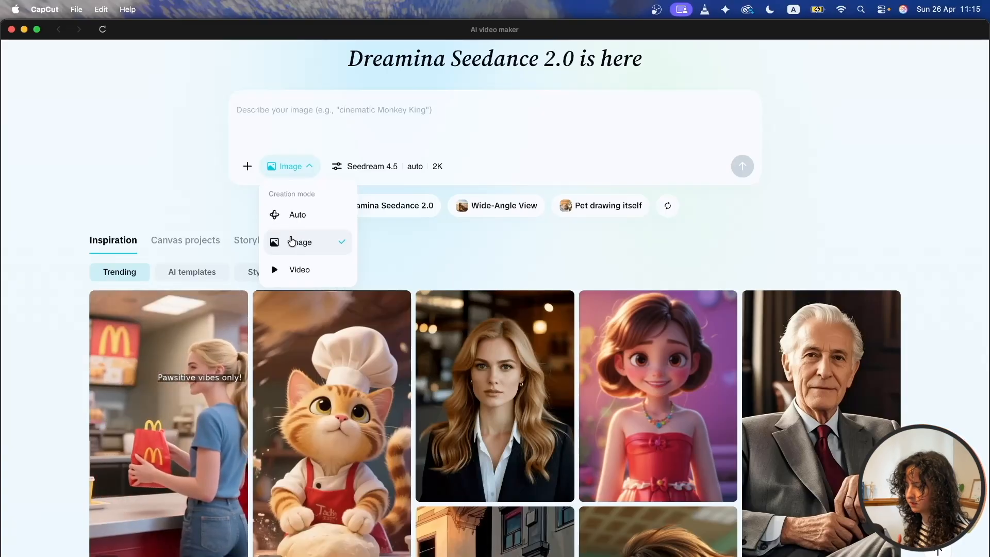
left_click(292, 241)
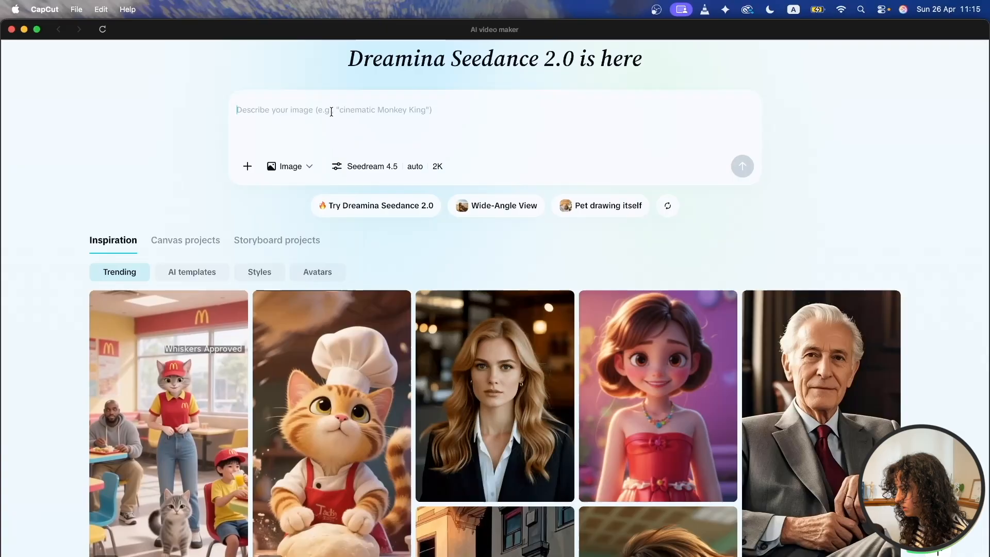
- Enter the image prompt "children's storybook aesthetic of a cute mice, 2D"
type("chi")
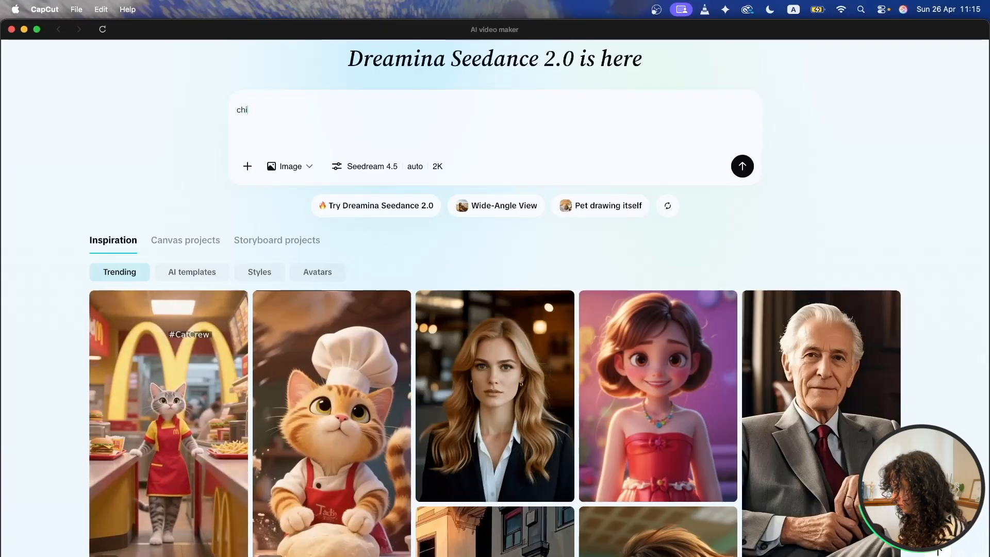
type("ldren's storybooad aesthetic")
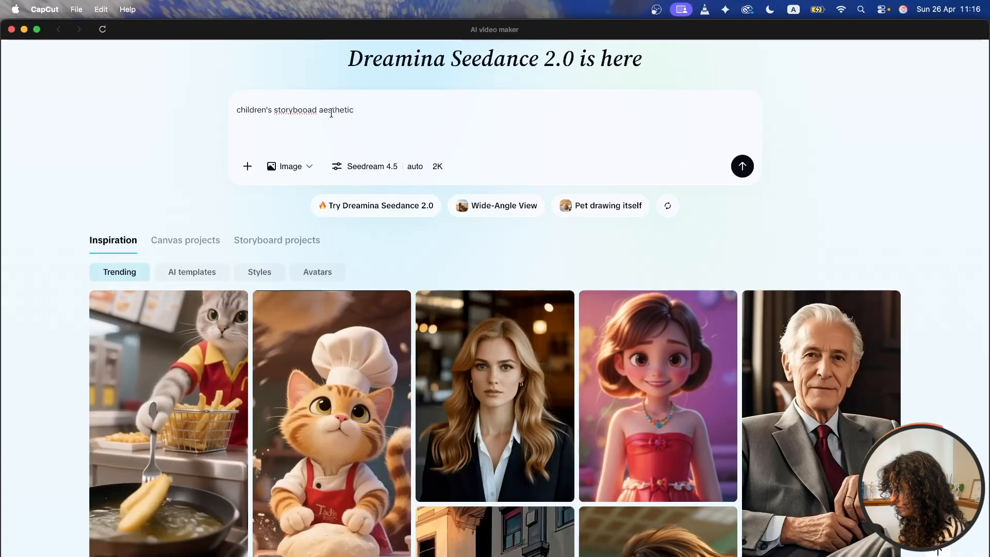
left_click(303, 110)
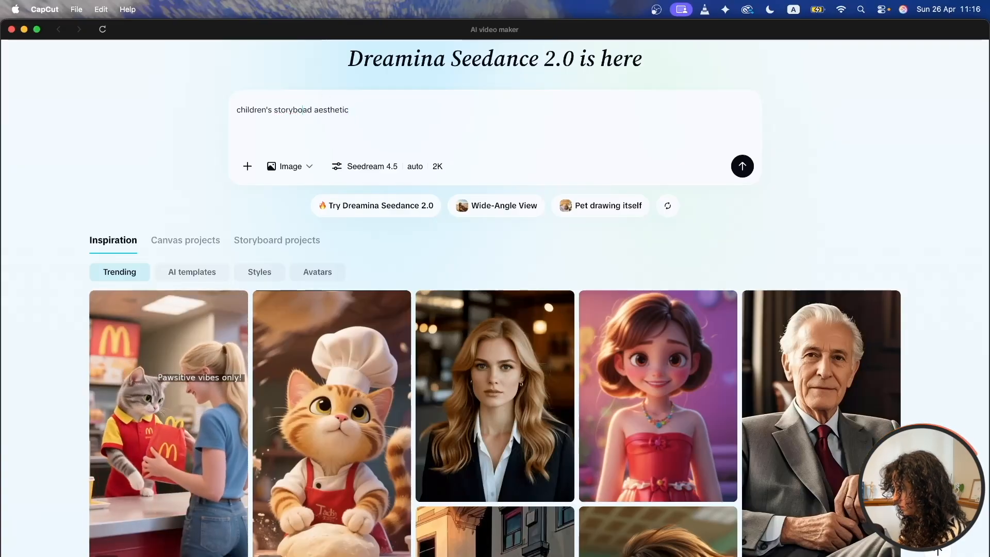
key("BackSpace")
key("BackSpace")
type("ok")
left_click(378, 104)
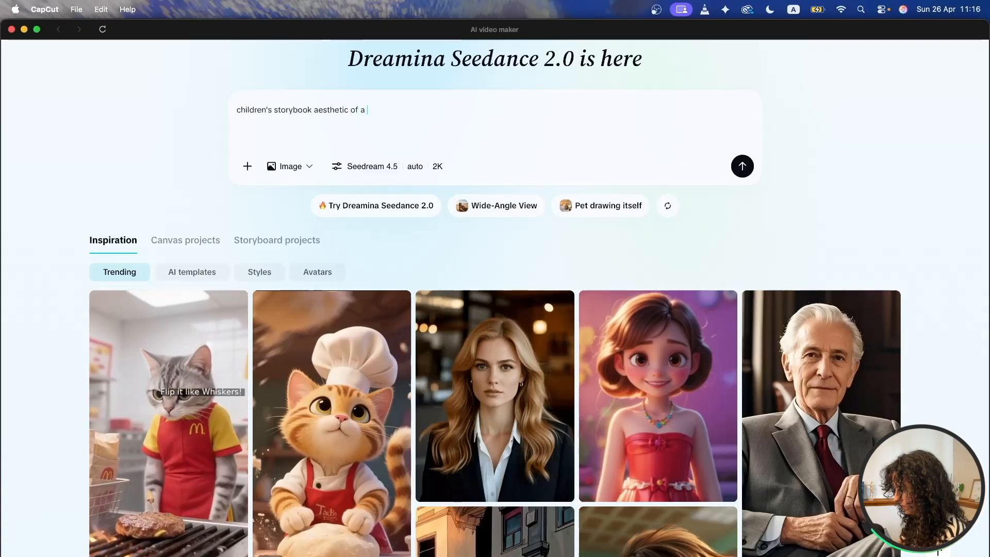
type("mice, 2D")
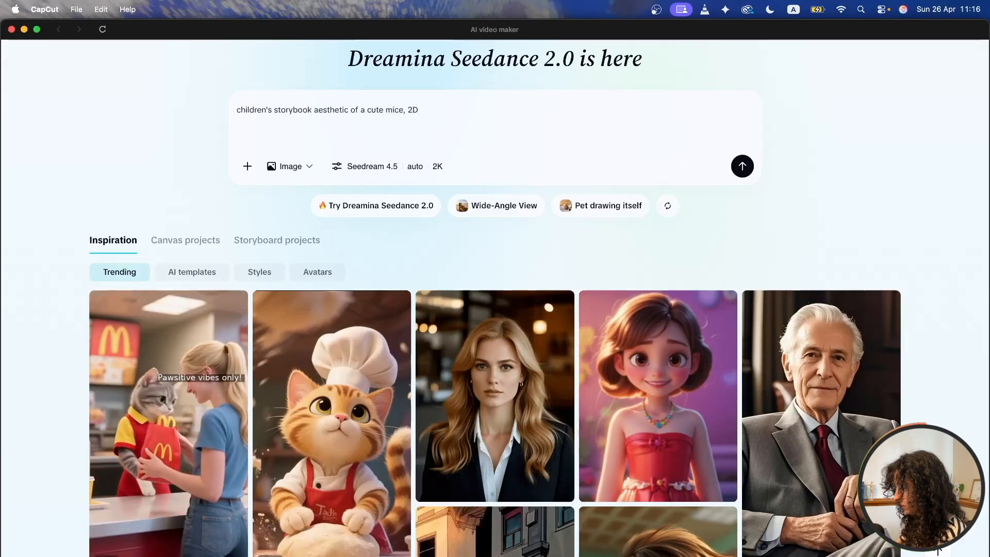
- Set the image aspect ratio to 16:9, keeping the Seedream 4.5 model and 2K quality
left_click(435, 166)
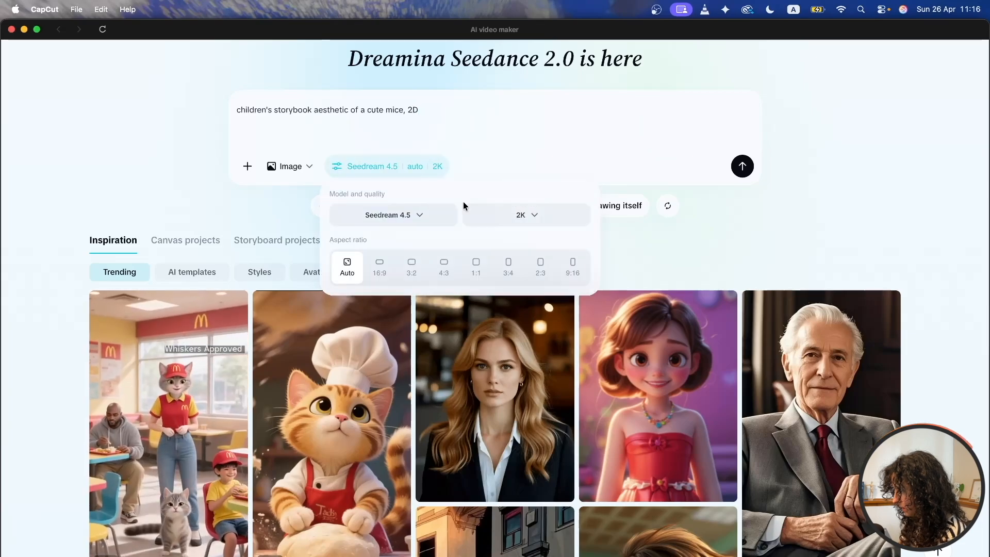
left_click(508, 224)
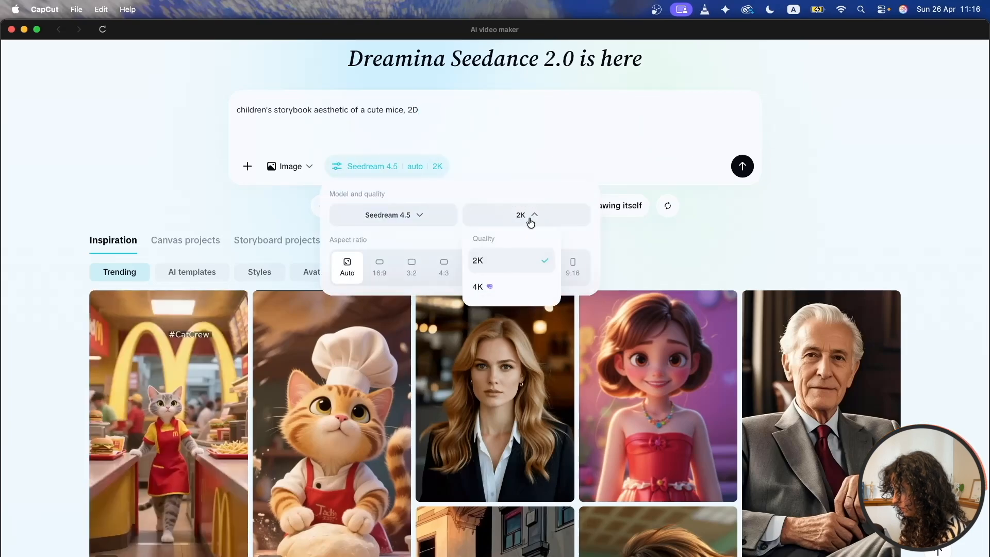
left_click(530, 216)
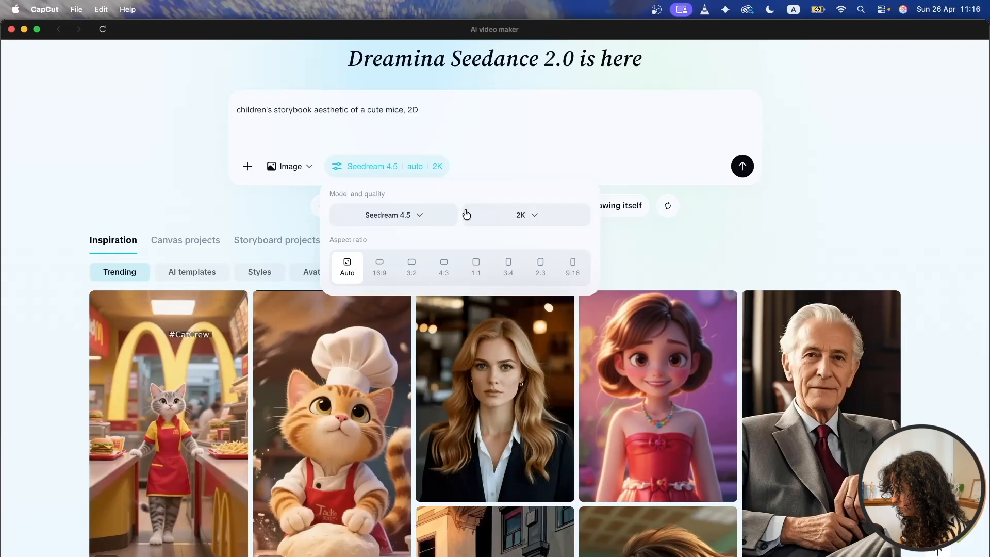
left_click(380, 268)
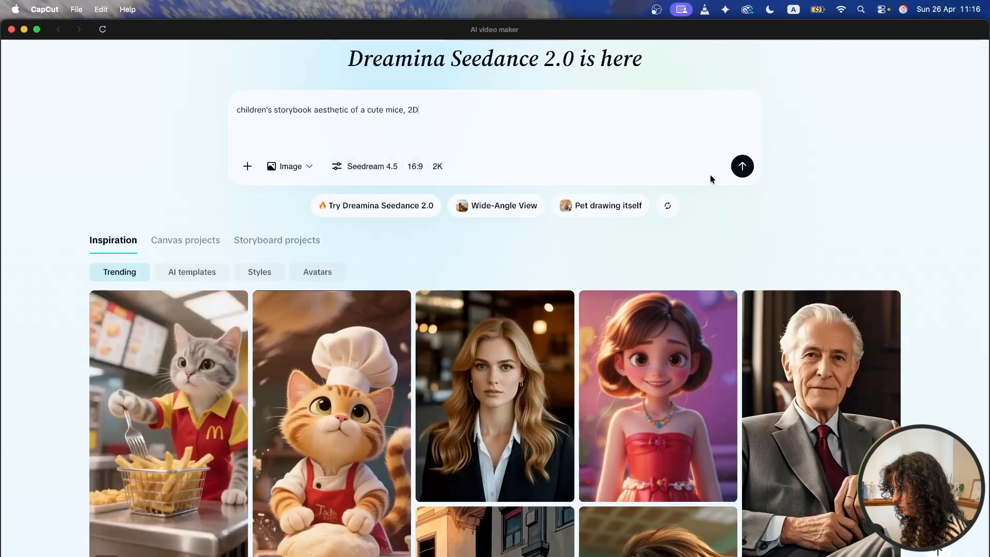
- Generate the image, agreeing to the usage acknowledgement and dismissing the creation mode tip
left_click(741, 167)
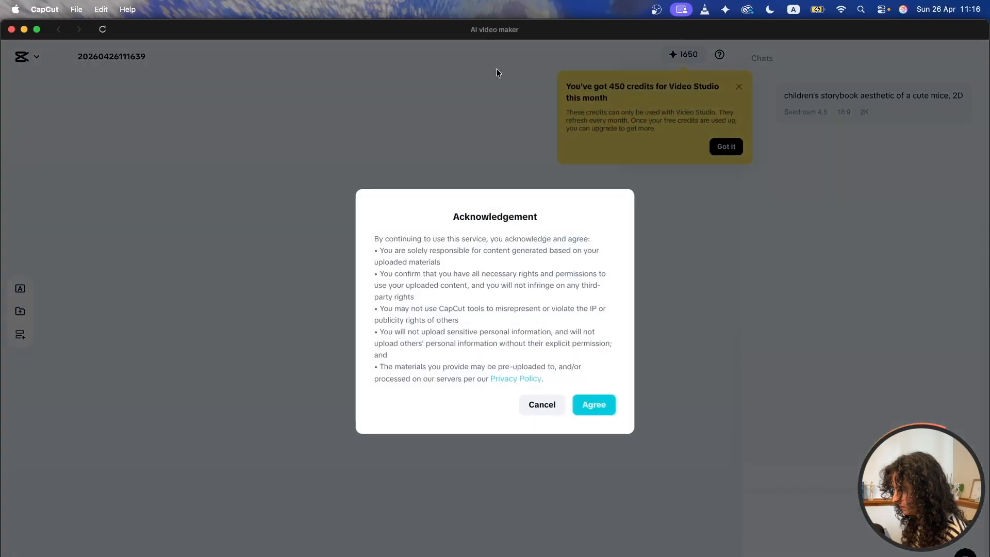
left_click(548, 404)
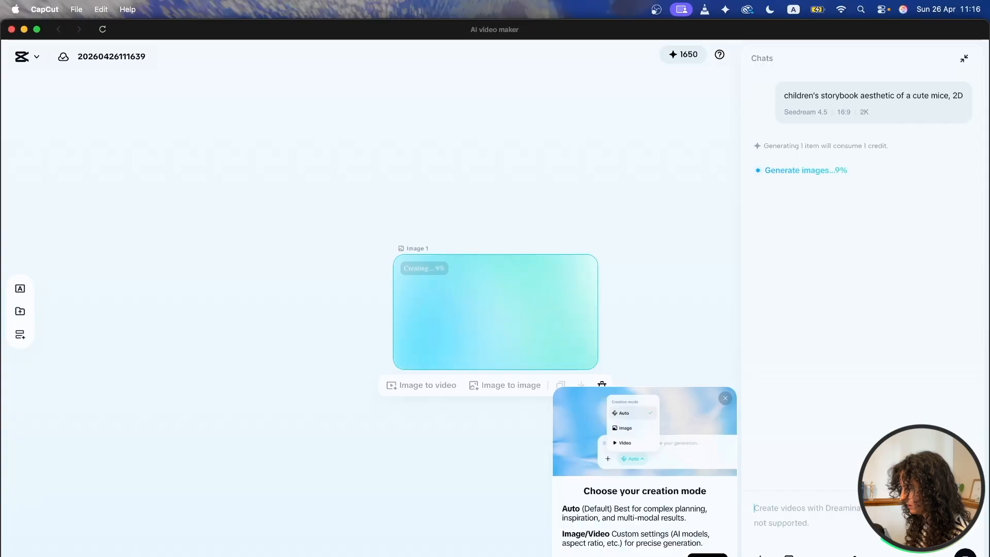
left_click(725, 397)
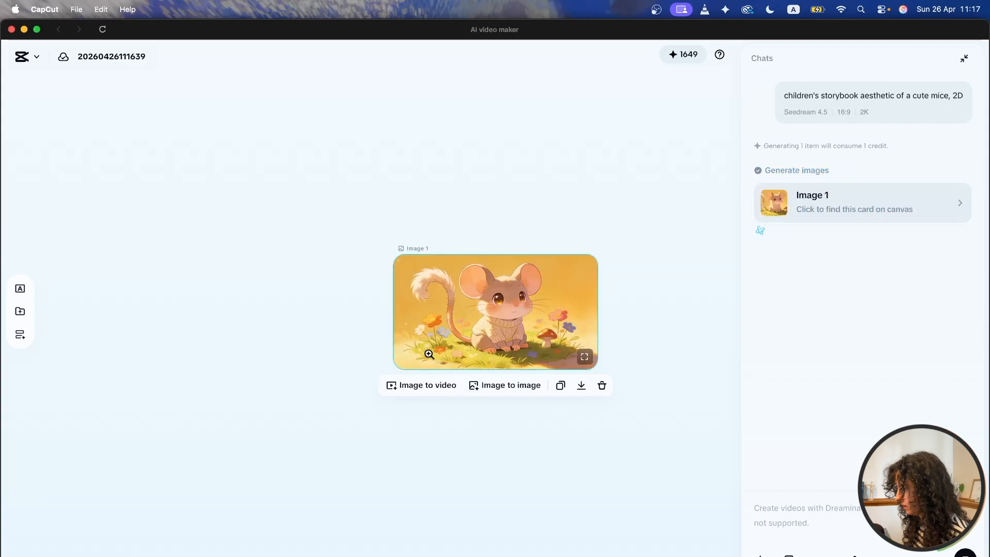
- Move the mouse image up and left on the canvas and request the suggested style change to claymation
left_click_drag(412, 250, 250, 199)
scroll(365, 254, "down", 2)
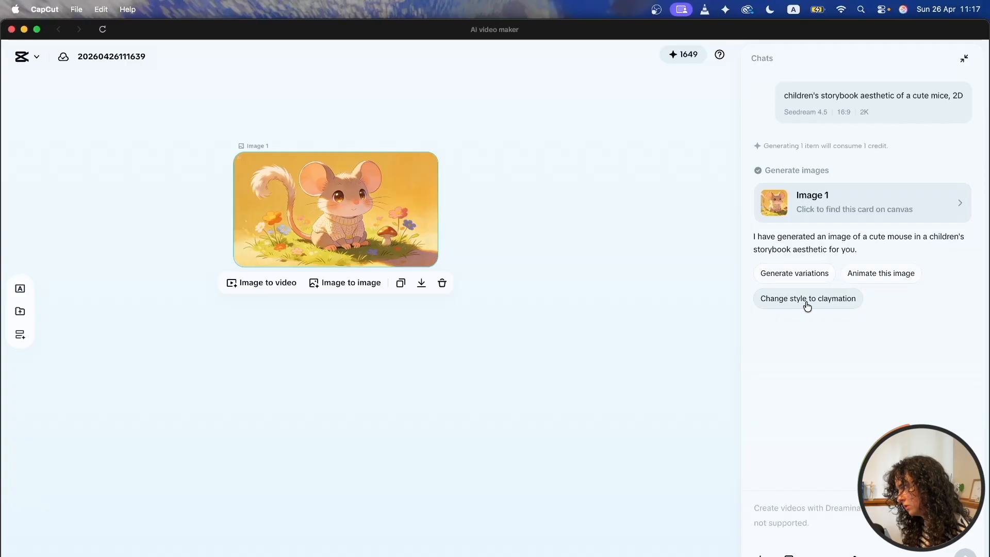
left_click(826, 304)
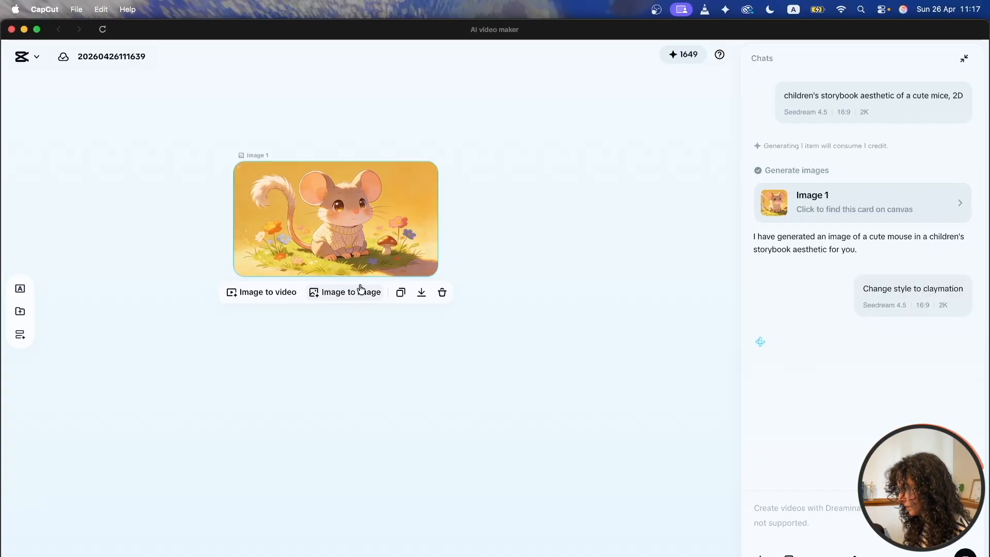
left_click(327, 215)
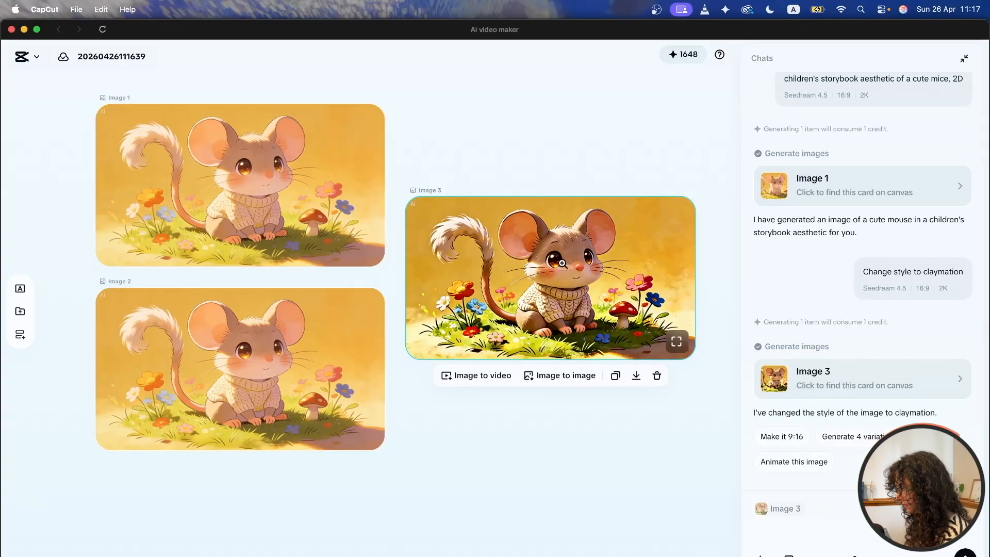
- Examine the claymation version up close and compare it with the original storybook images
scroll(583, 295, "up", 5)
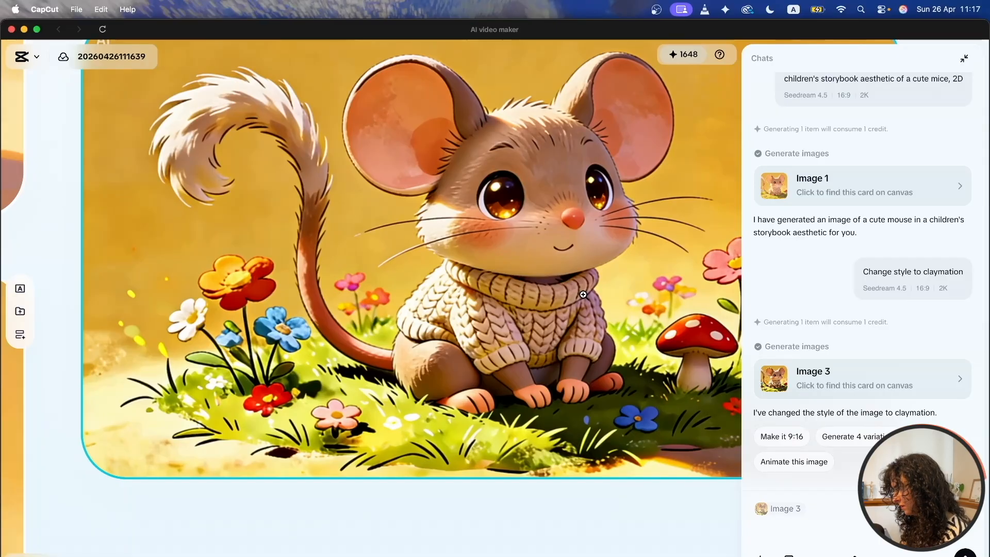
scroll(583, 295, "down", 5)
scroll(582, 243, "up", 5)
scroll(582, 243, "down", 5)
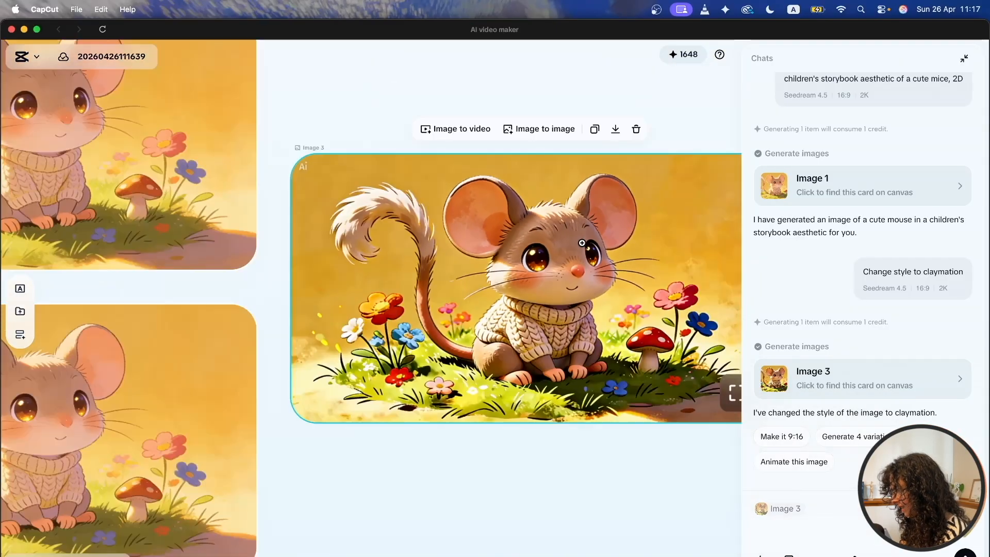
scroll(390, 252, "up", 5)
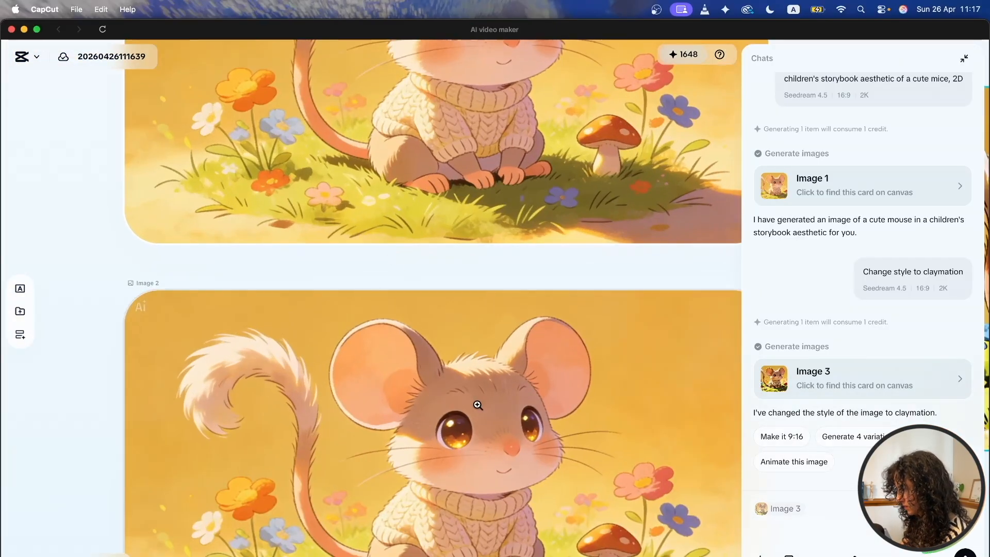
scroll(461, 392, "down", 5)
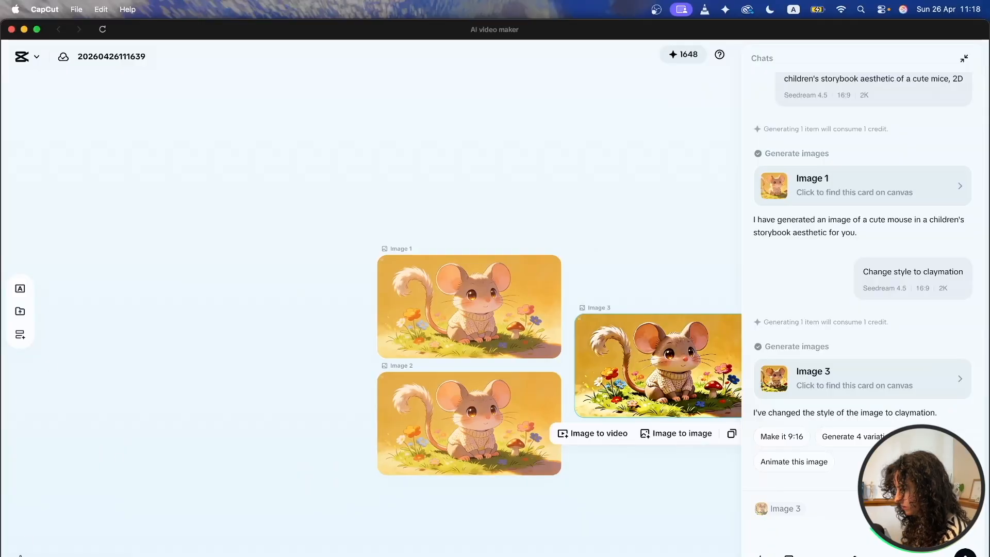
- Delete Image 1 from the canvas and move Image 2 up above Image 3
left_click(20, 549)
left_click(448, 415)
left_click_drag(448, 416, 465, 167)
left_click(520, 320)
left_click(578, 379)
left_click_drag(565, 215, 450, 212)
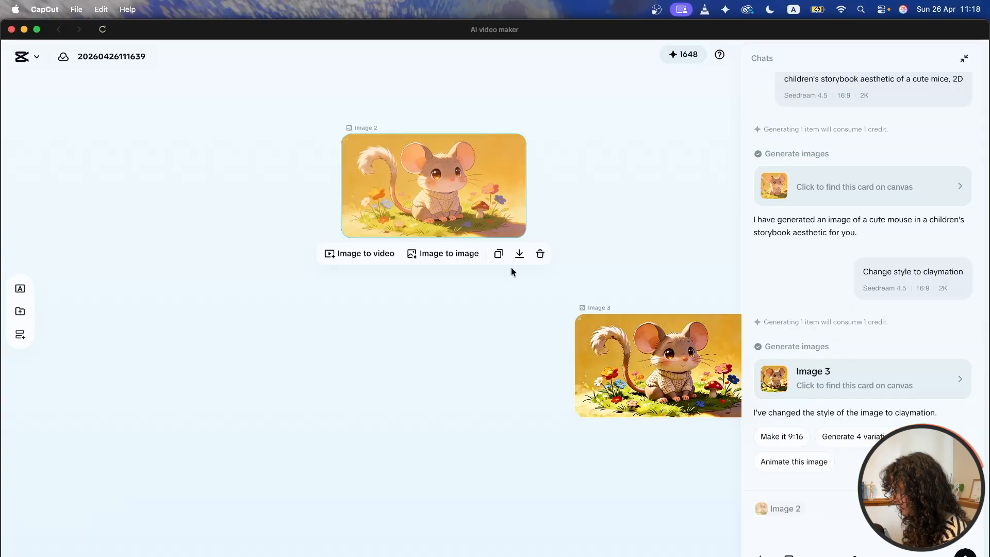
- Duplicate Image 2 and place the copy below it, beside Image 3
left_click(498, 254)
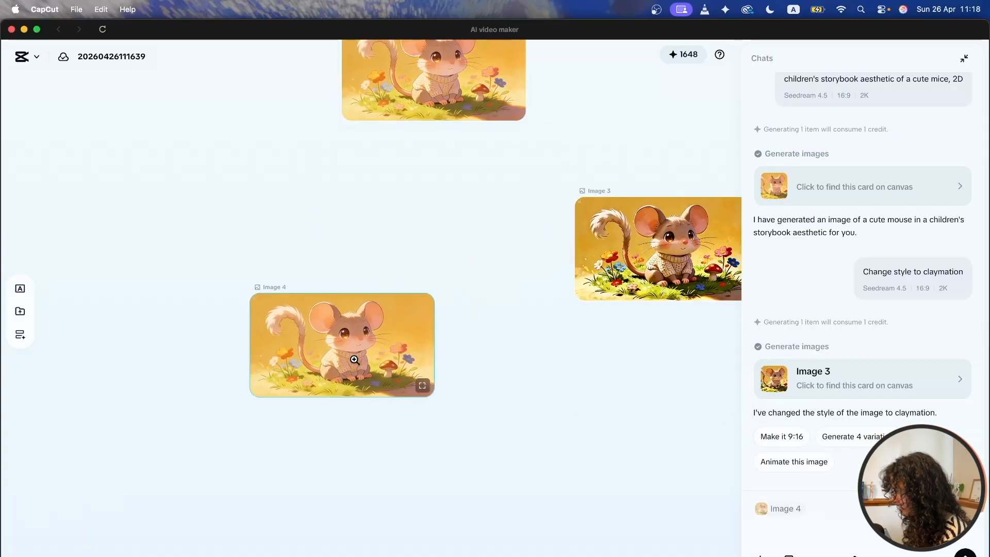
scroll(377, 334, "up", 2)
left_click_drag(375, 369, 424, 299)
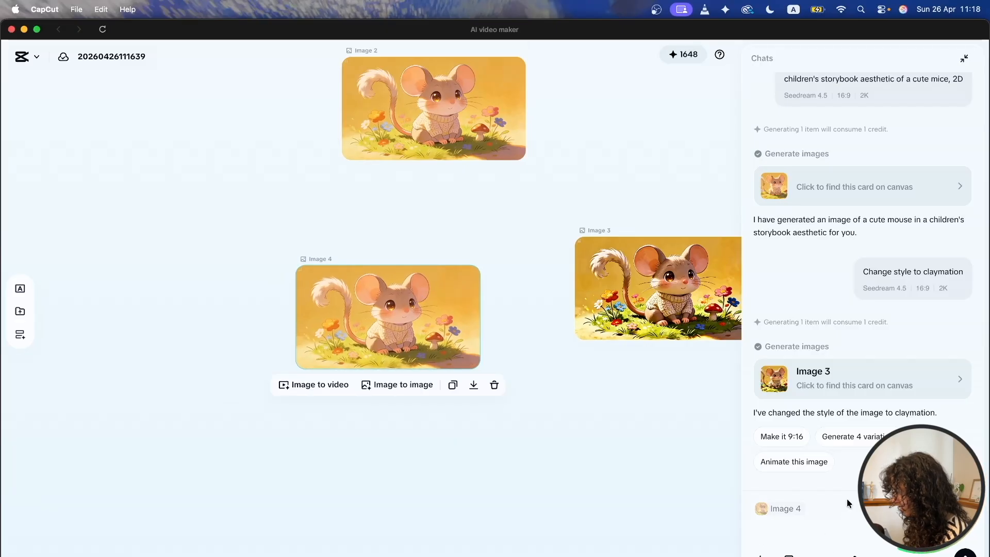
- Generate a new version of Image 4 with the prompt "make this more pastel like and with a white background"
type("make this mor")
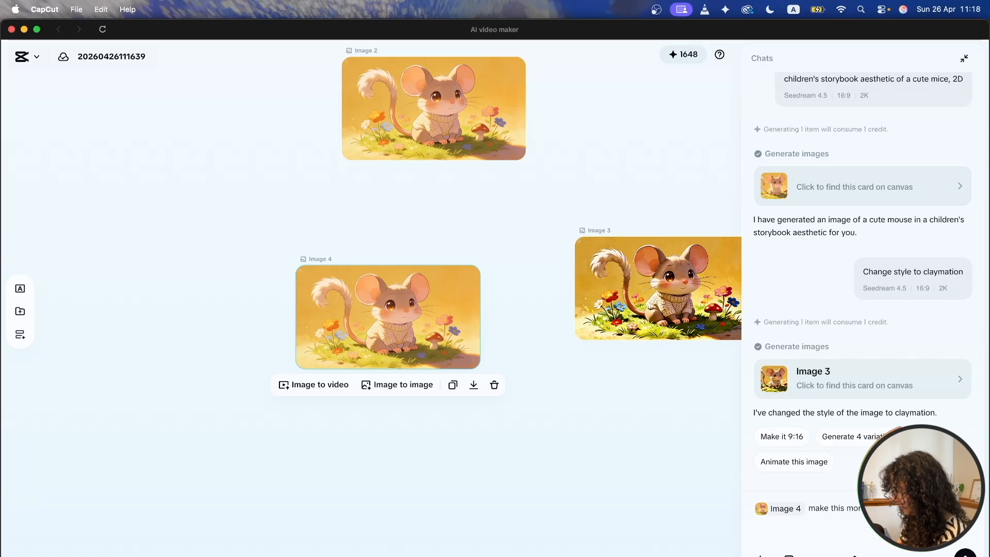
type("ckground")
key("Return")
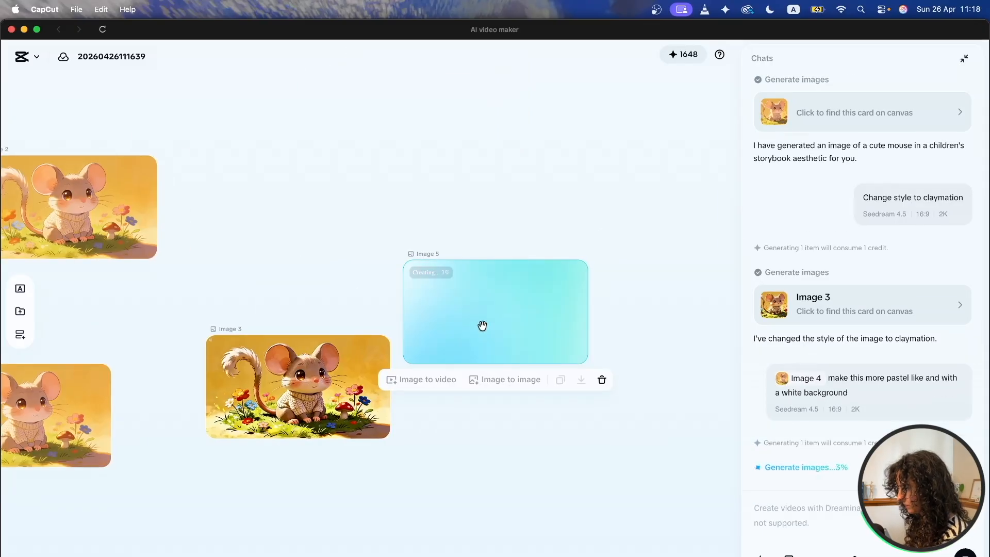
- Arrange Image 2, Image 3 and Image 4 in a vertical column on the canvas
left_click_drag(227, 254, 351, 224)
left_click_drag(270, 295, 351, 259)
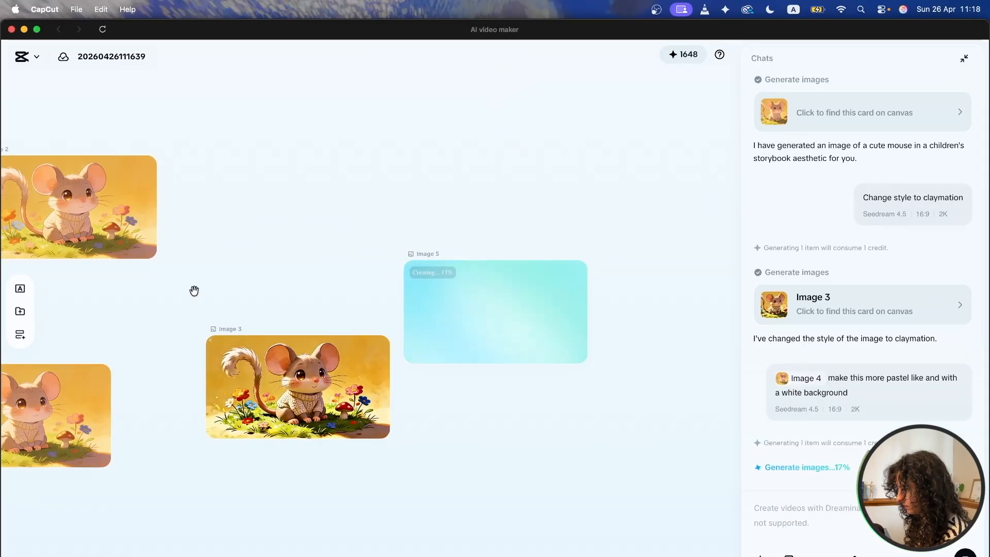
left_click_drag(194, 292, 383, 234)
left_click_drag(216, 373, 326, 247)
left_click_drag(281, 300, 235, 320)
left_click_drag(248, 155, 250, 104)
left_click_drag(487, 330, 253, 219)
left_click_drag(205, 329, 217, 371)
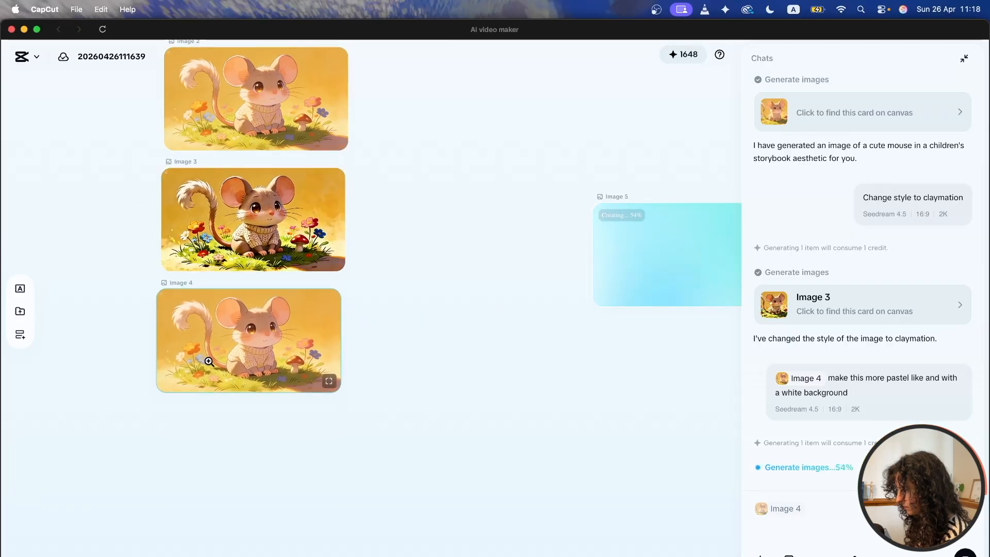
- Delete Image 4 and move the pastel Image 5 into its place below Image 3
left_click(359, 408)
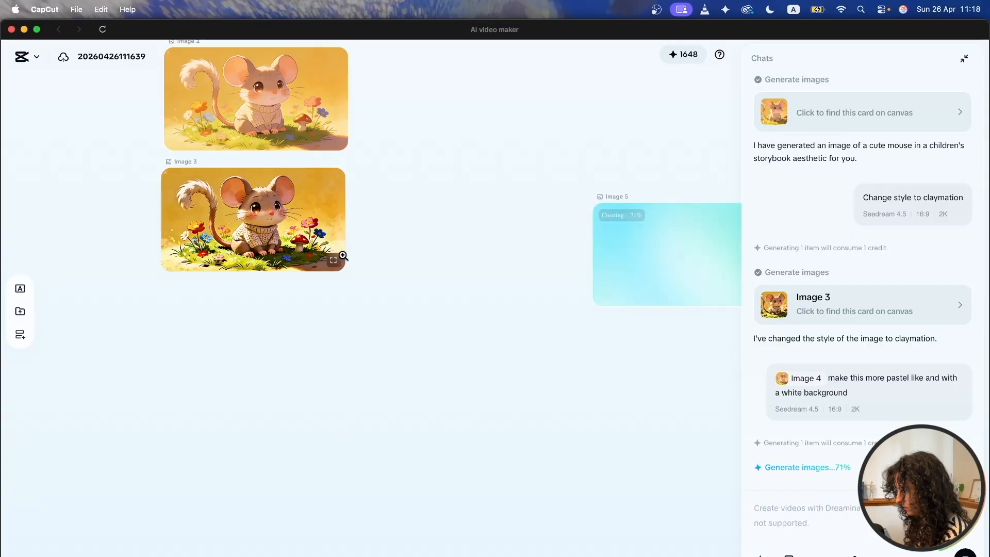
left_click(340, 146)
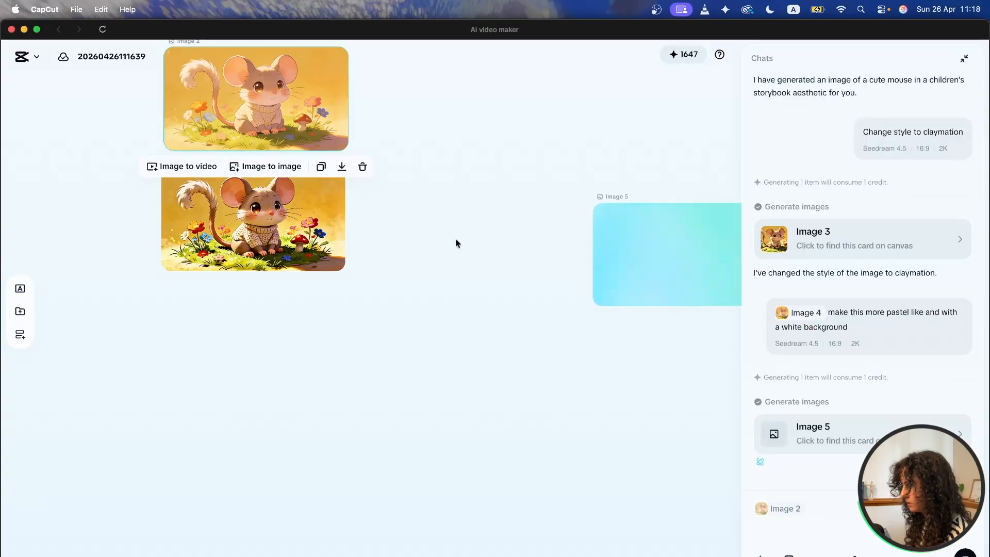
left_click_drag(723, 271, 297, 357)
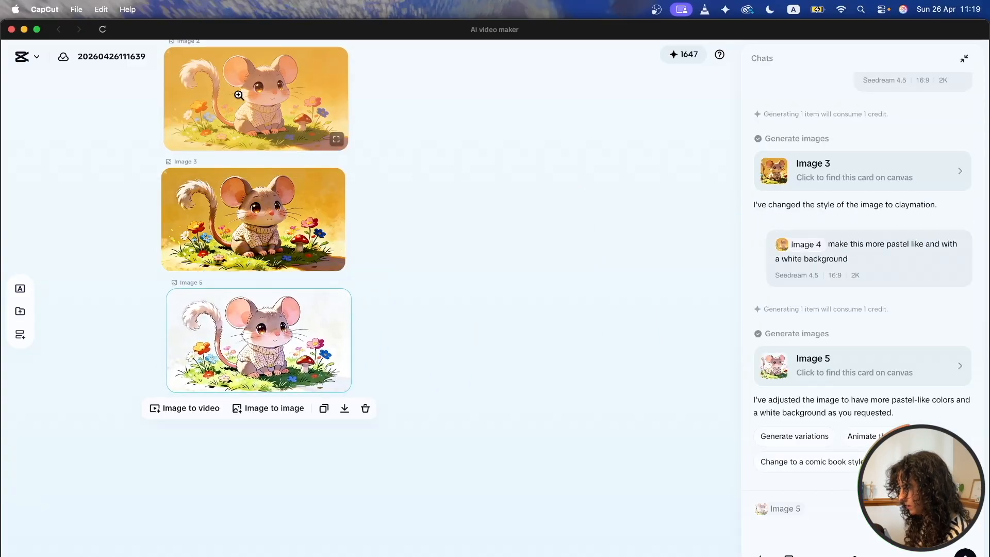
- Generate a new version of Image 2 with the prompt "turn this into a serious mice with a baseball cap and a red sweater"
left_click(218, 115)
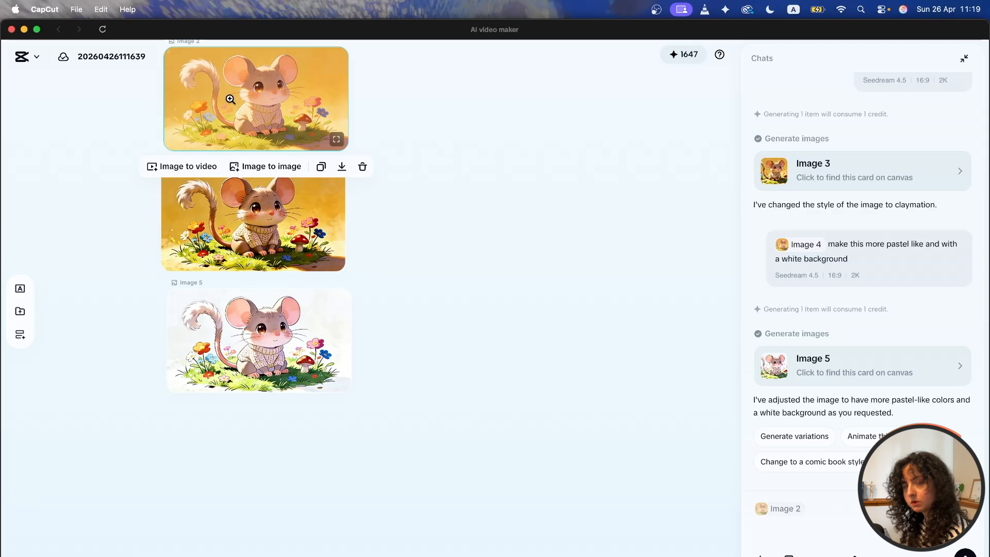
left_click(834, 509)
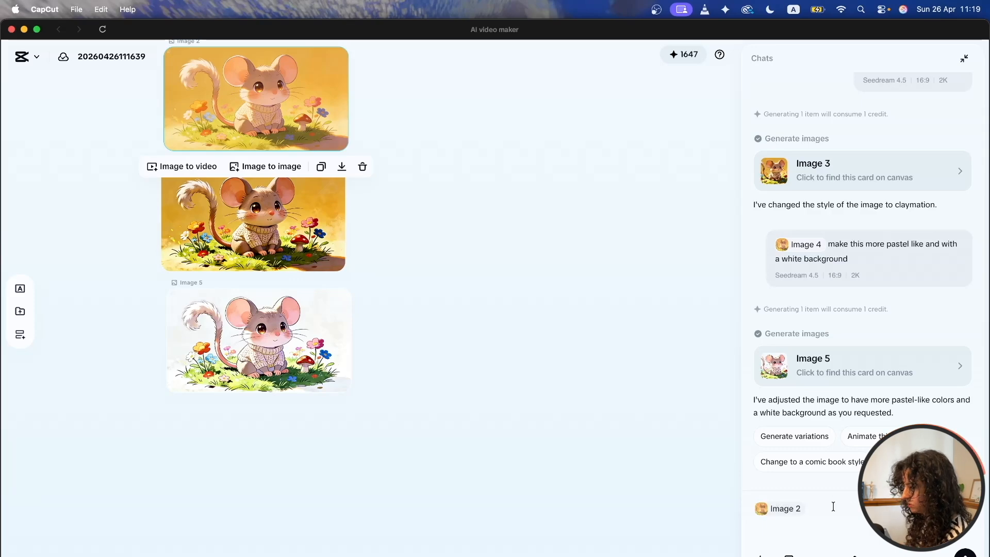
scroll(490, 388, "up", 2)
scroll(490, 390, "up", 3)
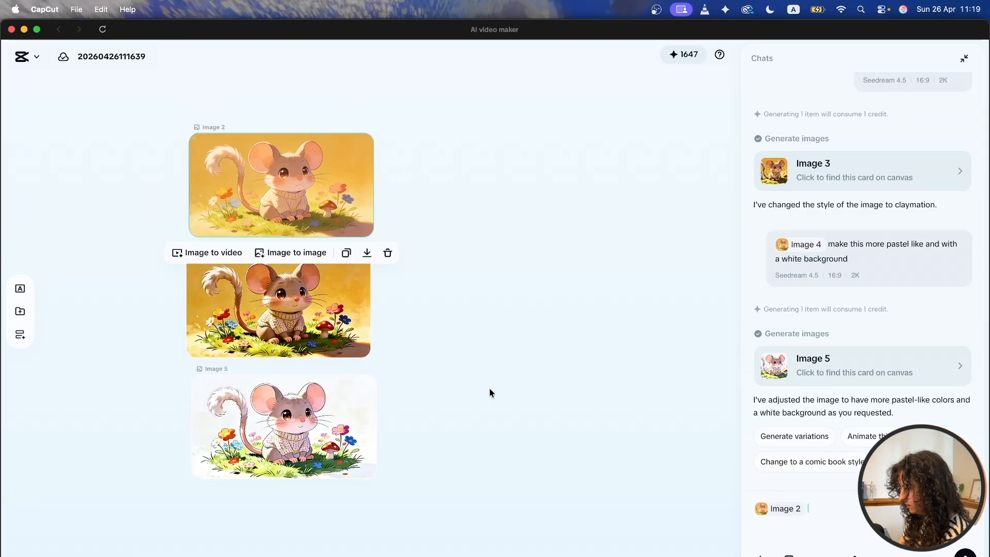
type("turn thisi")
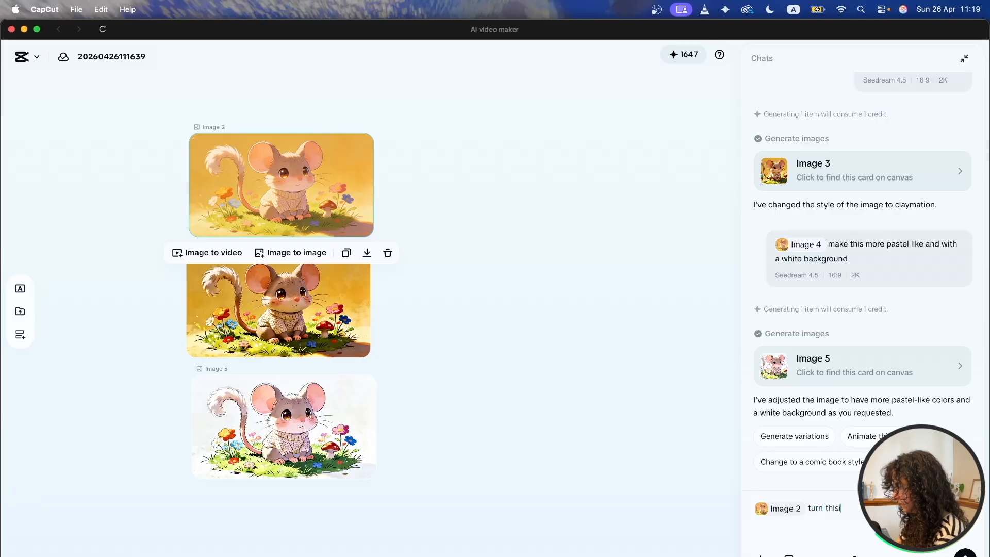
key("BackSpace")
type(" into a")
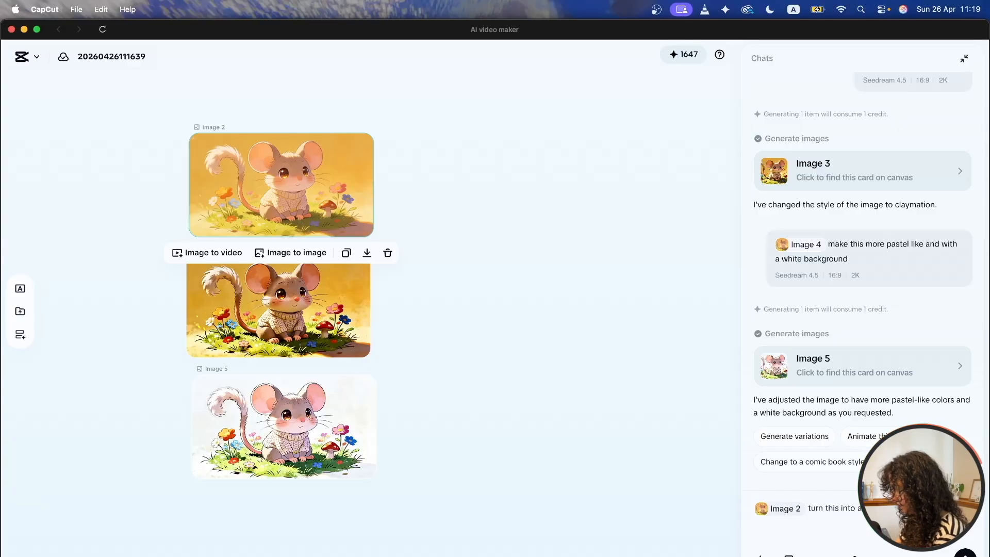
type("serious mice with a baseball cap and a red sweater")
key("Return")
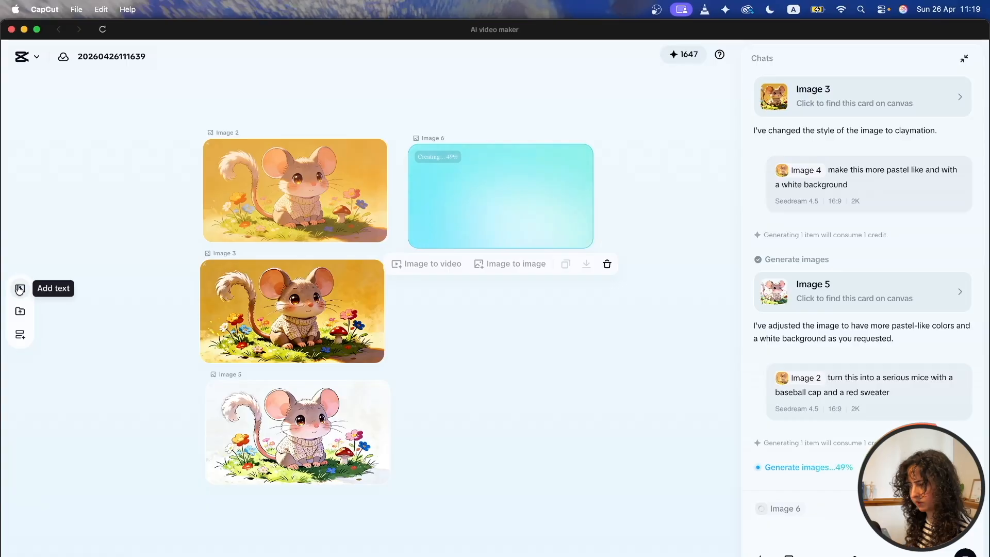
- Add an empty text card to the canvas and place it to the right of Image 6, then view its rewriting options
left_click(19, 288)
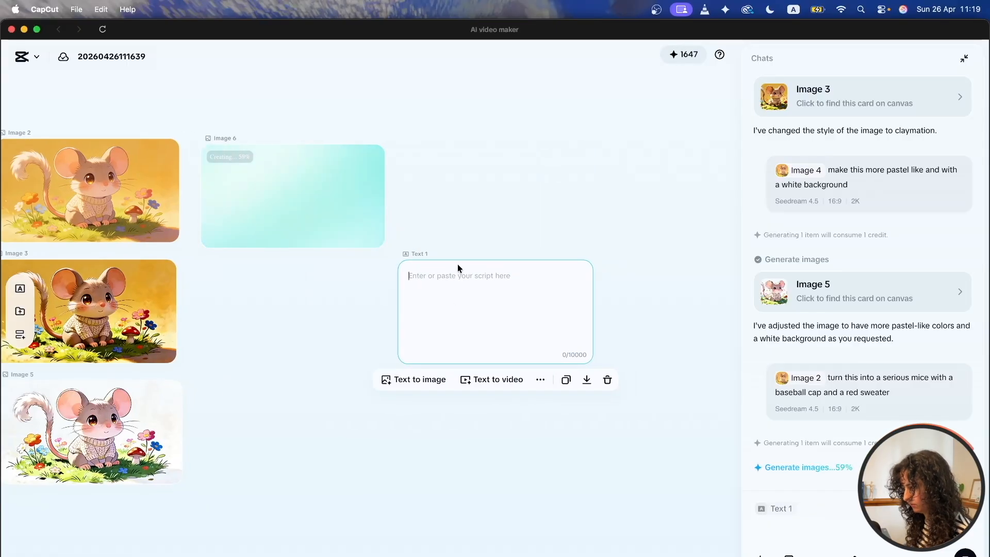
left_click_drag(424, 256, 466, 149)
left_click(582, 272)
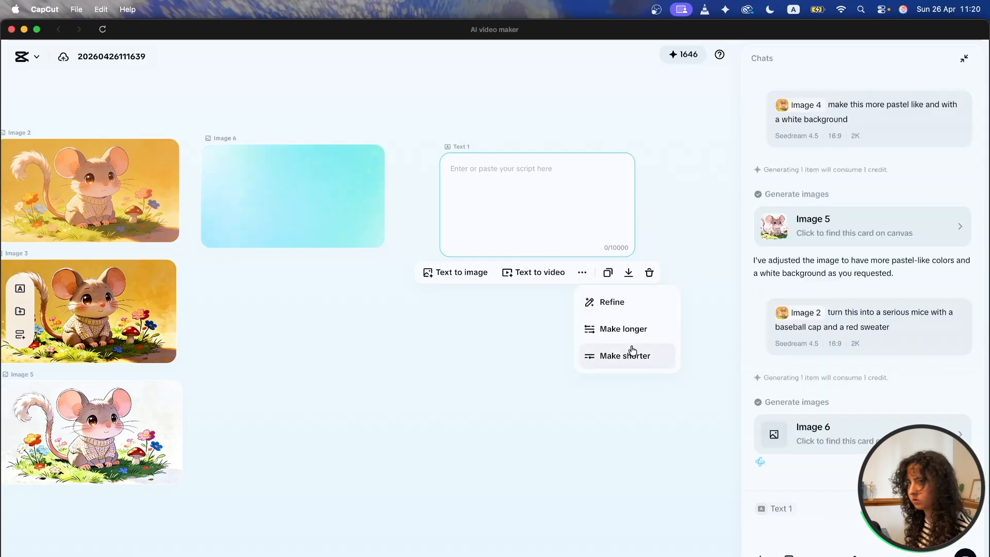
- Write the story's first paragraph in the text card: "Jack the mice lost his cheese and is very sad, but he is determined to find it."
left_click(529, 200)
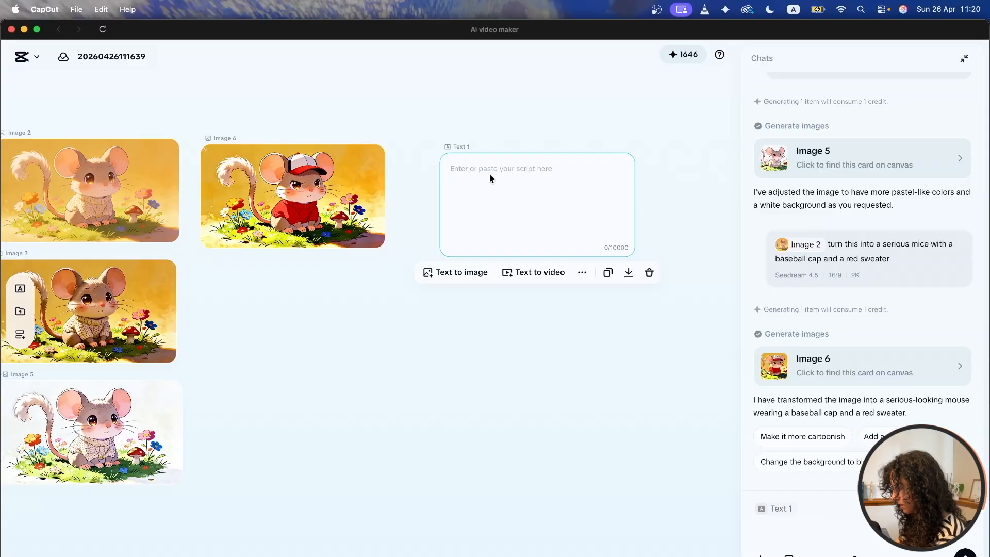
type("Jack the mi")
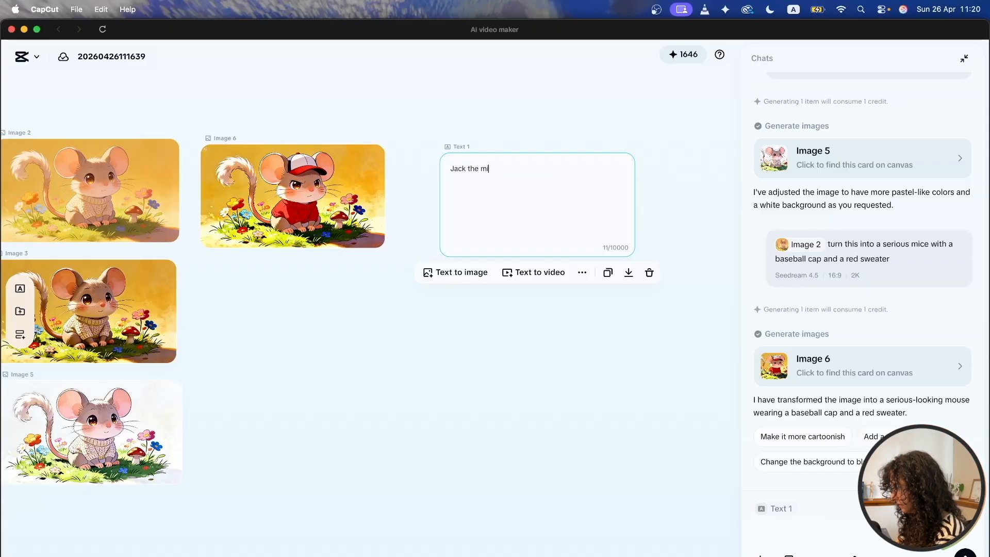
type("ce lost his cheese and is very sad, but")
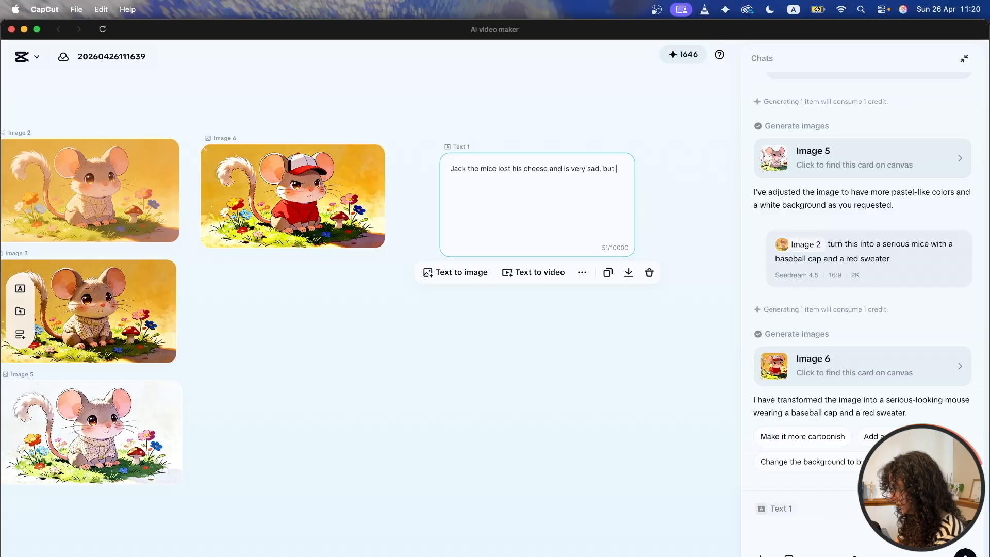
type("mined to find it.")
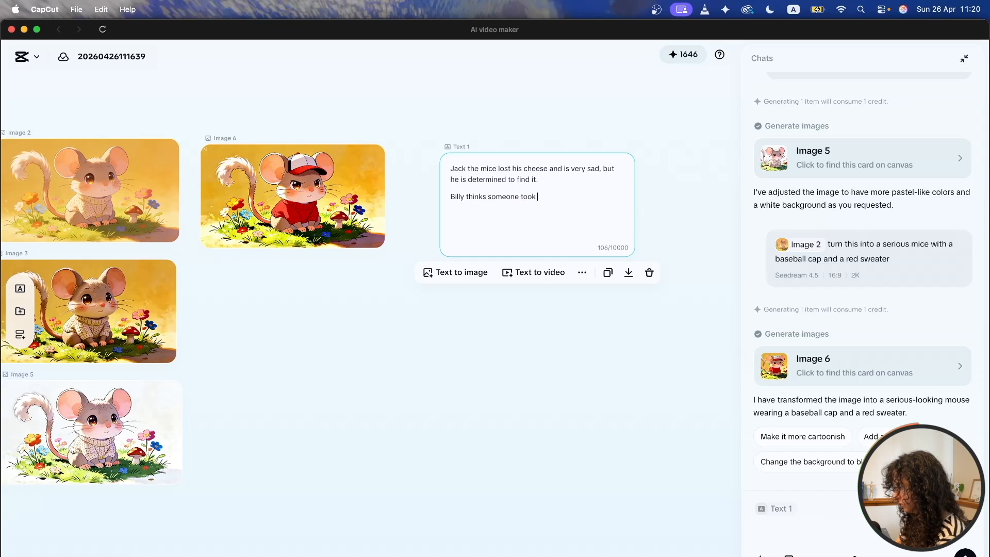
- Write the second paragraph of the story: "Billy thinks someone took Jack's cheese and wants to help out to find it."
type("eese and w")
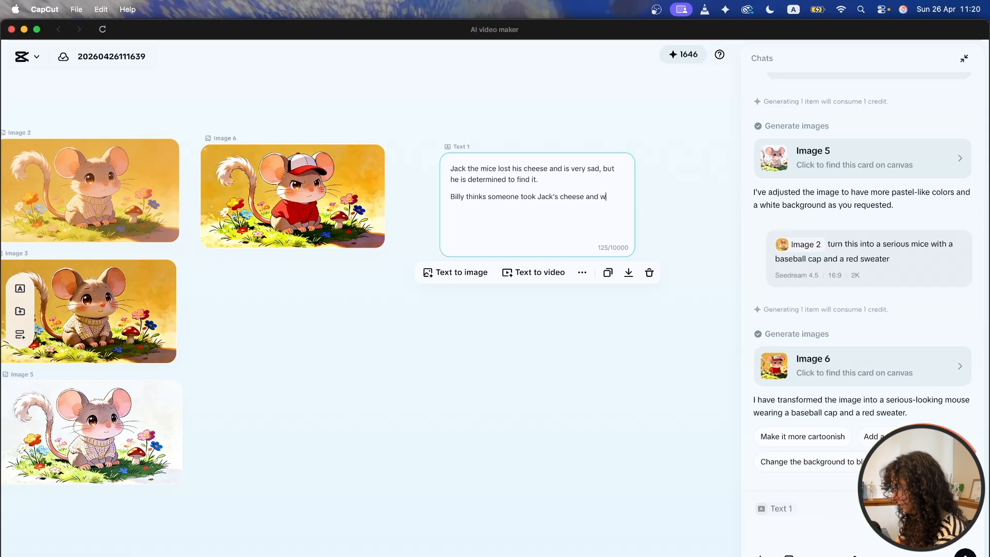
type("ants to helo")
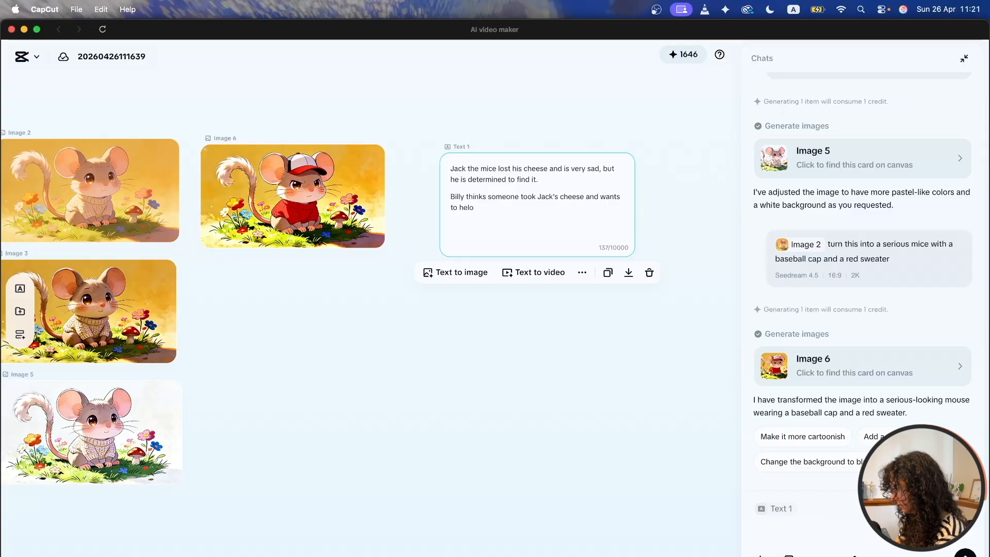
key("BackSpace")
type("p out to find it.")
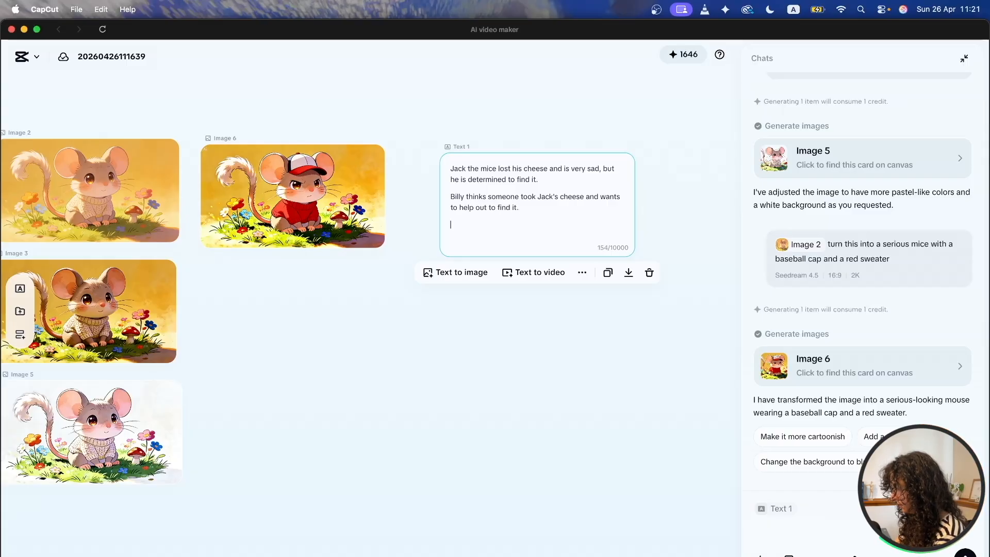
- Add the third paragraph: "The two look for the cheese everywhere in the forest and are just about to give up."
type(" The two look for")
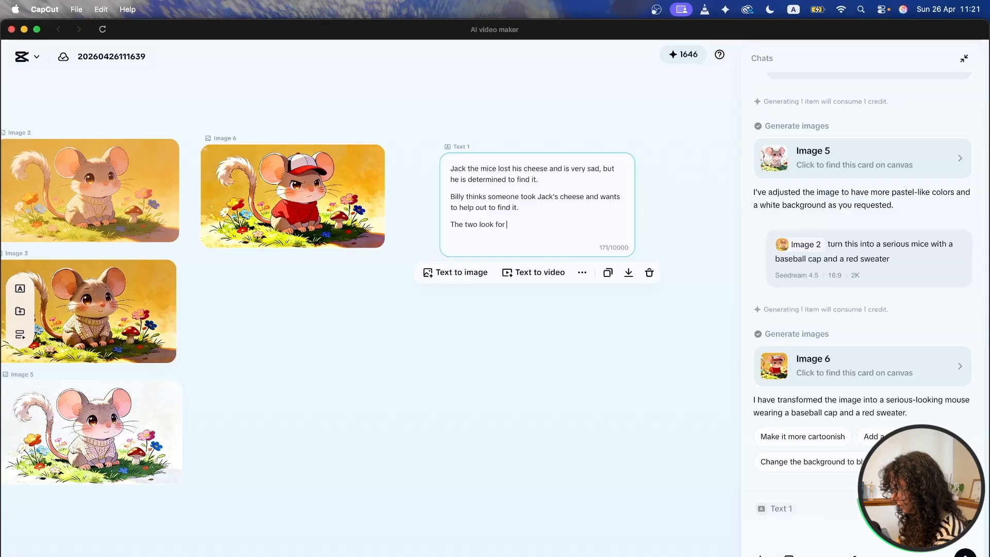
type(" the cheese everywhere in the forest and are just about t")
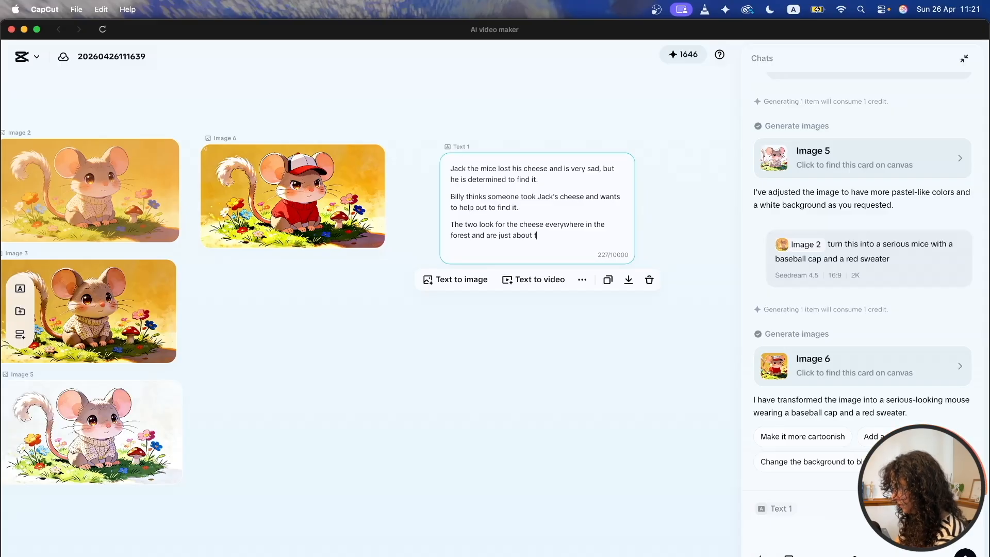
type(".")
key("Return")
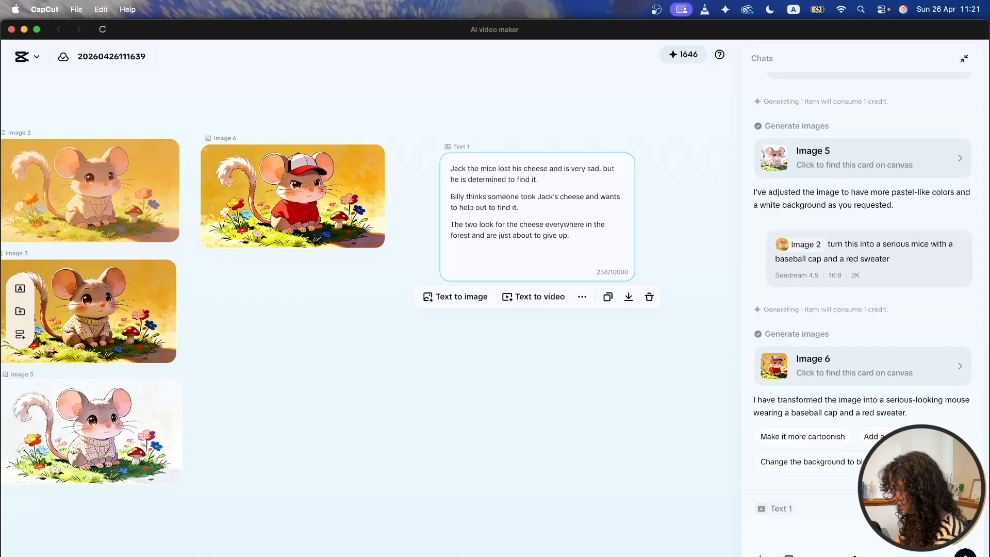
- Add the fourth paragraph: "Then Jack feels a lump in his pocket and sees that it is his cheese."
type("Then Jack feels a lump in his poc")
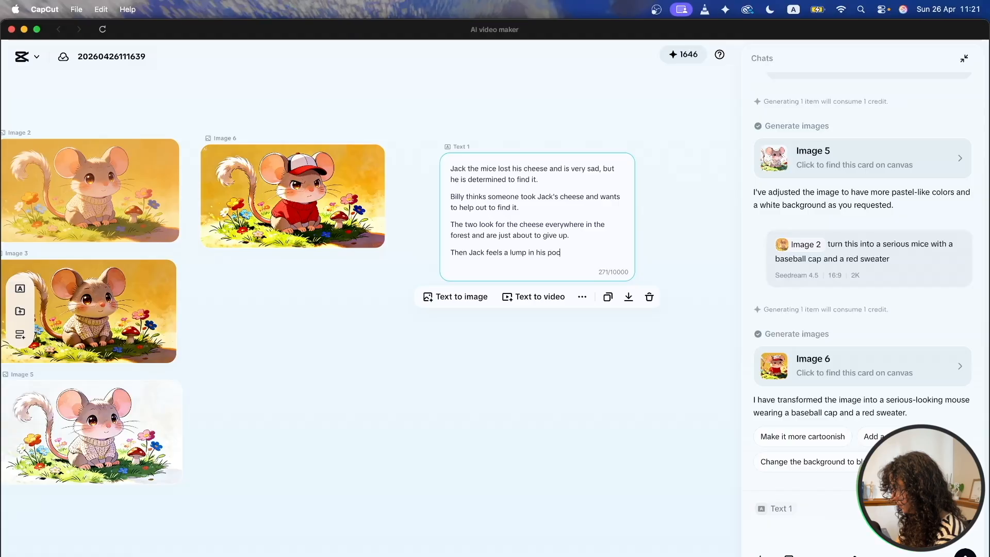
type("ket and sees that it is his cheese.")
key("Return")
- End the story with the paragraph "The two friends laugh it off and Billy is no longer upset."
type("The two friends laugh i")
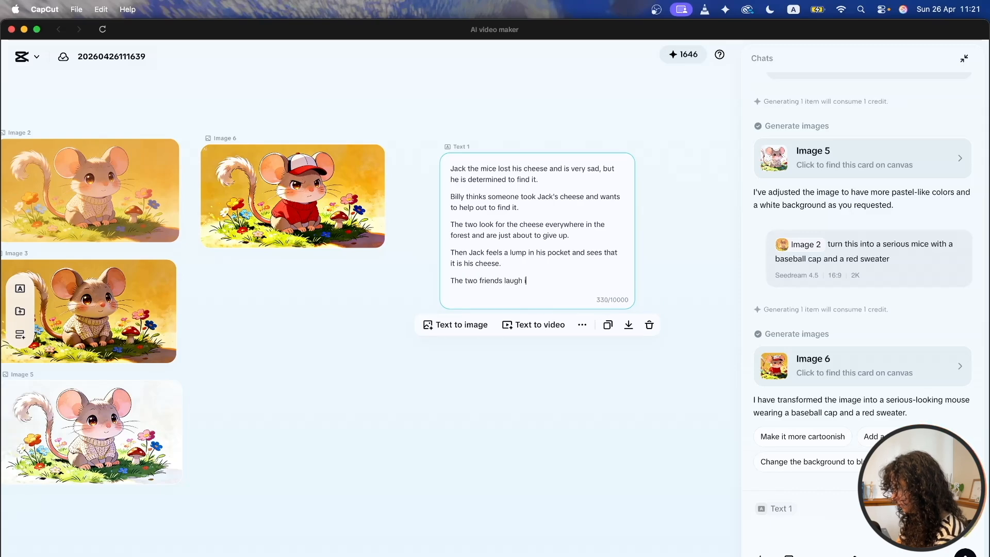
type("t off and B")
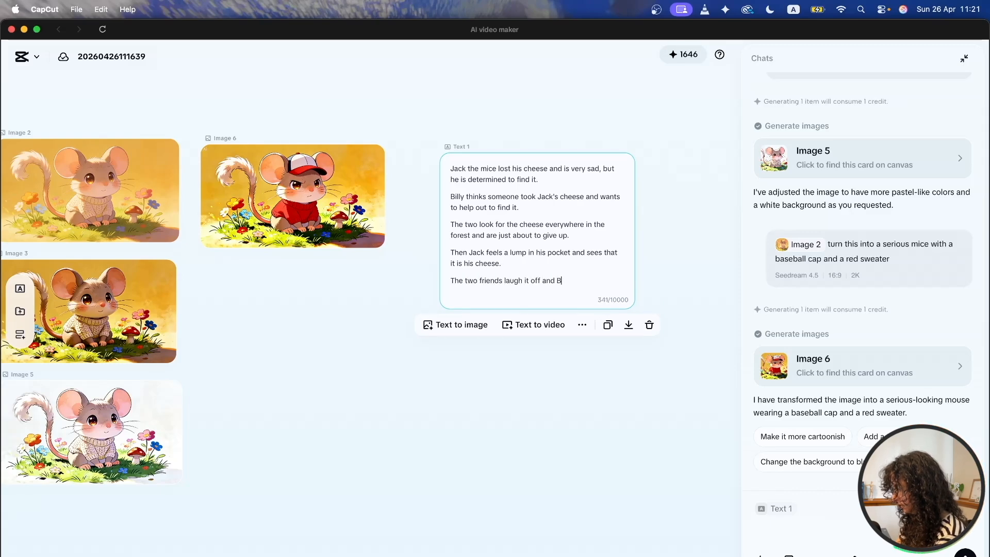
type("illy is no longer upset.")
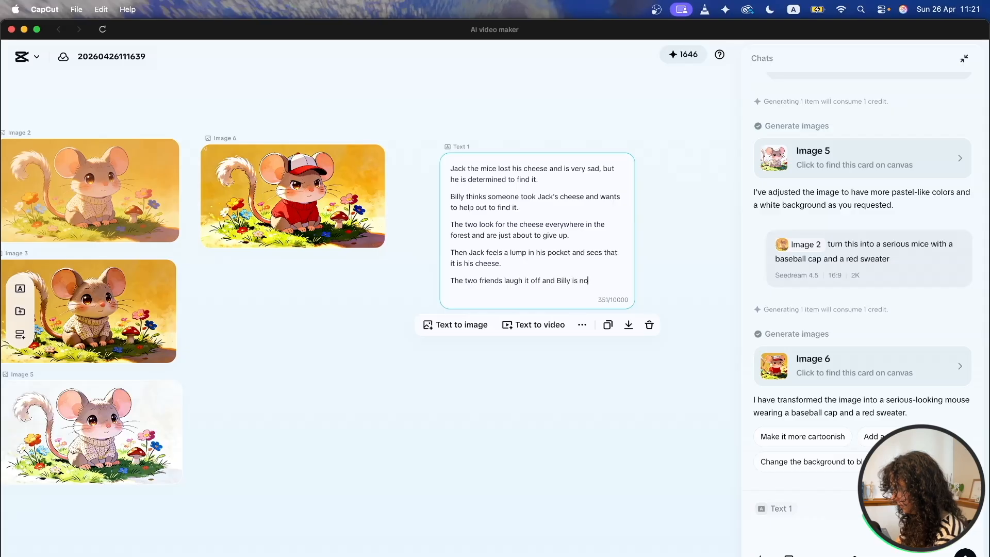
key("Return")
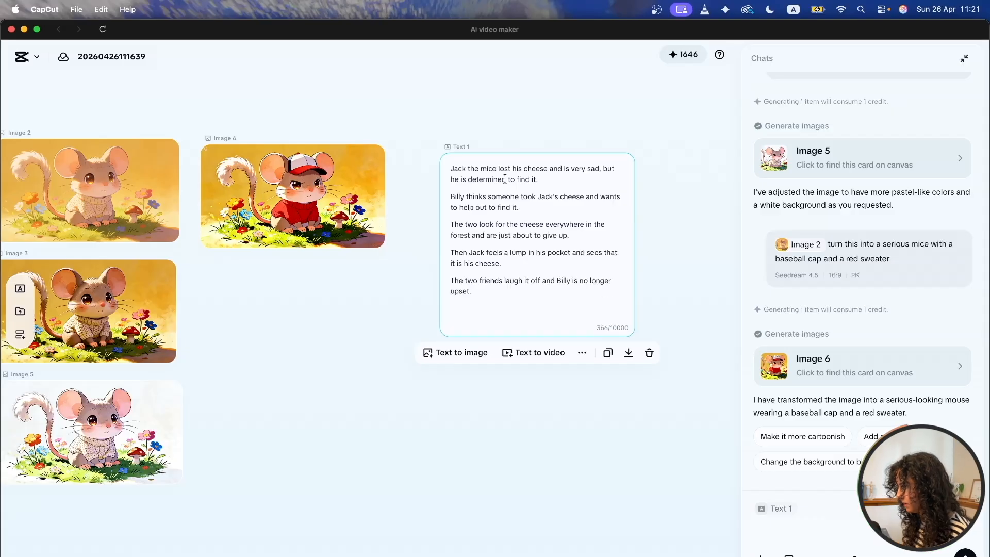
- Expand the story in the text card with the Make longer option
left_click(582, 355)
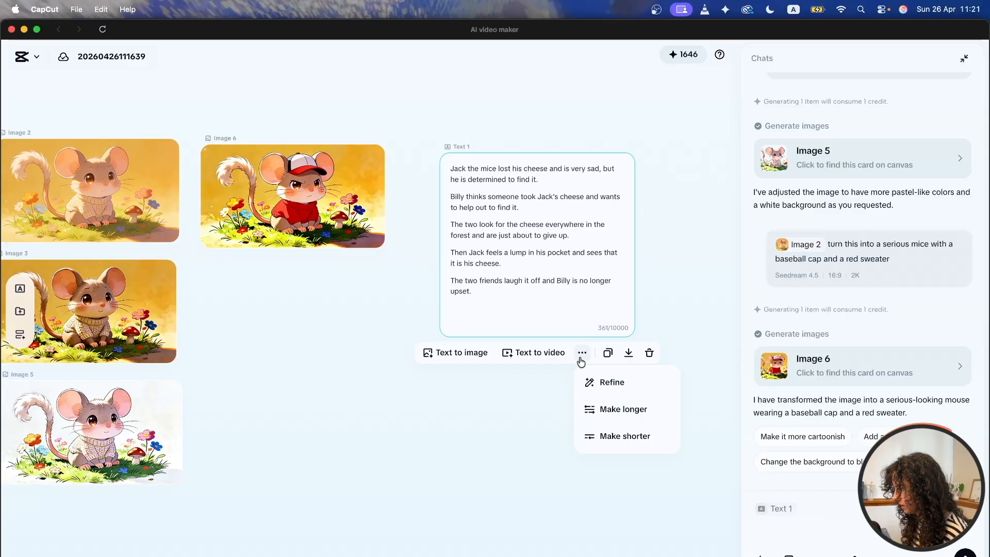
left_click(638, 411)
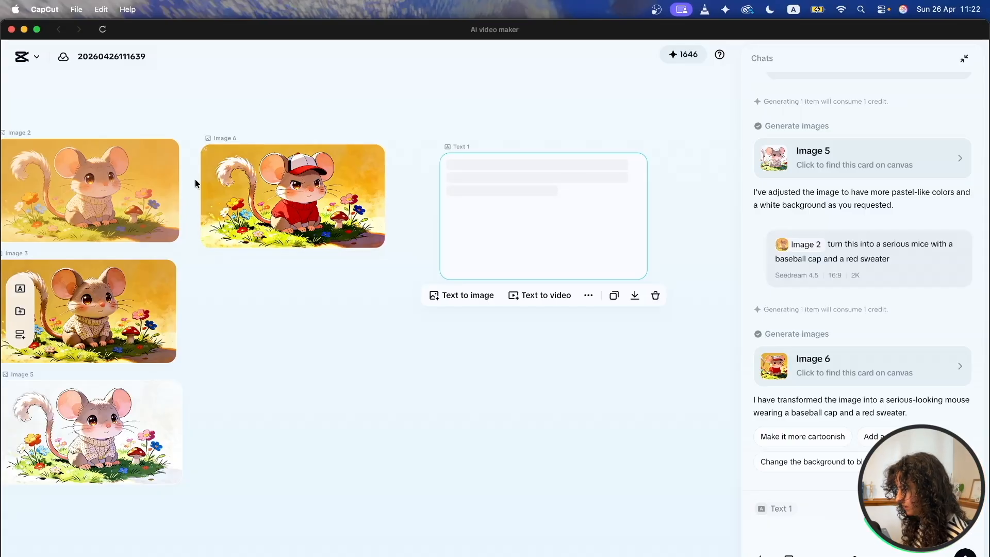
left_click(515, 175)
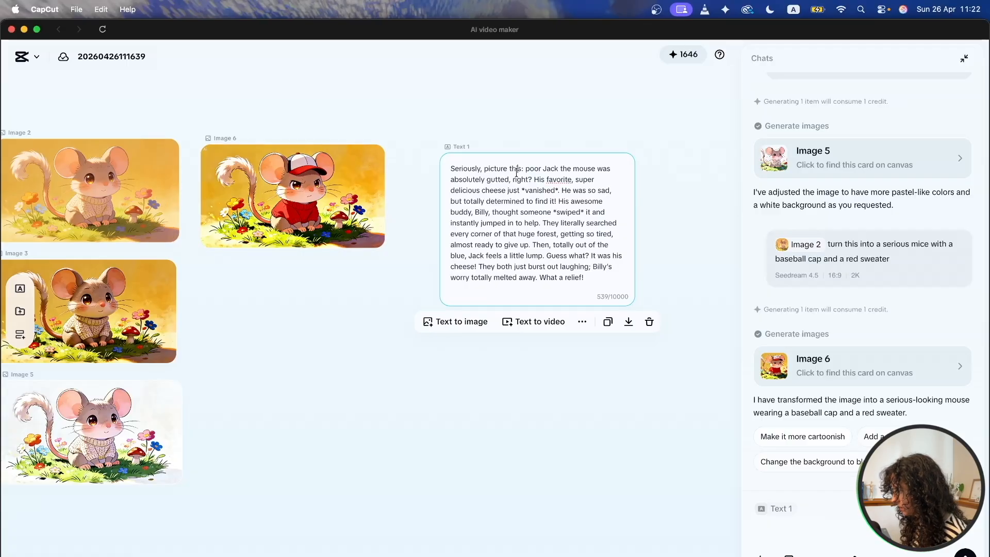
- Read through the expanded story in the text card from beginning to end
scroll(629, 188, "up", 5)
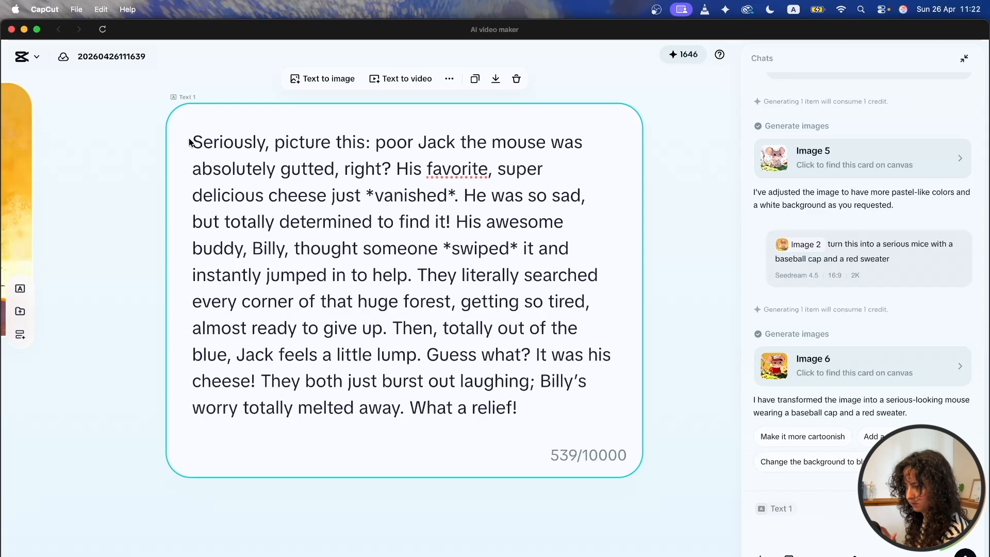
left_click_drag(190, 142, 489, 142)
left_click_drag(416, 142, 599, 147)
left_click_drag(220, 171, 420, 171)
left_click_drag(515, 169, 547, 175)
left_click_drag(213, 196, 590, 196)
left_click_drag(216, 223, 470, 223)
left_click(509, 221)
left_click_drag(224, 248, 540, 258)
left_click_drag(262, 285, 475, 284)
left_click(522, 407)
- Select Image 2 and Image 6 together on the canvas
scroll(485, 380, "down", 8)
scroll(256, 377, "up", 4)
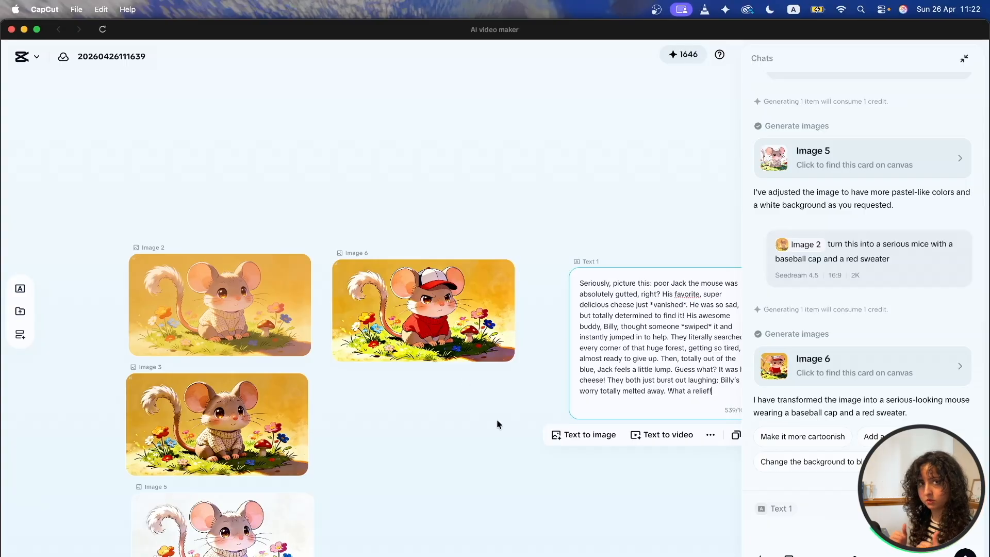
left_click(214, 327)
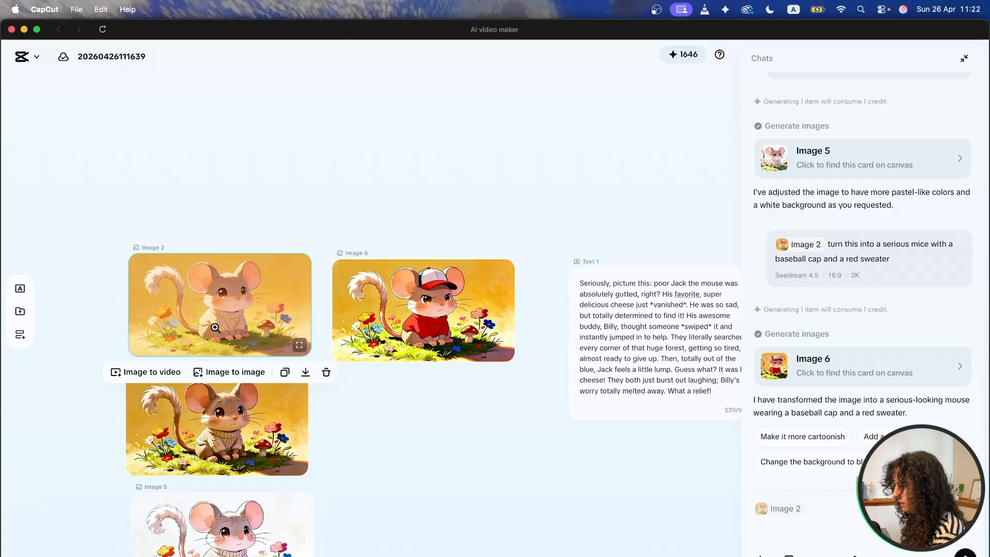
left_click(412, 302)
left_click(260, 324)
left_click(387, 327, "shift")
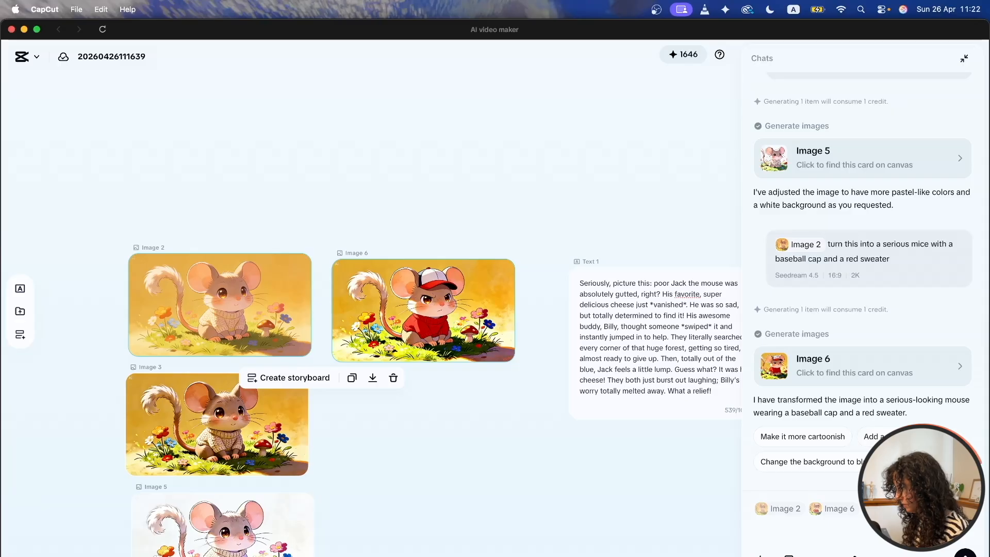
- Rename Image 2 on the canvas as "Jack the mice"
left_click(150, 250)
key("BackSpace")
key("BackSpace")
key("BackSpace")
key("BackSpace")
key("BackSpace")
key("BackSpace")
key("BackSpace")
type("Jack the mice")
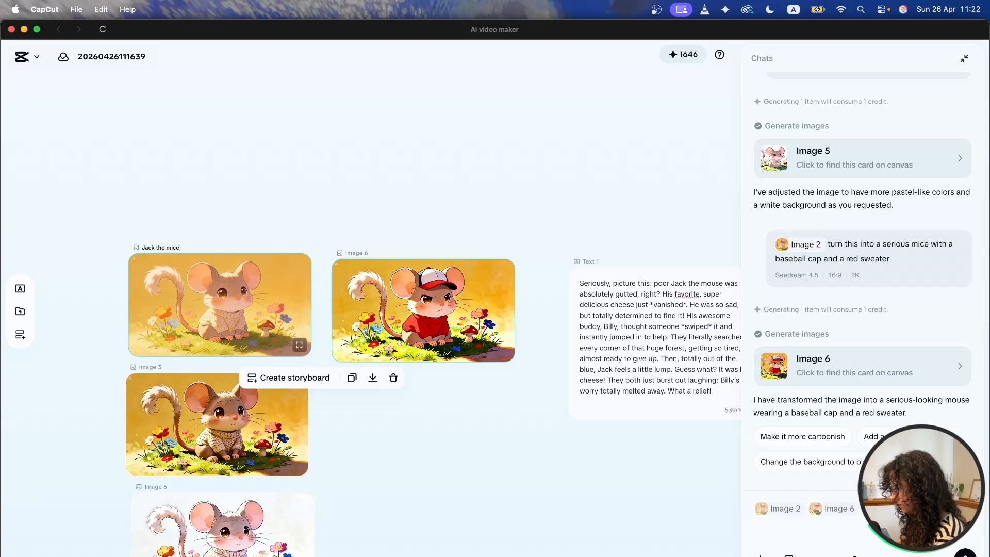
- Rename Image 6, the mouse with the baseball cap, as "Awesome buddy Billy"
left_click(354, 252)
type("Awesome buddy Billy")
key("Return")
- Move Image 5 and Image 3 above the Jack and Billy character images on the canvas
left_click(261, 537)
left_click_drag(261, 537, 209, 139)
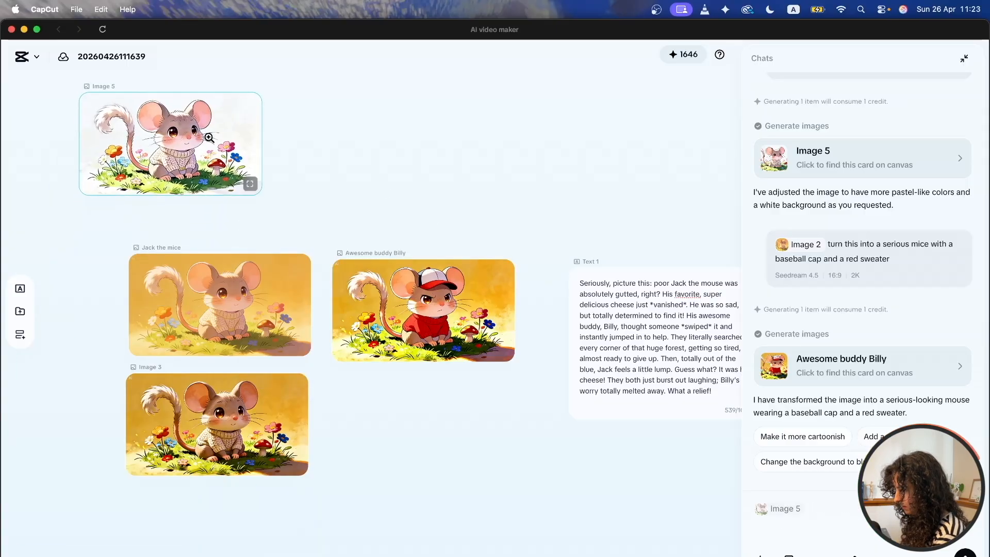
left_click_drag(217, 423, 440, 147)
- Generate an image from the Jack and Billy images with the two mice having a chat, image 2 looking sad and image 6 concerned
left_click(230, 285)
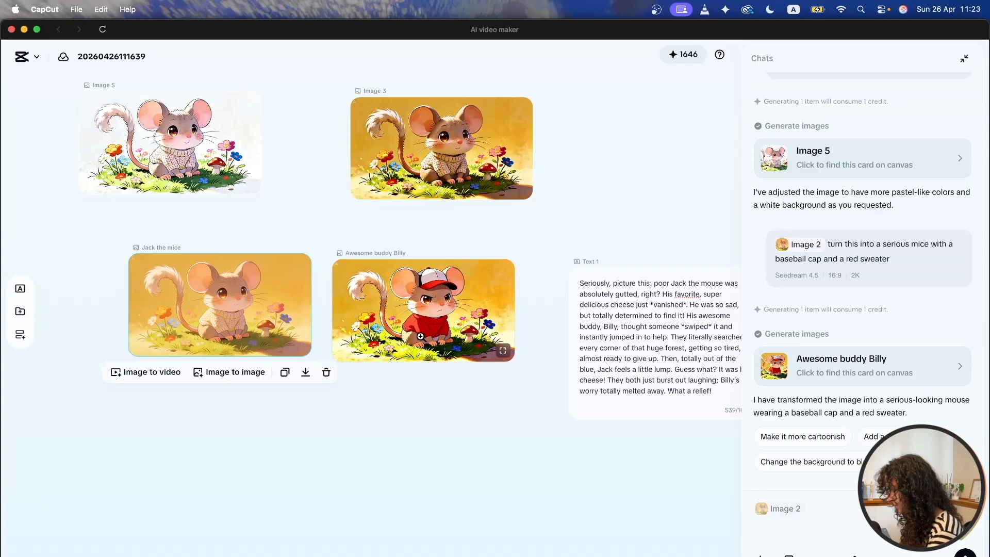
left_click(387, 302, "shift")
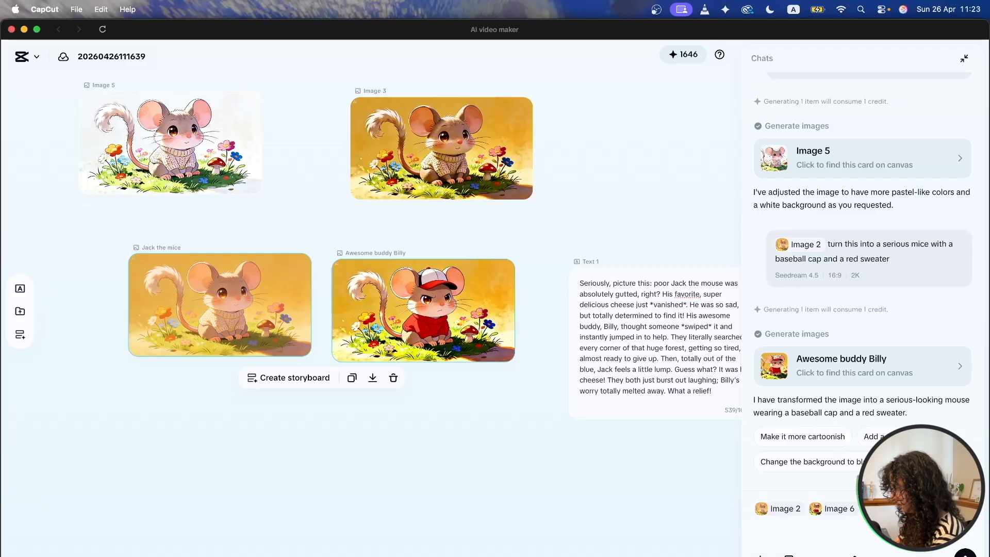
type("chat")
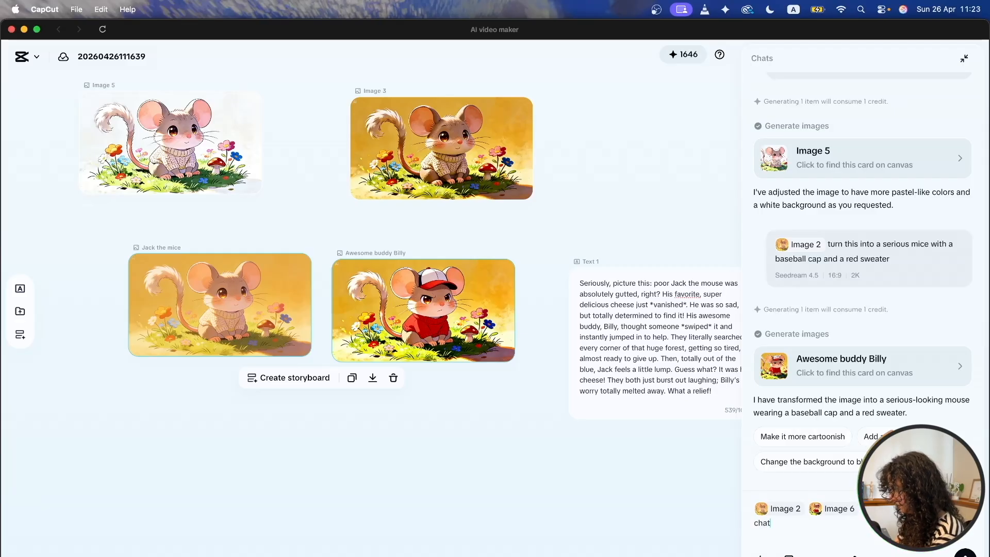
type(" where image 2 looks sad a")
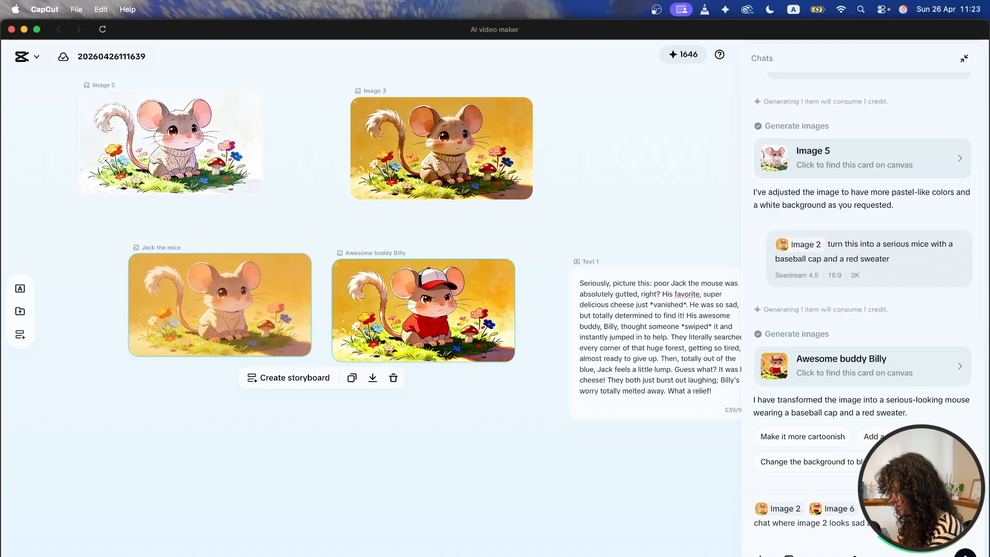
type("concerned")
left_click(777, 511)
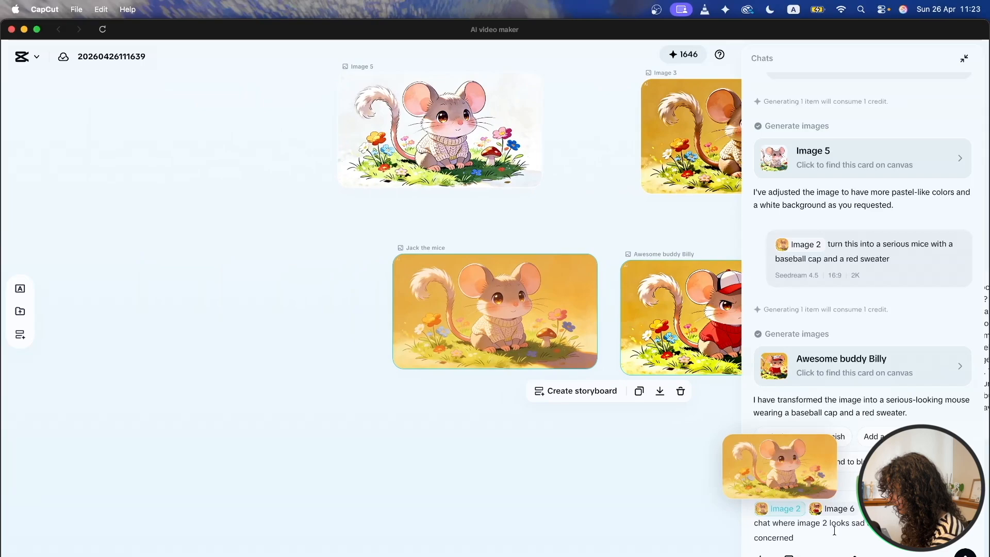
left_click(968, 544)
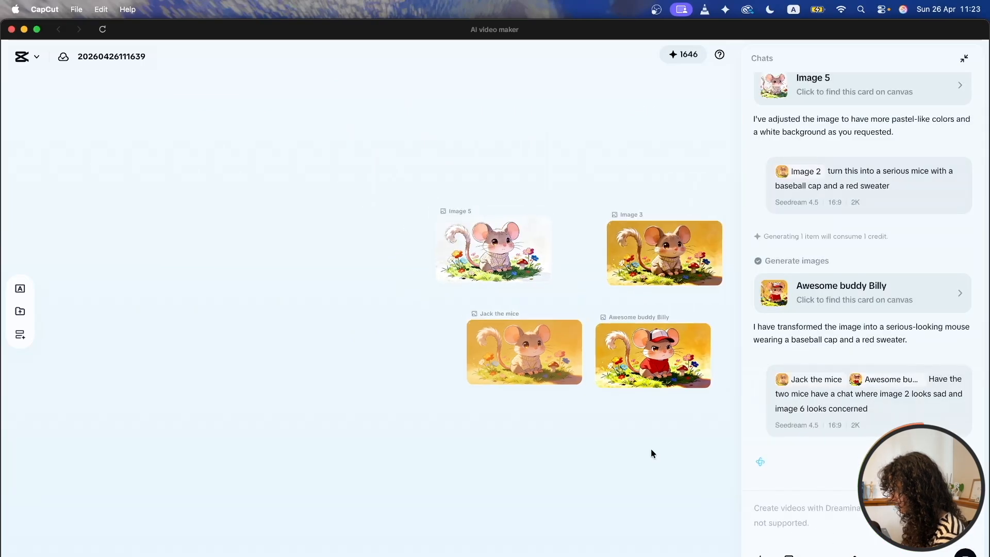
- Move the generated two-mice chat image below the Jack and Billy character images and inspect it up close
left_click(472, 290)
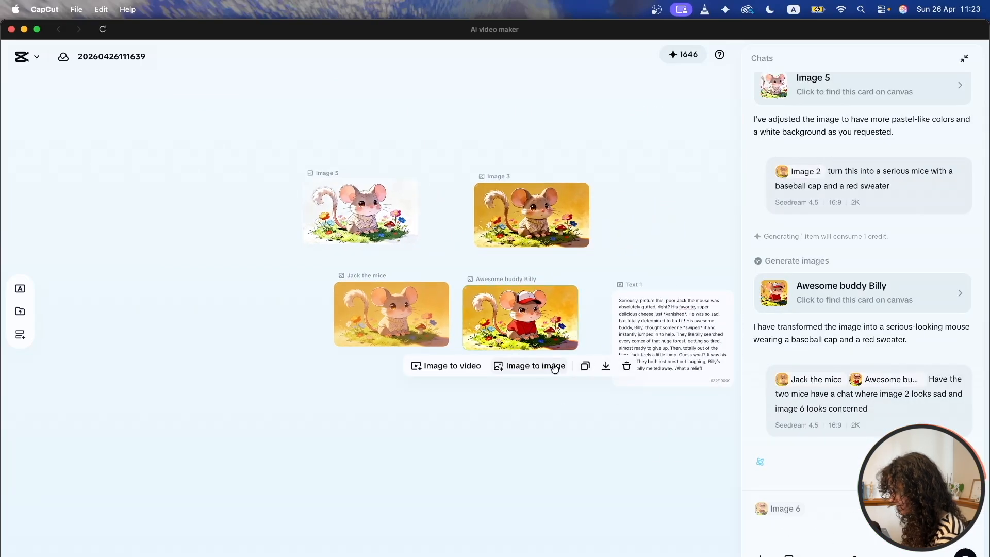
scroll(544, 299, "up", 3)
scroll(545, 299, "down", 2)
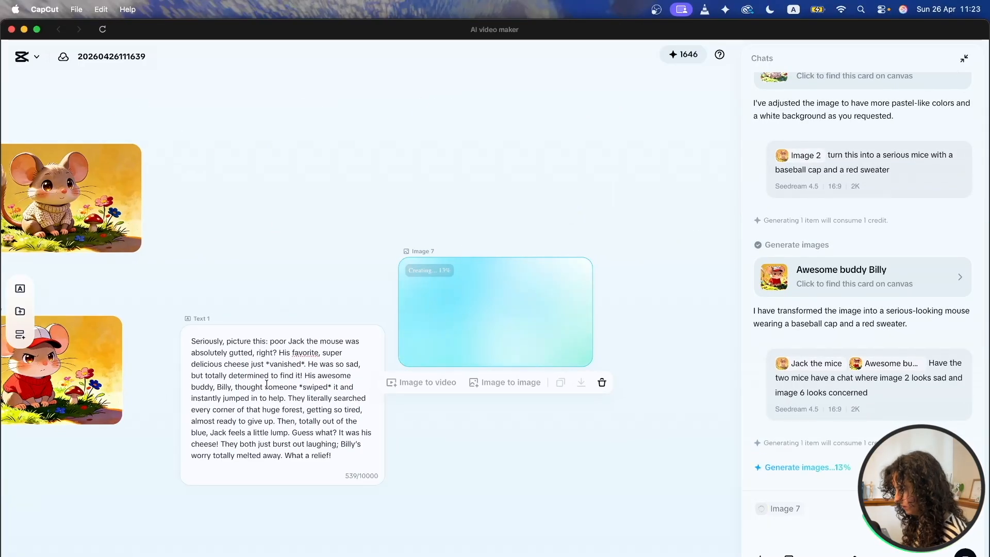
scroll(225, 305, "left", 5)
scroll(226, 304, "left", 2)
scroll(226, 304, "down", 5)
scroll(225, 304, "up", 2)
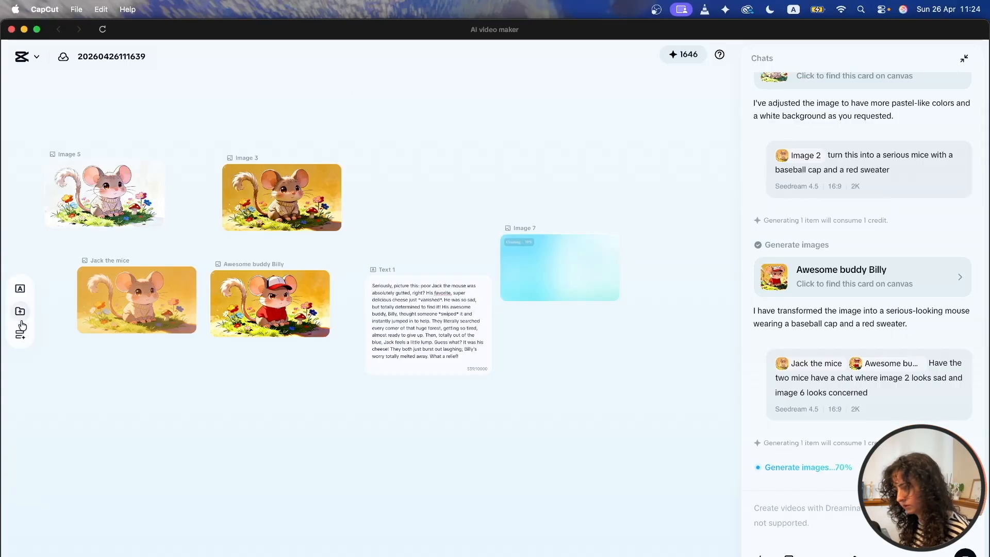
scroll(42, 399, "up", 5)
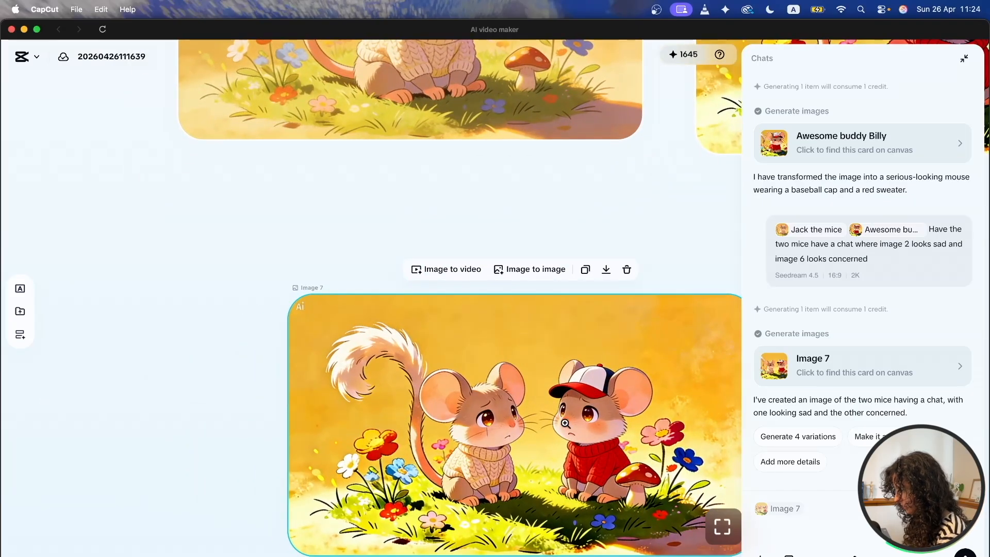
scroll(563, 422, "down", 4)
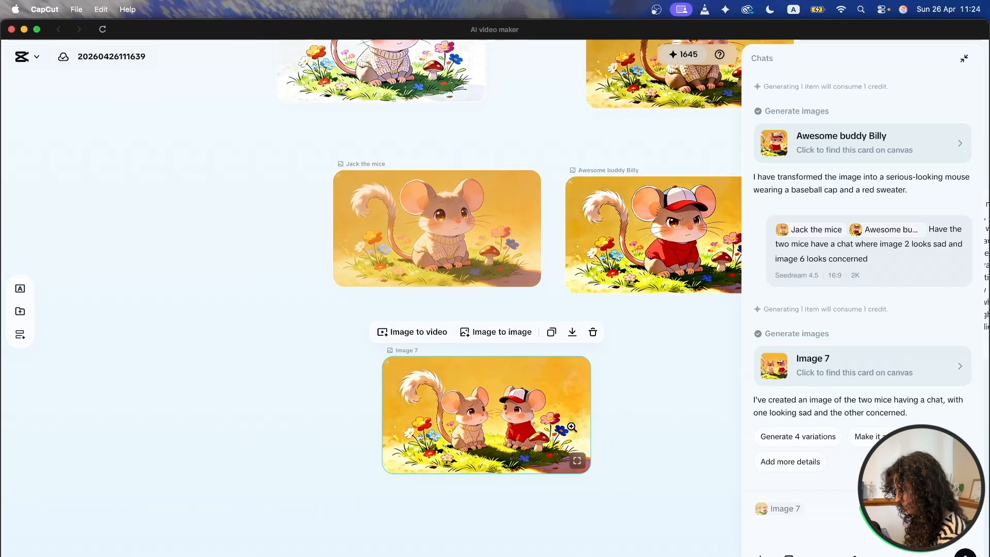
scroll(587, 411, "up", 5)
scroll(548, 426, "down", 6)
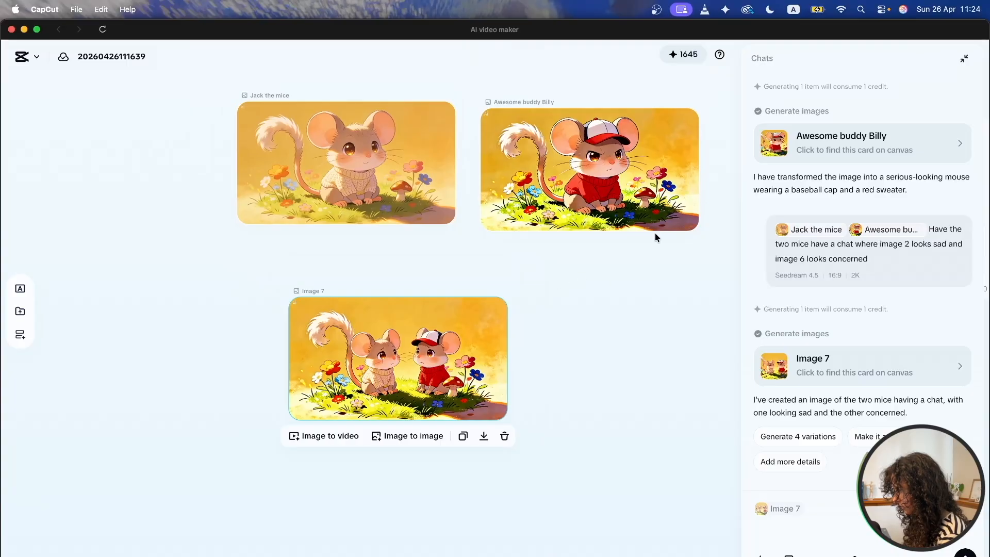
- Generate a new version of the Awesome buddy Billy image with the prompt "remove tail"
left_click(598, 166)
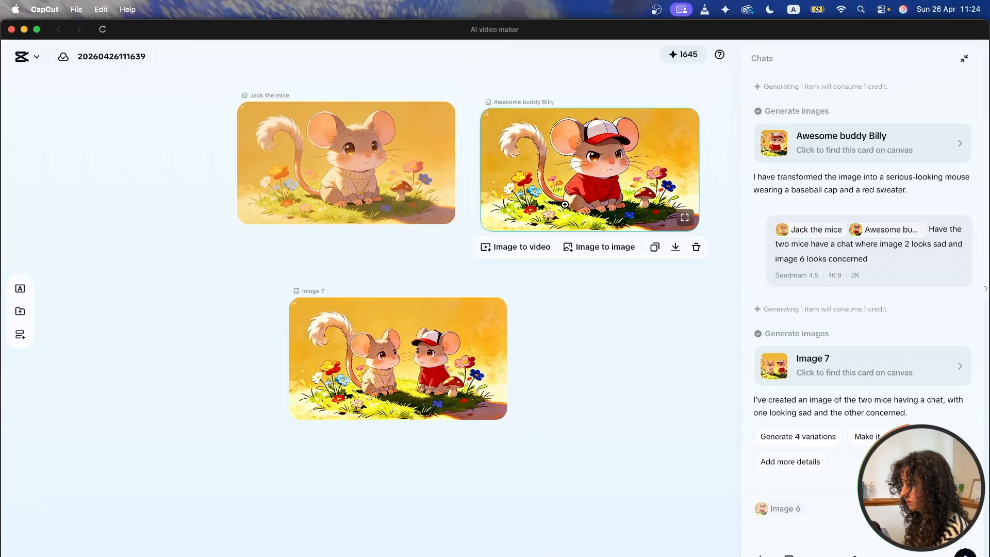
type("remove")
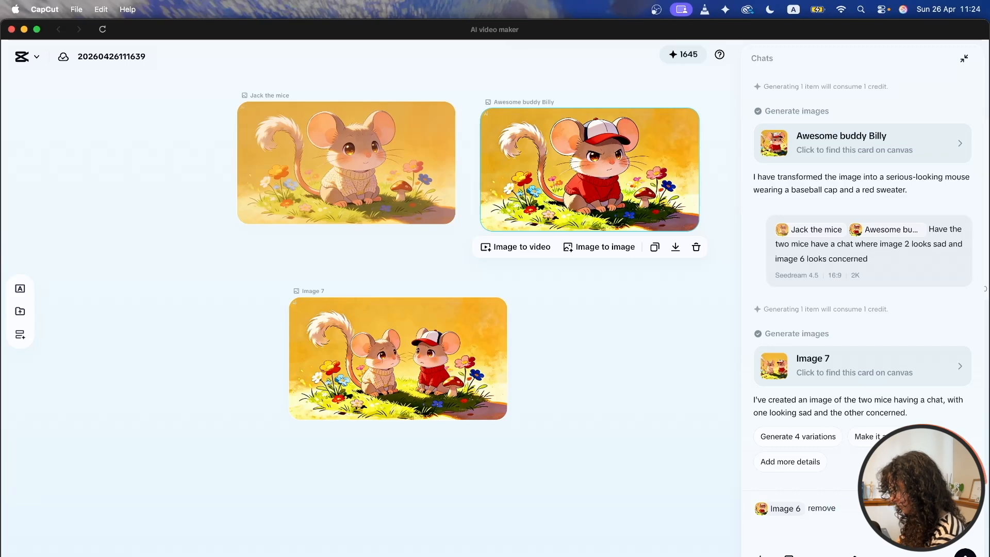
type(" tail")
key("Return")
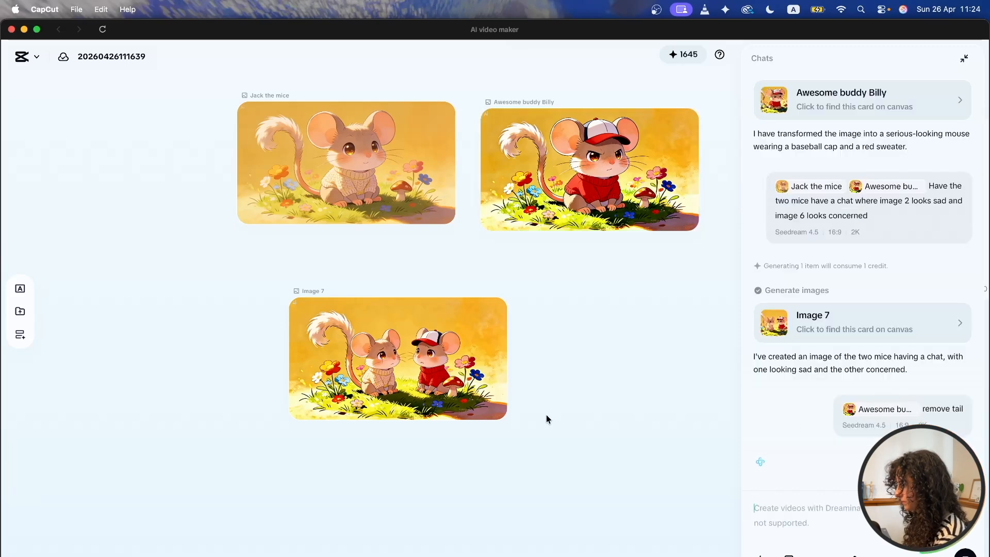
- Rename Image 7 as "tallking scene" and move the tailless Image 8 directly below the Awesome buddy Billy image
left_click_drag(317, 280, 336, 281)
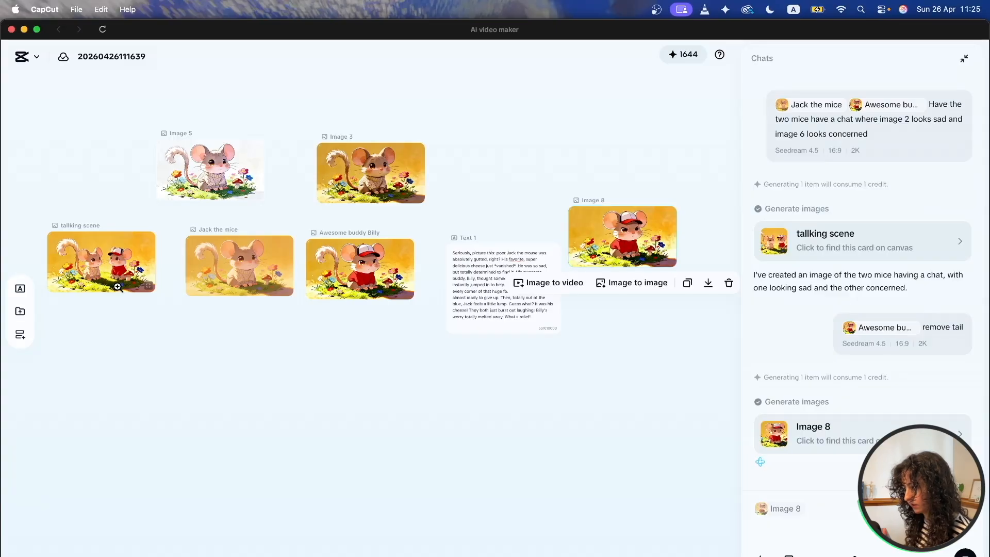
left_click_drag(627, 221, 362, 333)
scroll(203, 382, "up", 5)
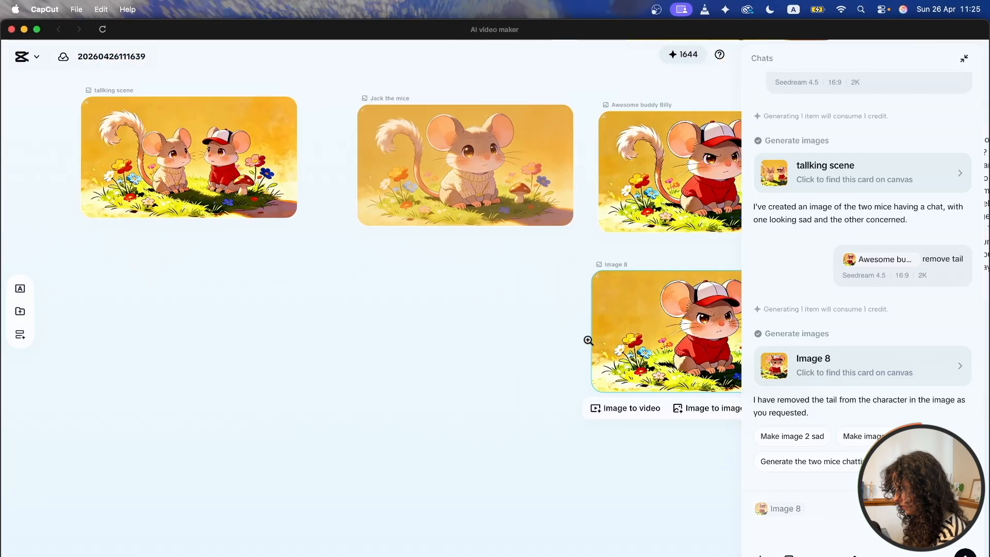
scroll(676, 342, "right", 1)
scroll(676, 342, "right", 1)
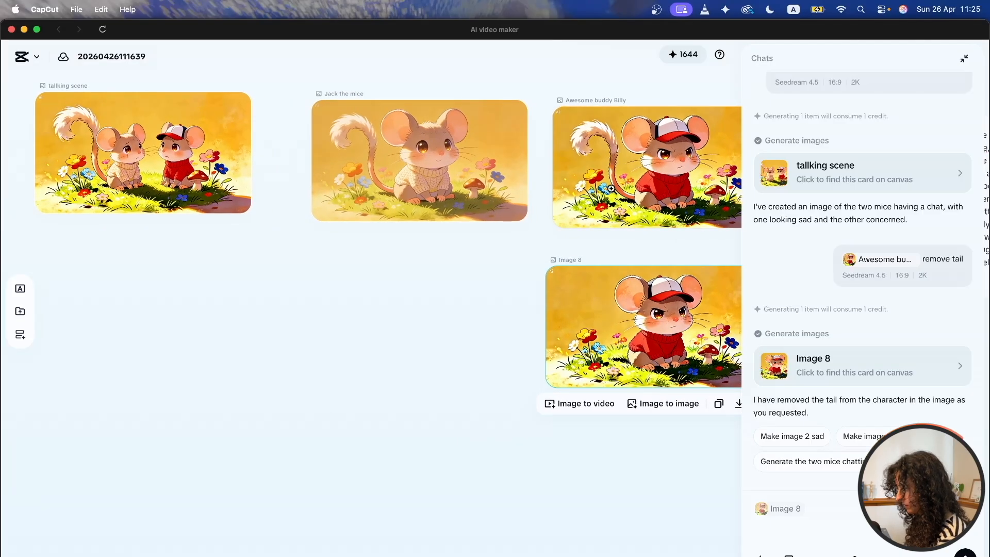
scroll(631, 222, "right", 2)
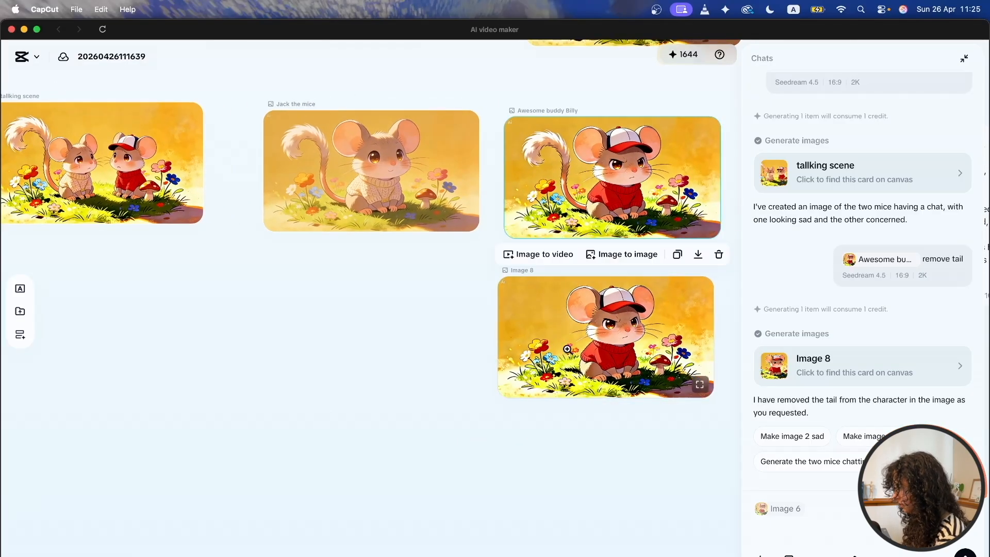
- Move the Awesome buddy Billy image up beside Image 5 and put Image 8 in its former place next to Jack
scroll(560, 347, "down", 3)
left_click_drag(640, 284, 329, 175)
left_click_drag(594, 352, 607, 267)
- Generate an image from Jack the mice with the prompt "have mice hold out a piece of cheese and looking very happy"
scroll(299, 299, "up", 4)
left_click(353, 192)
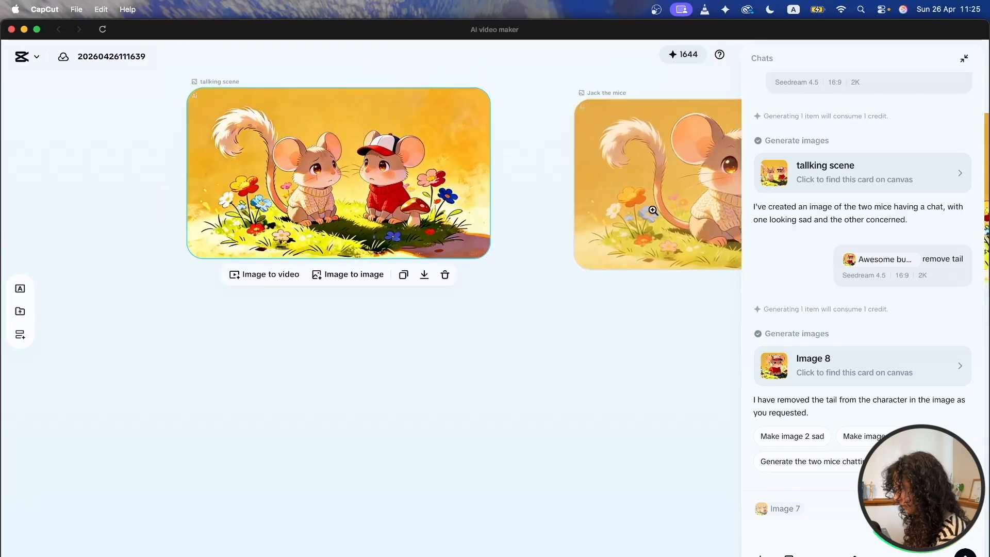
scroll(510, 266, "down", 4)
left_click(627, 260)
left_click(835, 504)
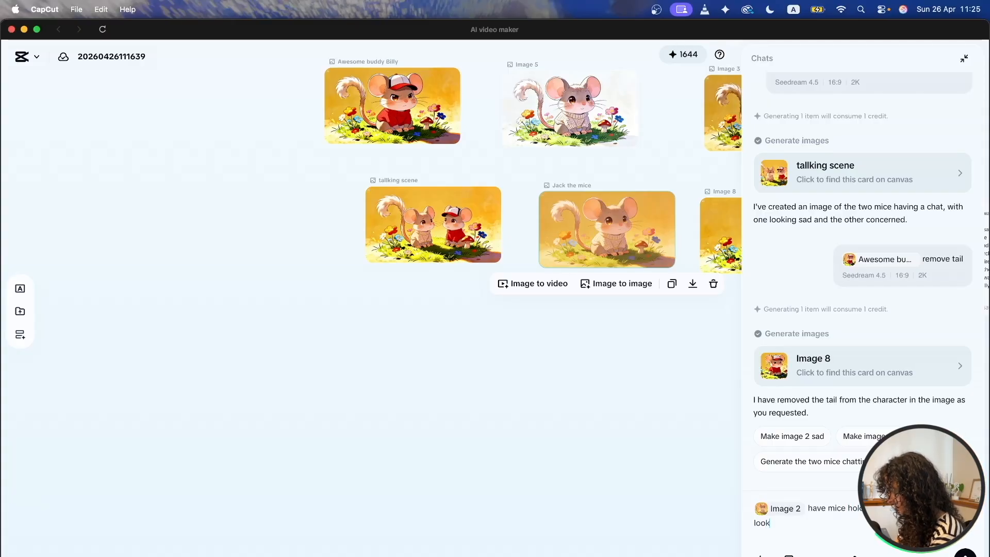
type("py")
key("Return")
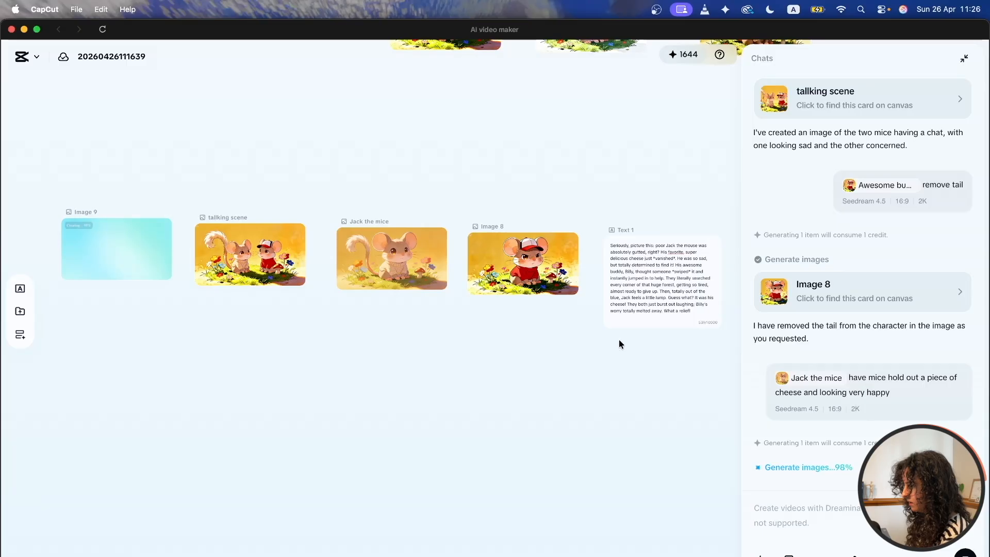
- Select Image 9, tallking scene, Jack the mice and Image 8 together, and inspect Image 9 up close
left_click_drag(700, 256, 279, 306)
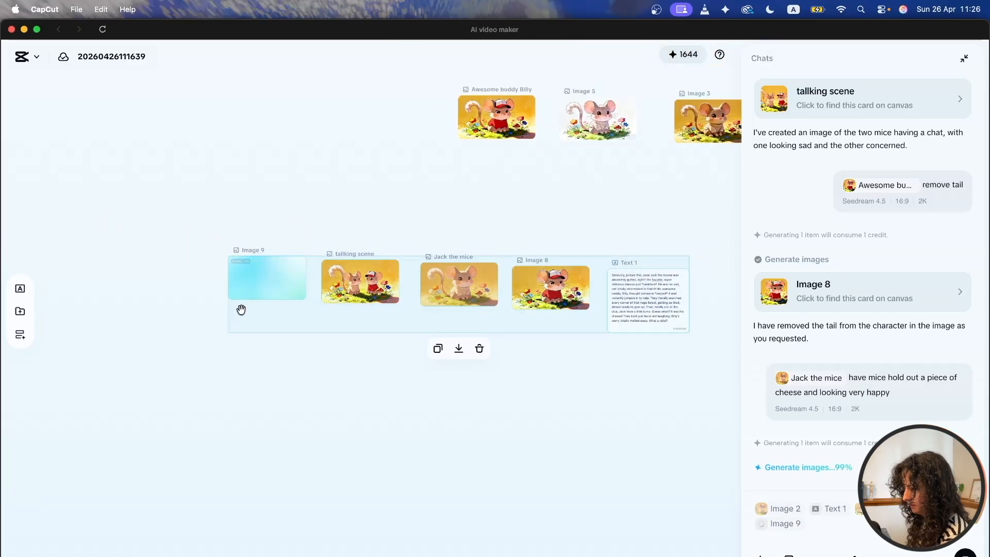
left_click(512, 213)
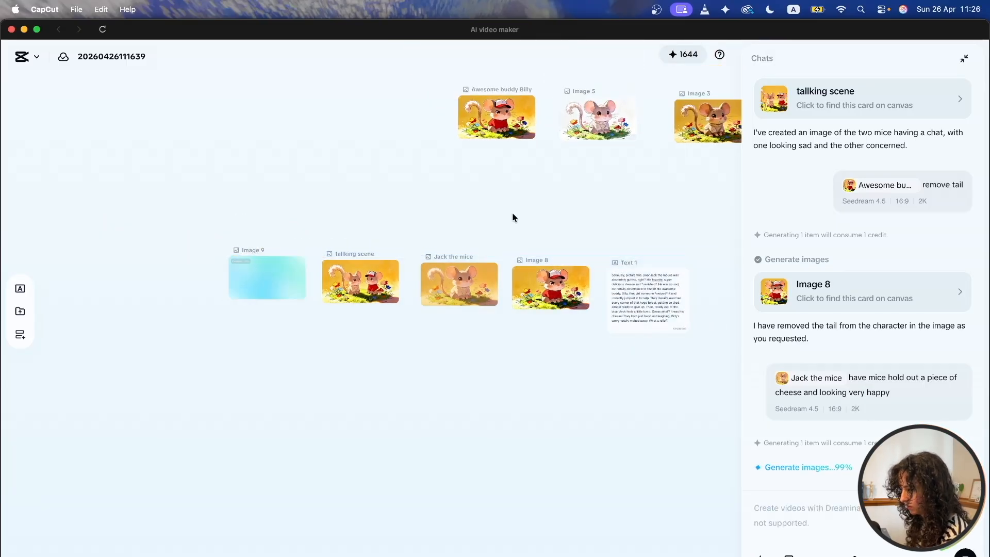
left_click_drag(243, 220, 577, 314)
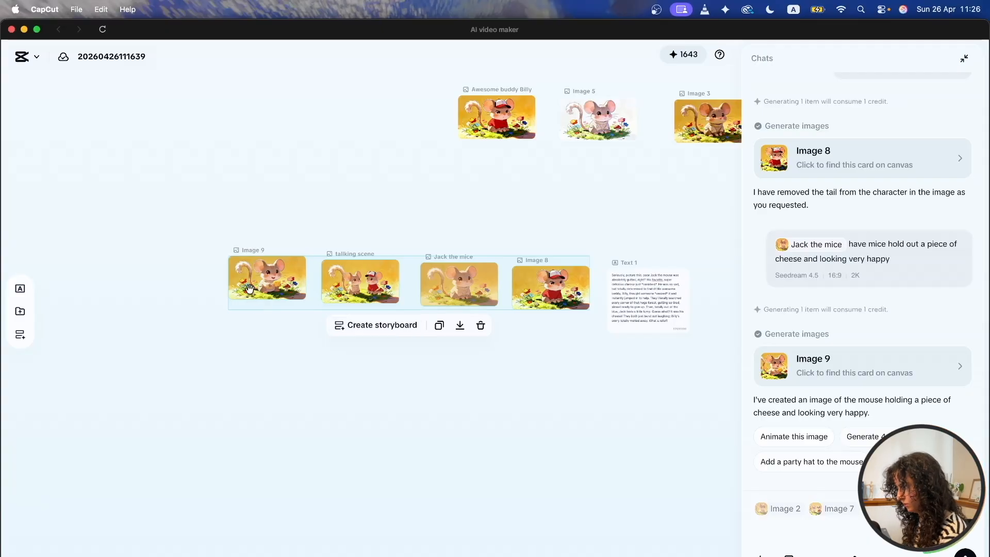
scroll(250, 289, "up", 5)
scroll(354, 246, "down", 4)
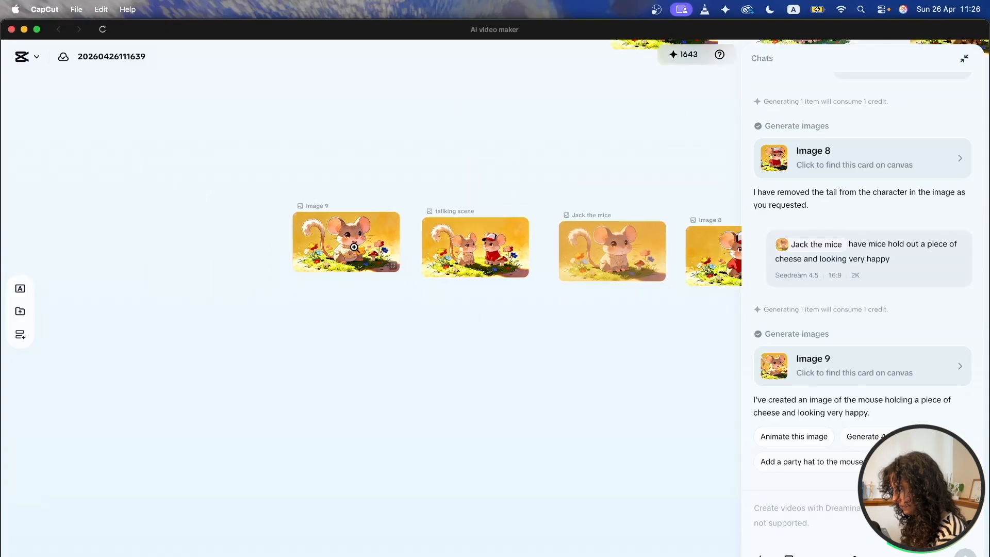
- Generate an image from tallking scene where the right mouse has a piece of cheese and laughs and the left one looks happy and relieved
left_click(498, 248)
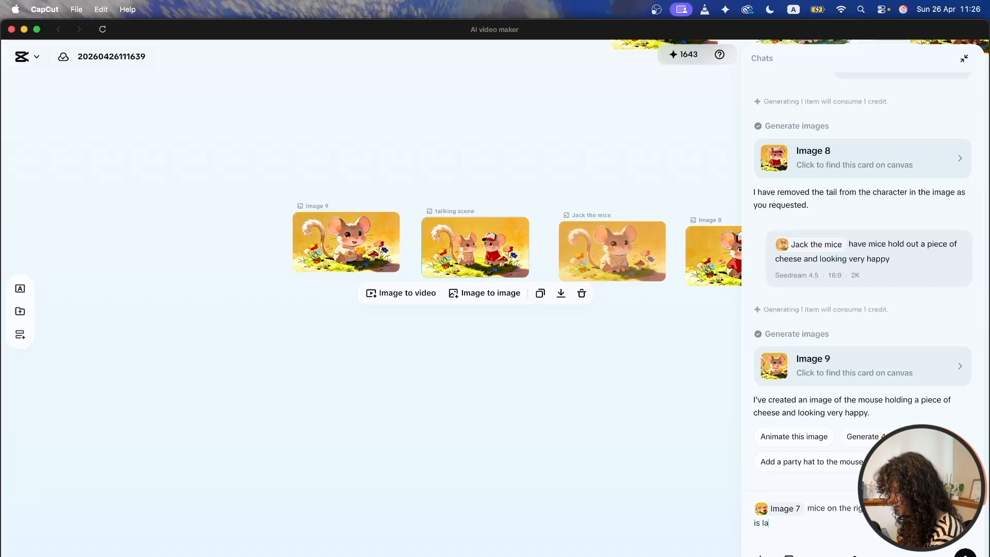
type("g, mice on the left is")
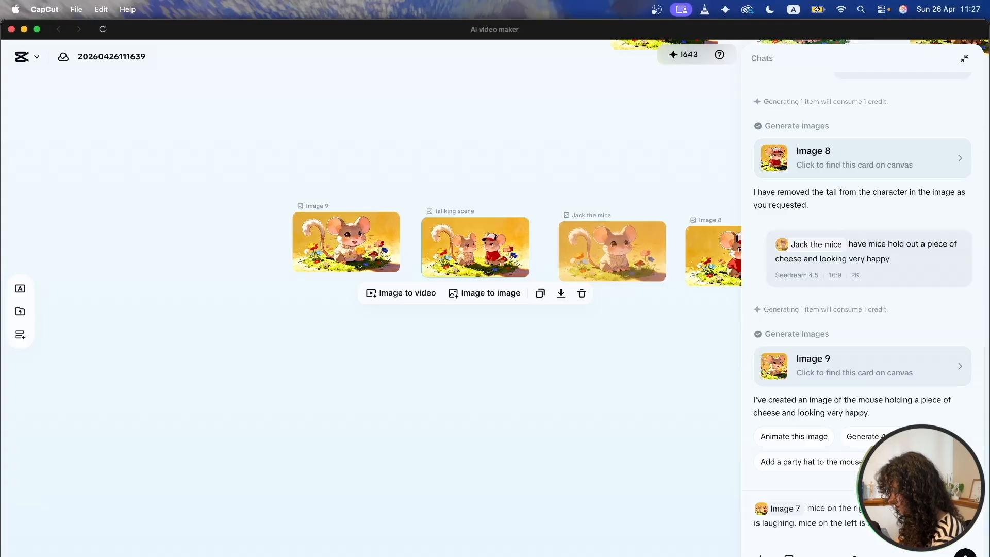
key("Return")
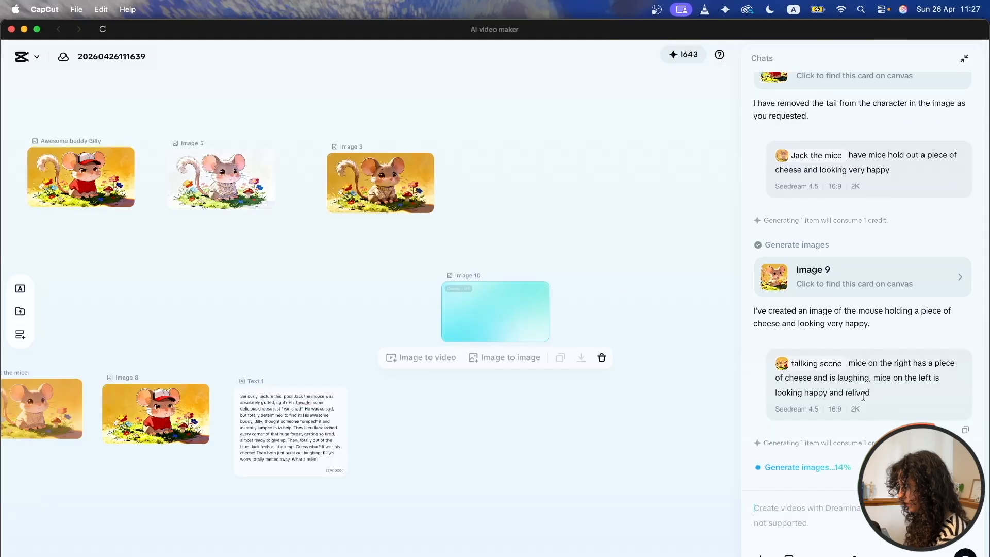
- Move Image 10 directly below the tallking scene image
left_click_drag(137, 341, 455, 225)
left_click_drag(679, 191, 109, 439)
left_click_drag(214, 362, 482, 315)
left_click_drag(400, 398, 369, 320)
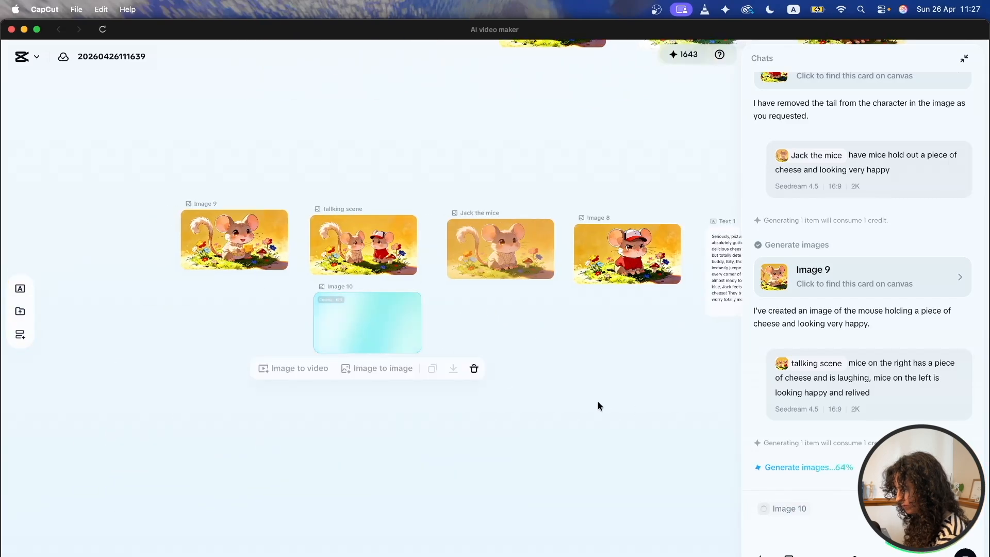
- Expand the Text 1 story script into a longer, more detailed version using the AI text options
scroll(547, 393, "right", 5)
scroll(499, 304, "up", 5)
scroll(512, 340, "right", 1)
left_click(569, 384)
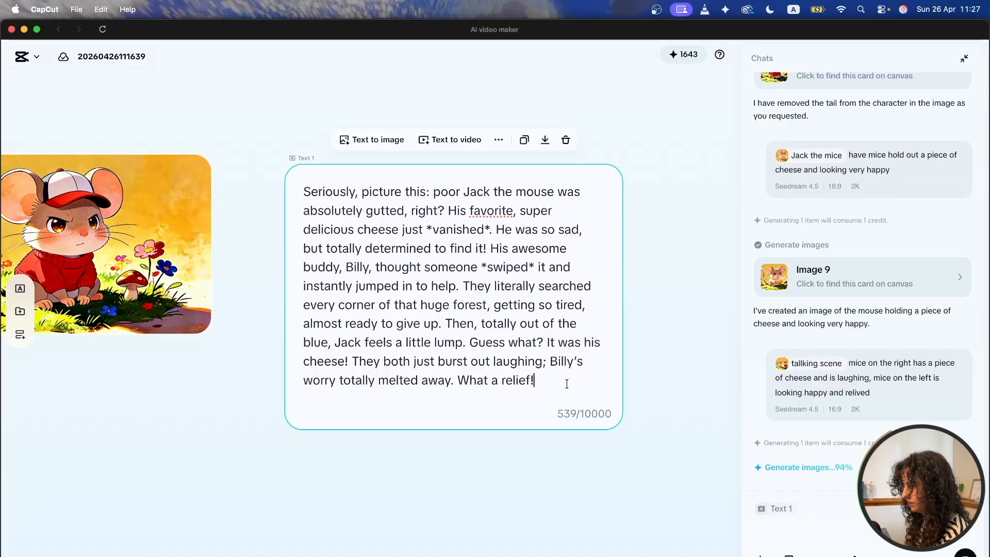
left_click(499, 141)
left_click(531, 196)
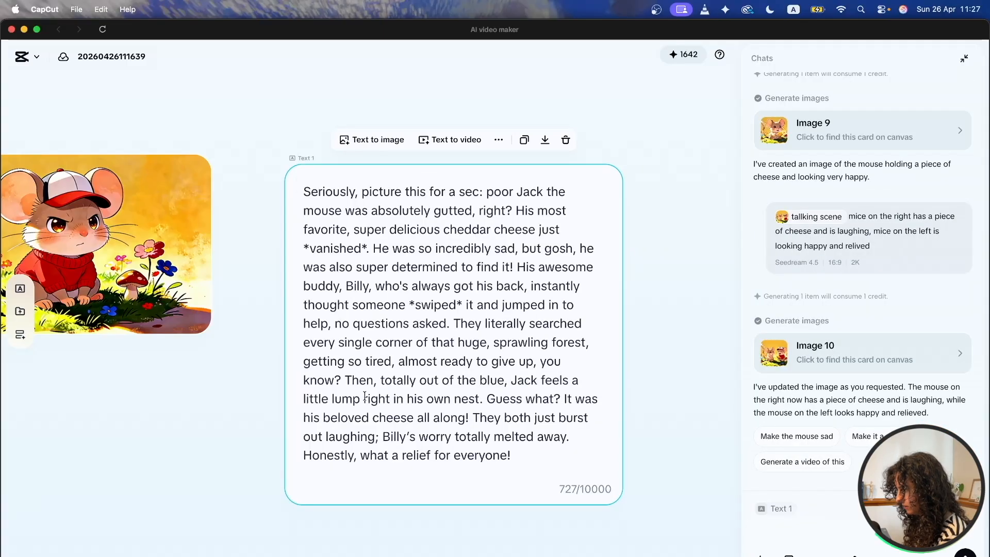
- Select the whole expanded script in Text 1 and inspect Image 10 up close
left_click_drag(545, 460, 316, 298)
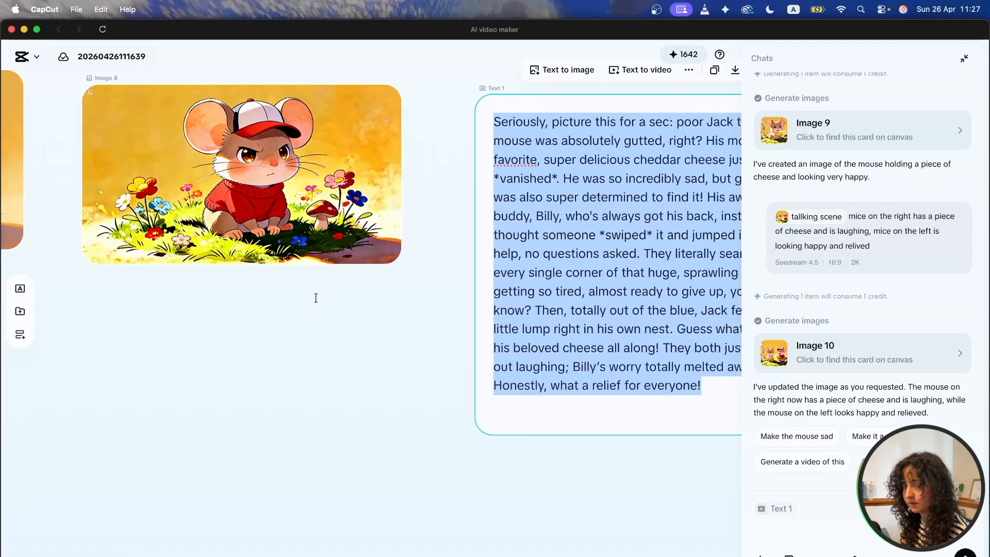
scroll(316, 298, "down", 5)
scroll(315, 298, "left", 8)
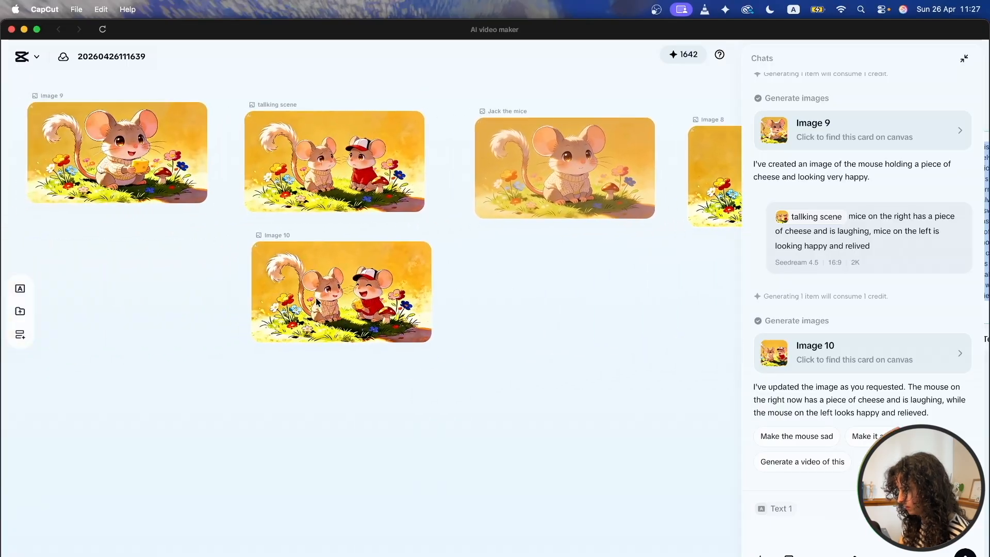
scroll(299, 343, "up", 5)
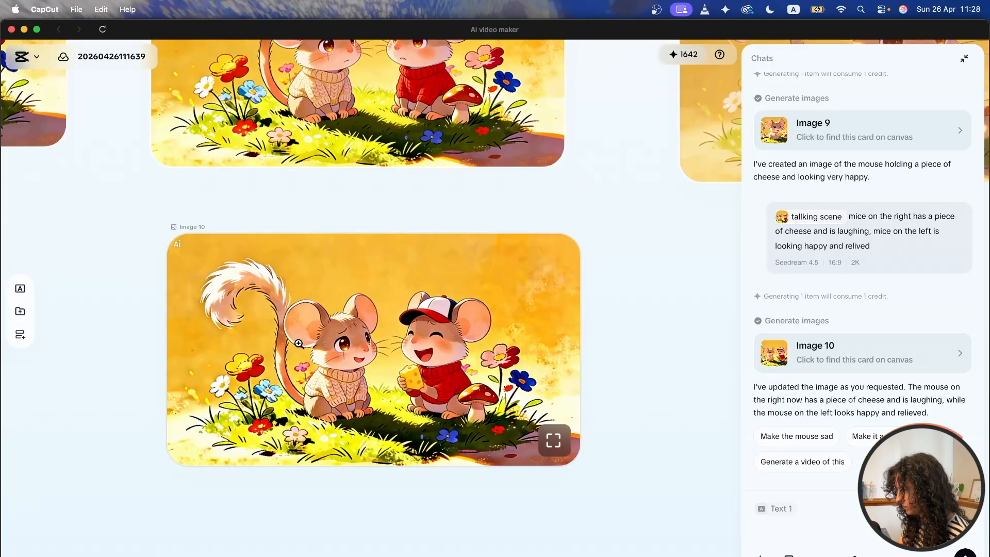
- Export Image 9, tallking scene, Jack the mice, Image 8 and Image 10 together and check the files in the Download folder
scroll(298, 343, "down", 4)
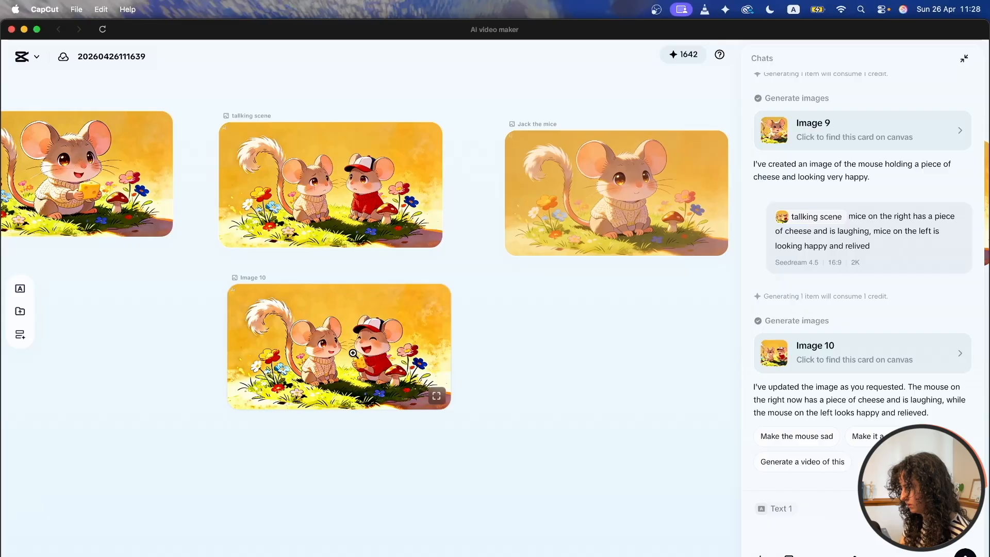
scroll(352, 353, "up", 3)
scroll(351, 354, "down", 5)
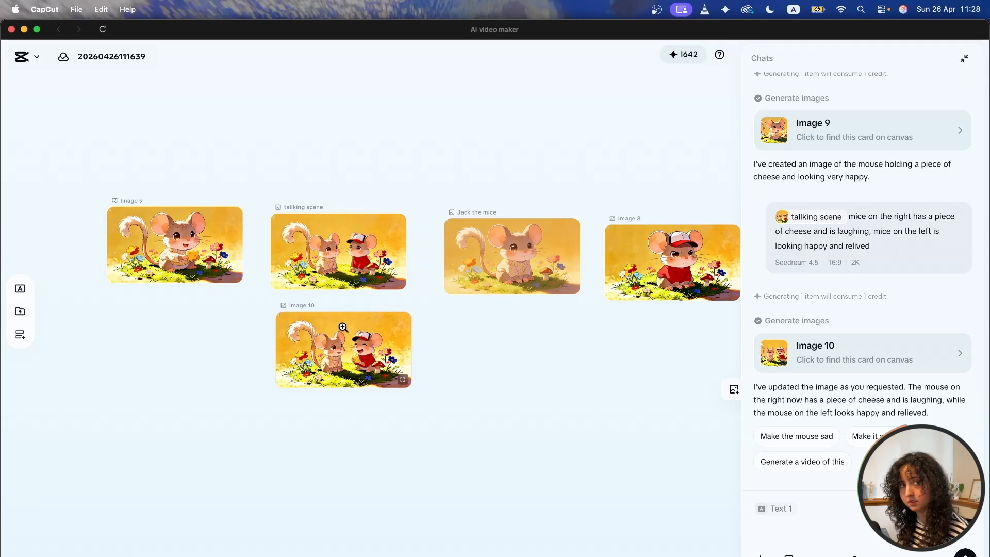
left_click(222, 247)
left_click_drag(96, 162, 667, 391)
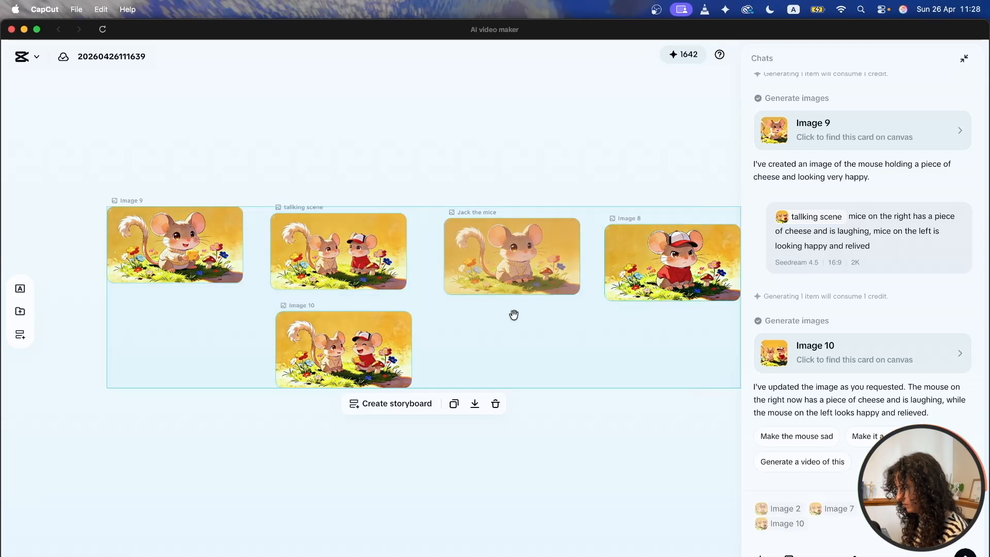
scroll(512, 314, "right", 5)
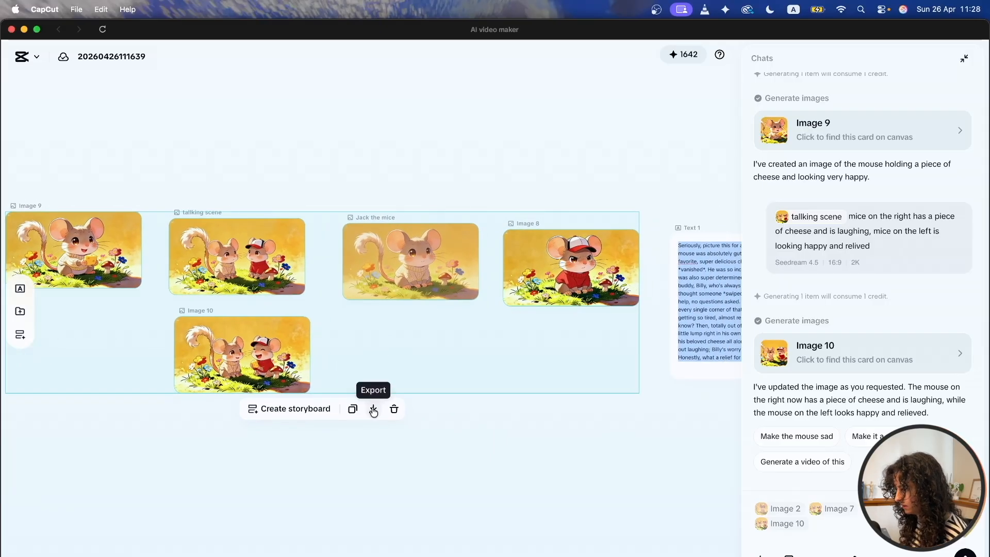
left_click(373, 409)
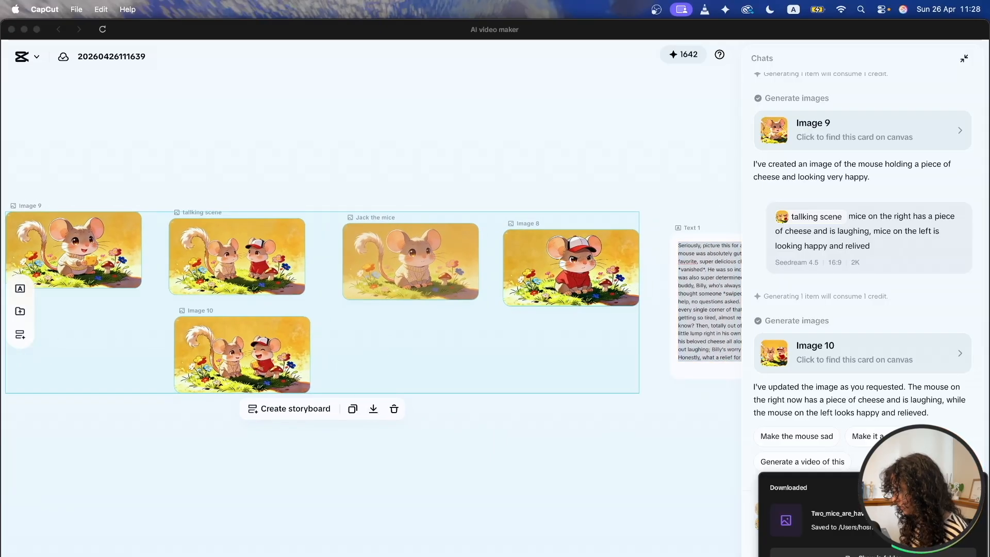
left_click(876, 553)
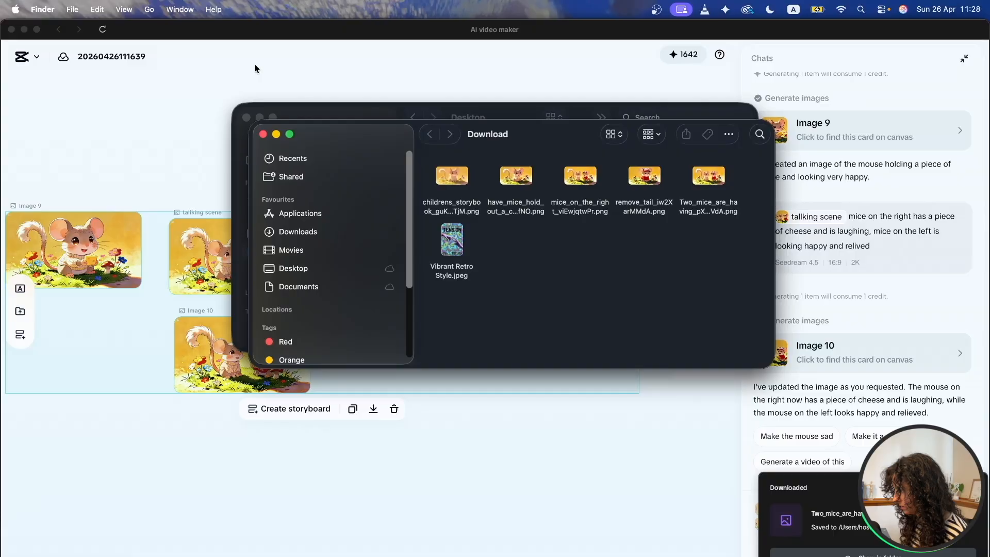
left_click(255, 64)
left_click(568, 456)
- Export the Text 1 story script as a text file and select its whole text on the canvas
scroll(673, 378, "right", 8)
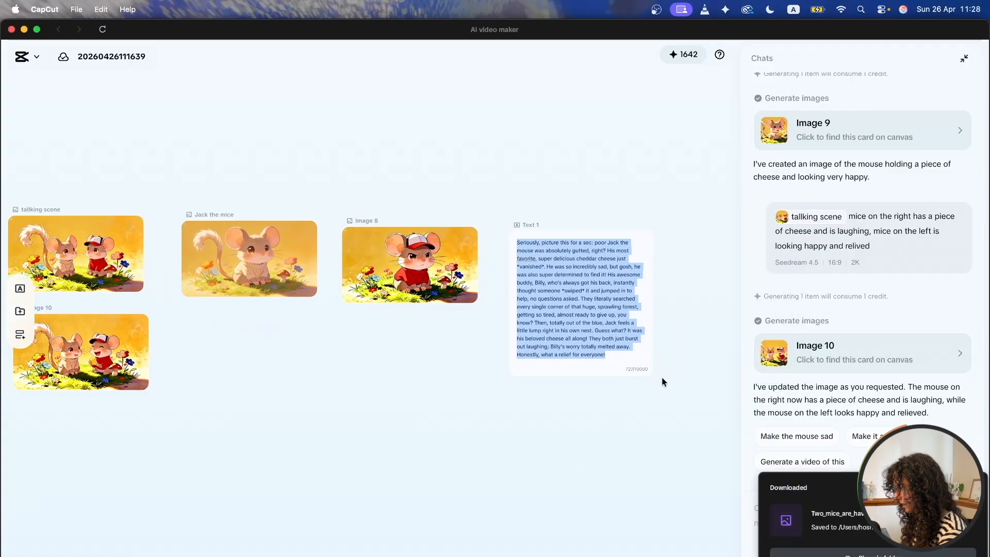
left_click(597, 310)
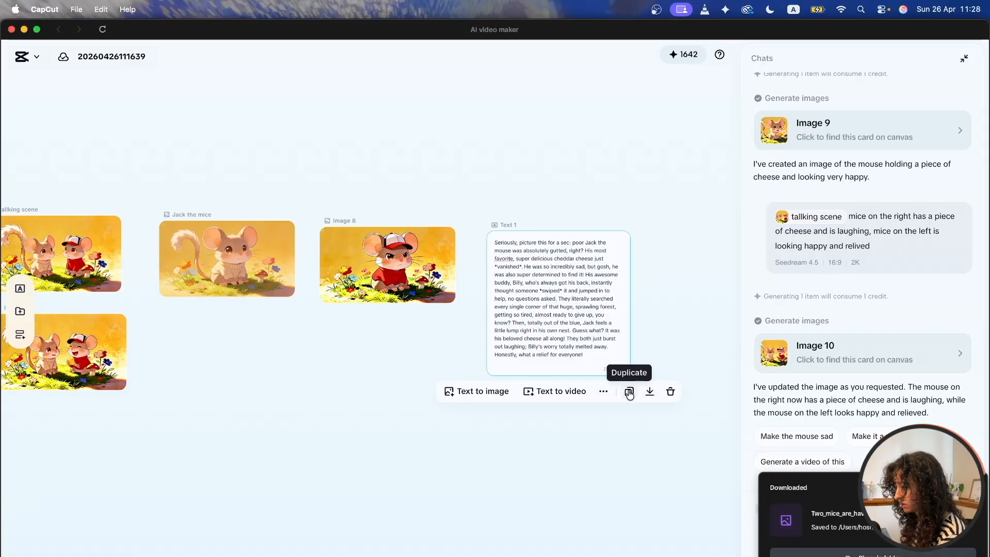
left_click(649, 397)
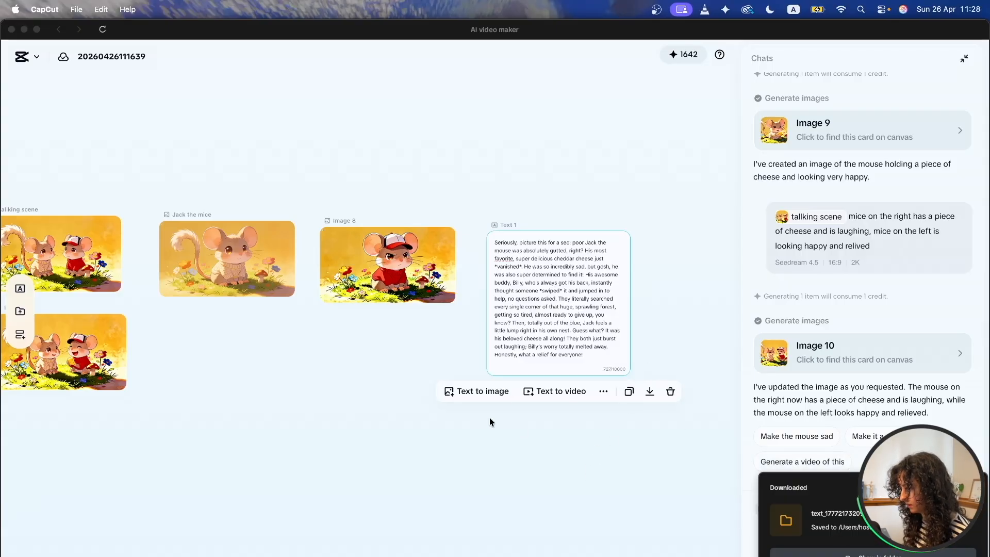
triple_click(586, 355)
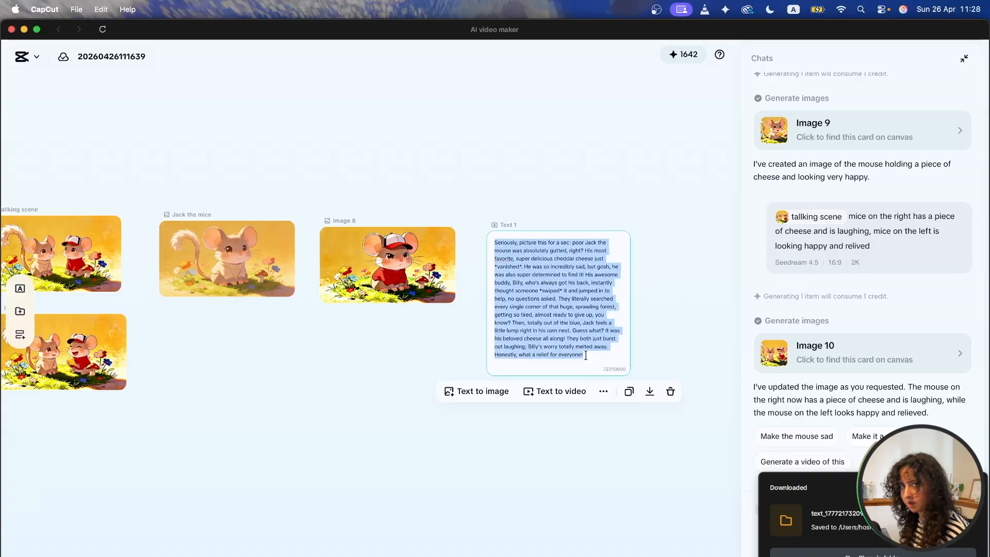
scroll(520, 294, "down", 5)
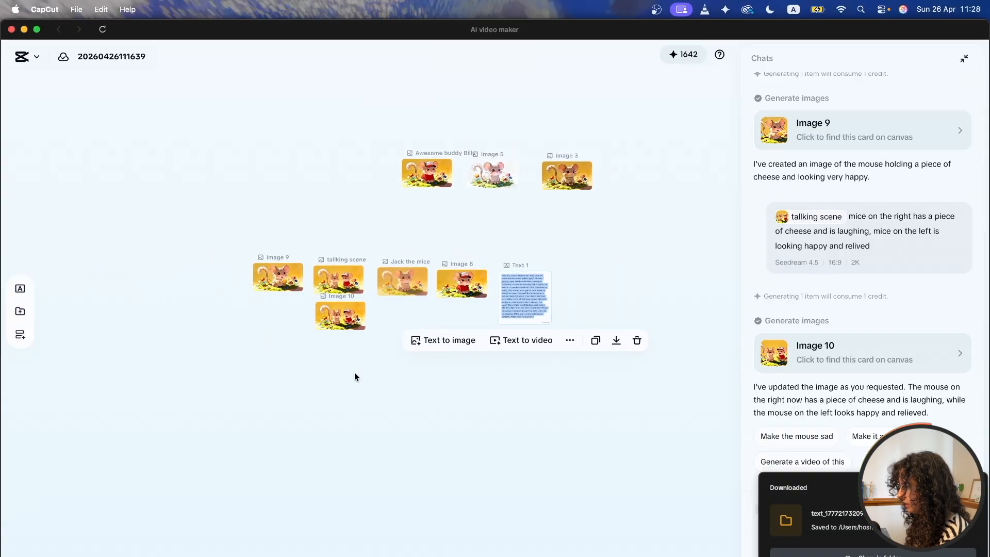
scroll(362, 330, "up", 3)
left_click_drag(543, 338, 449, 397)
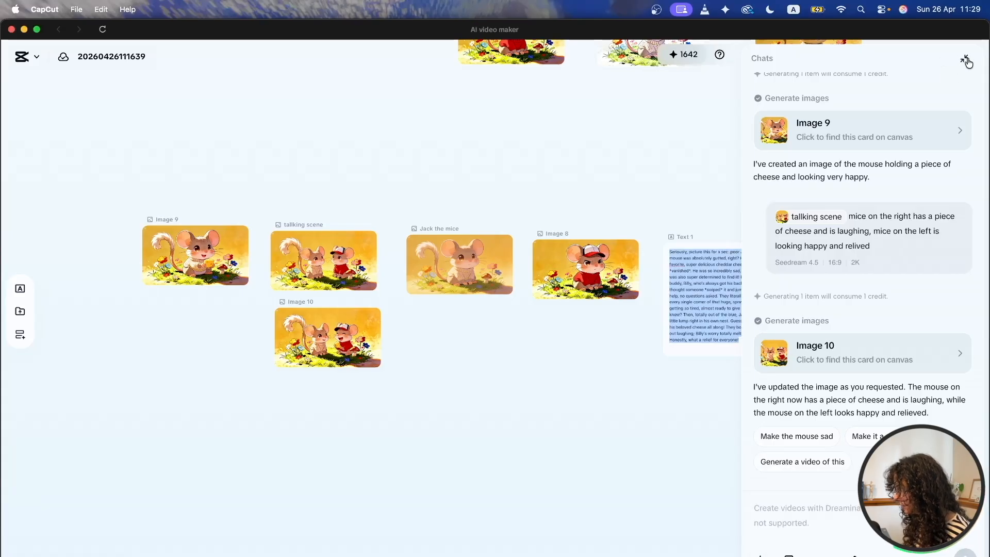
- Leave the AI video maker for its home page, close it and create a new video editing project
left_click(964, 59)
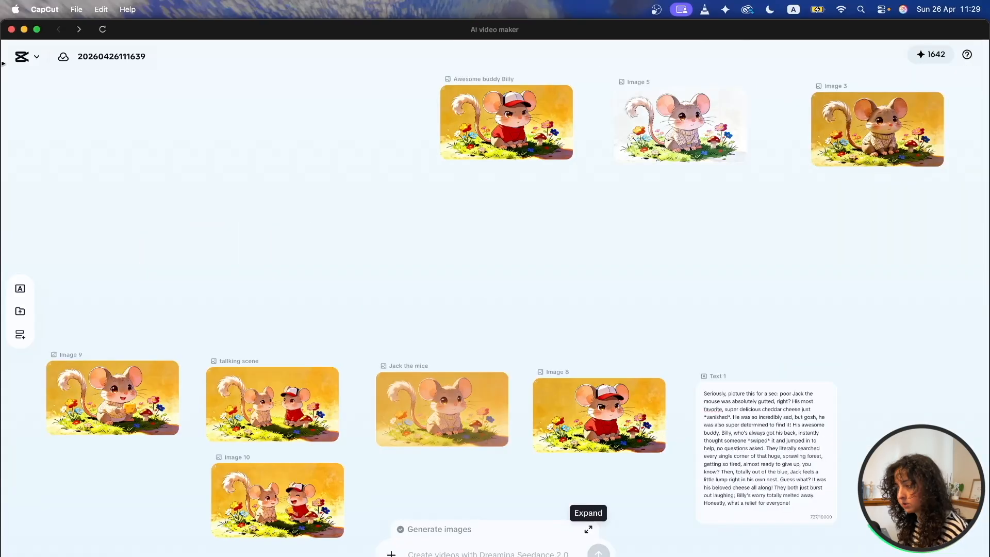
left_click(36, 58)
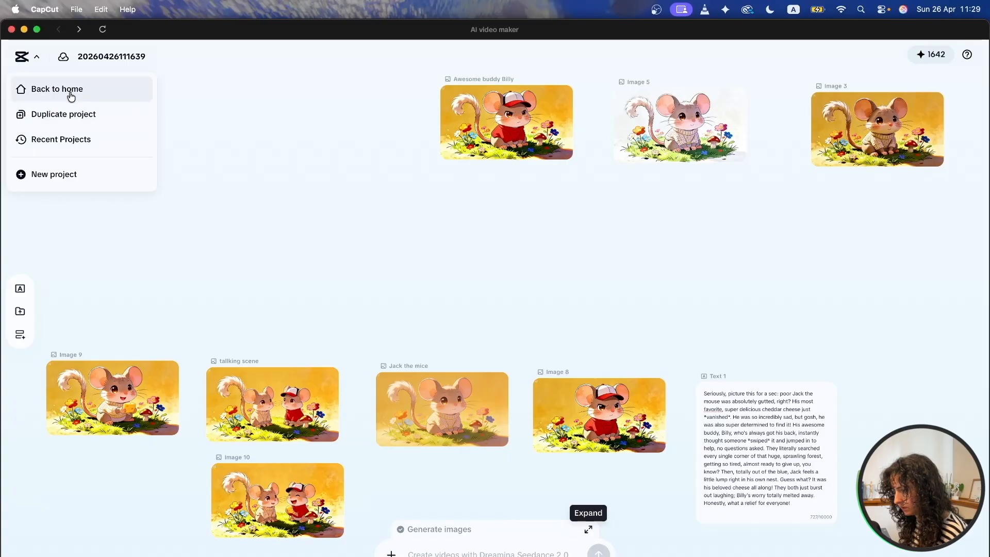
left_click(55, 90)
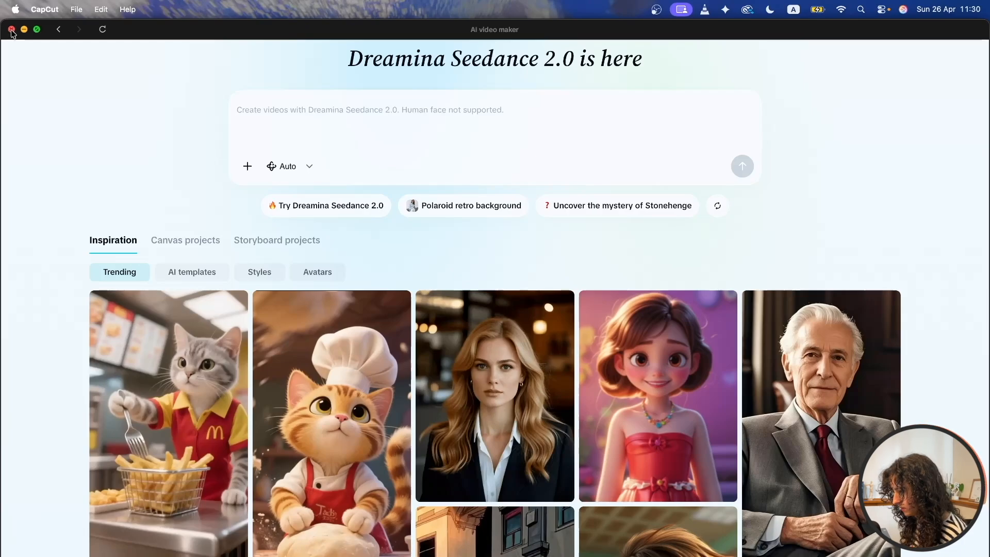
left_click(12, 29)
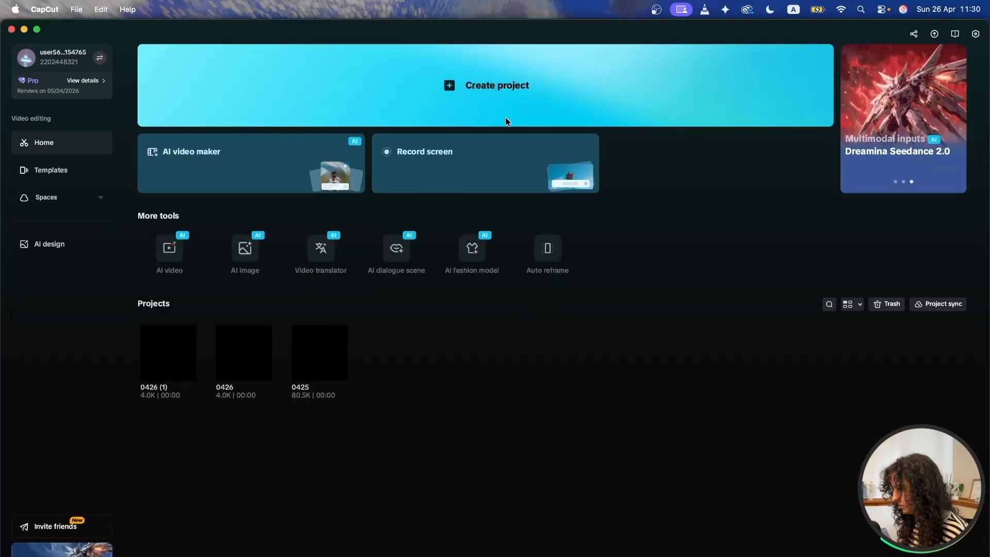
left_click(470, 85)
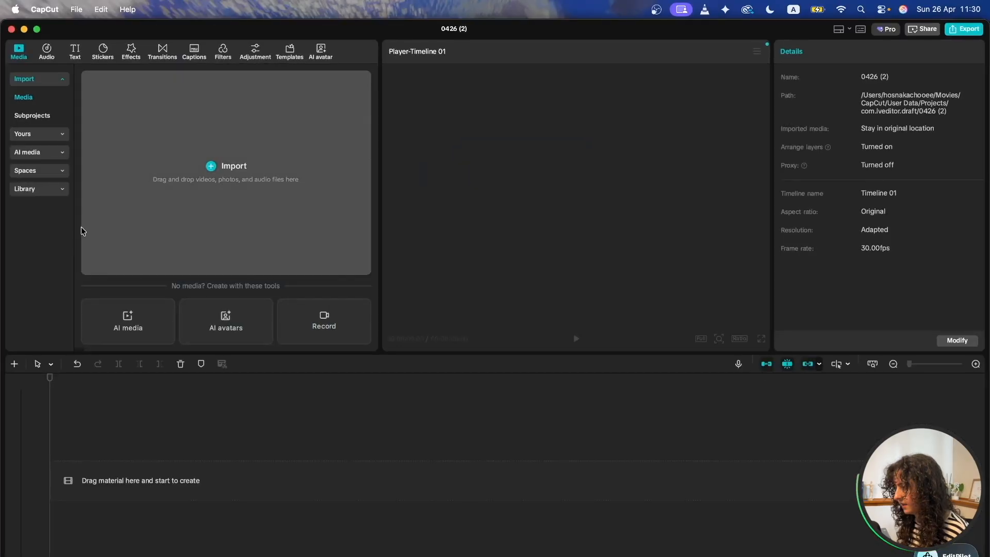
- Import the five exported mouse images into the project media and move the script's text file window clear of them
left_click(306, 129)
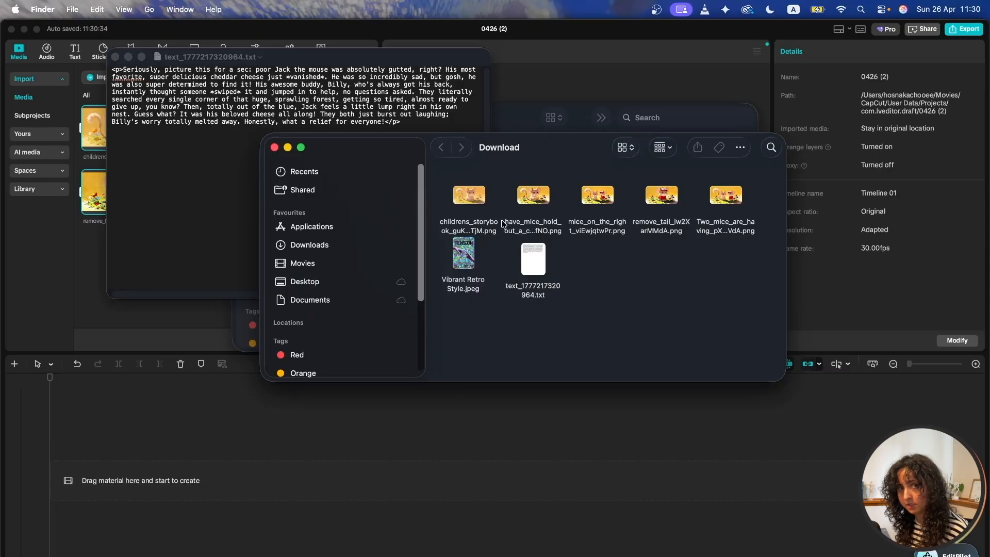
left_click(274, 147)
left_click_drag(285, 61, 711, 106)
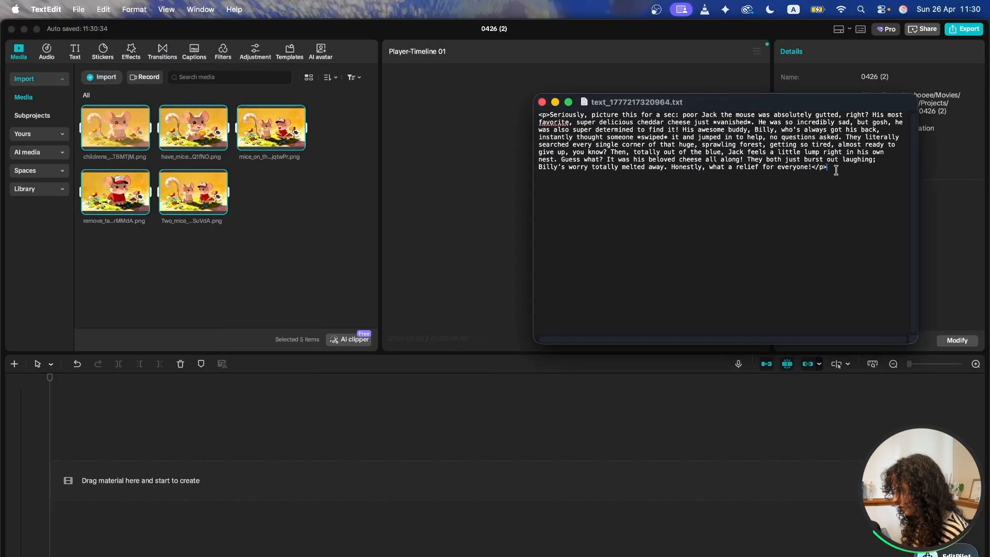
- Remove the <p> and </p> tags from the script text file and minimize its window
left_click_drag(835, 170, 514, 121)
left_click_drag(830, 168, 814, 168)
key("BackSpace")
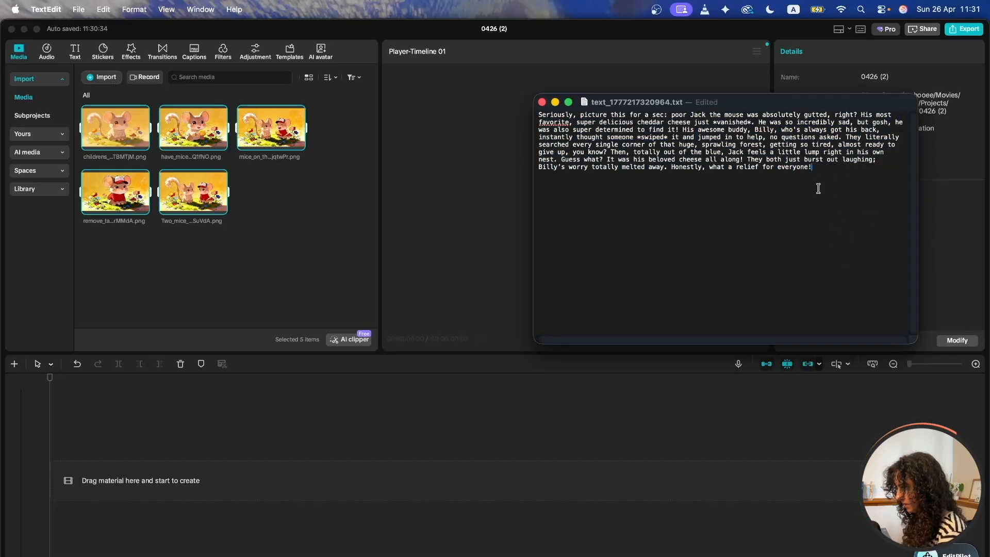
left_click(555, 102)
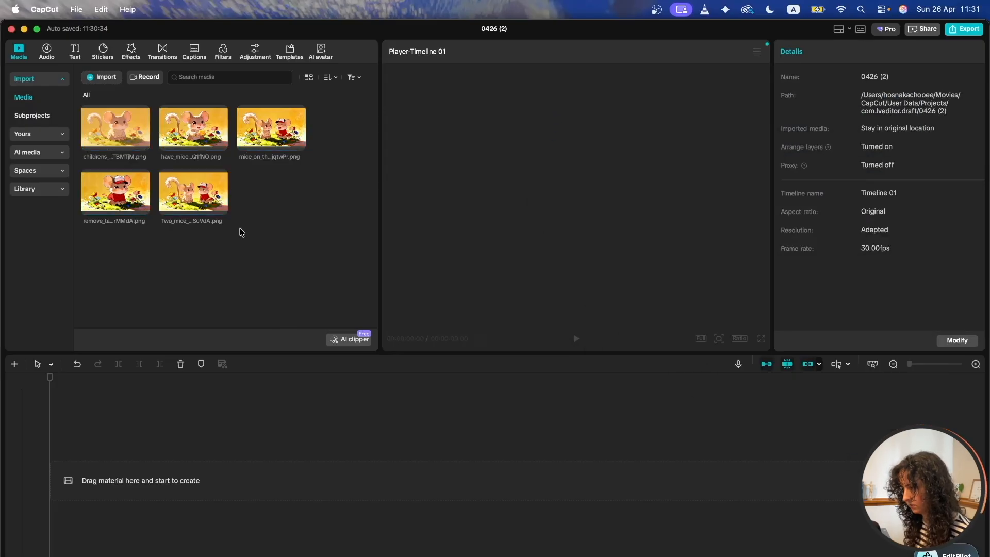
- Set up an AI image with a mouse reference picture and the prompt "Mice in forest, watercolor and soft colors, childrens book aesthetic"
left_click(34, 153)
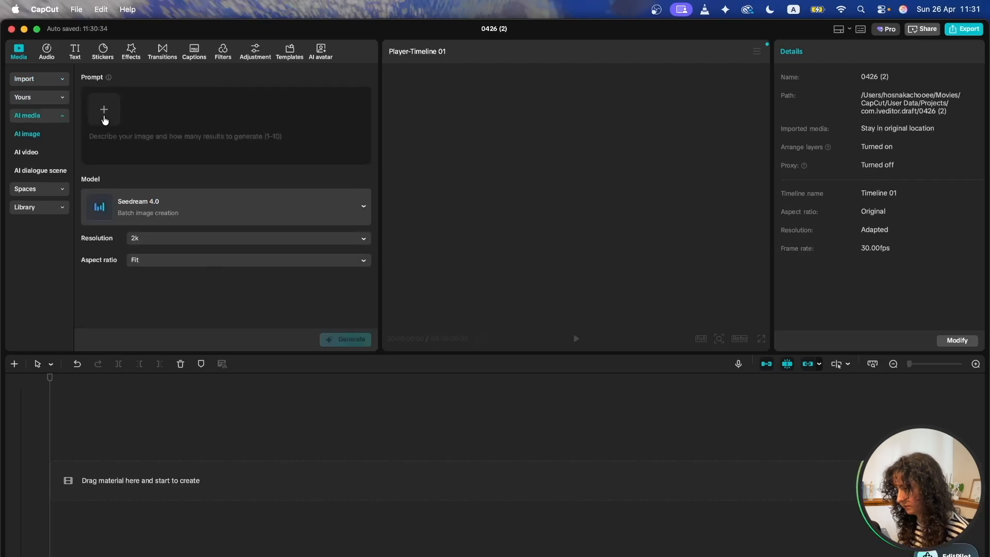
left_click(104, 112)
left_click(205, 145)
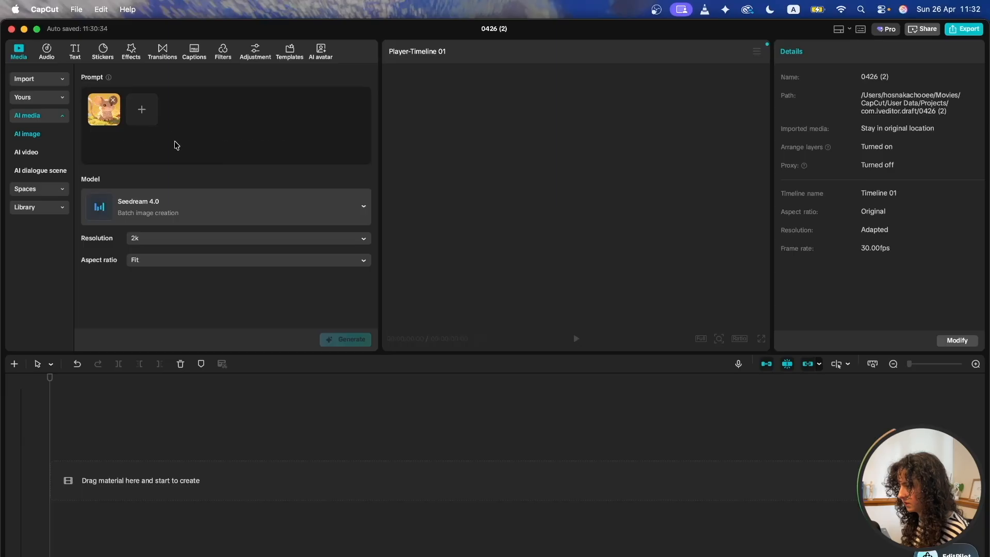
type("Mic")
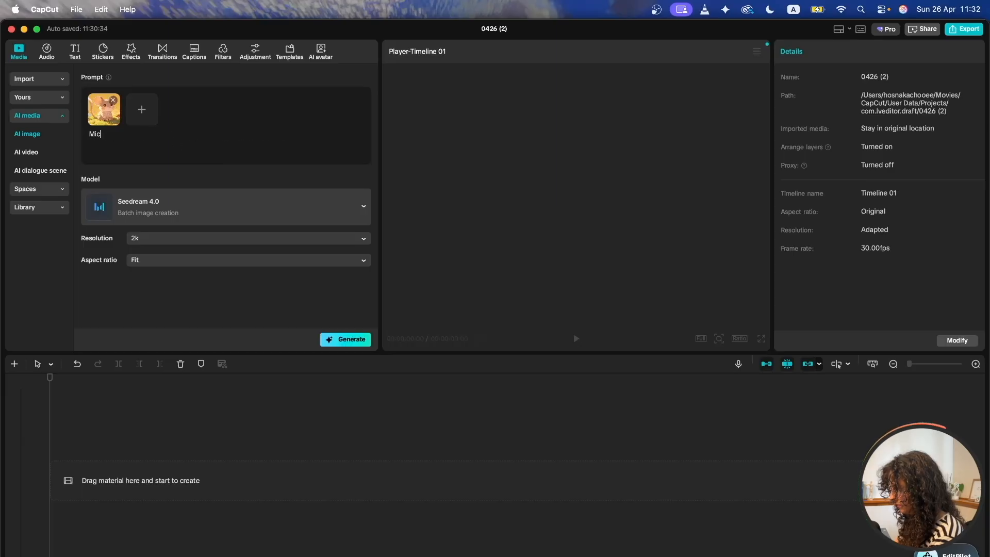
type("e in forest, watercol")
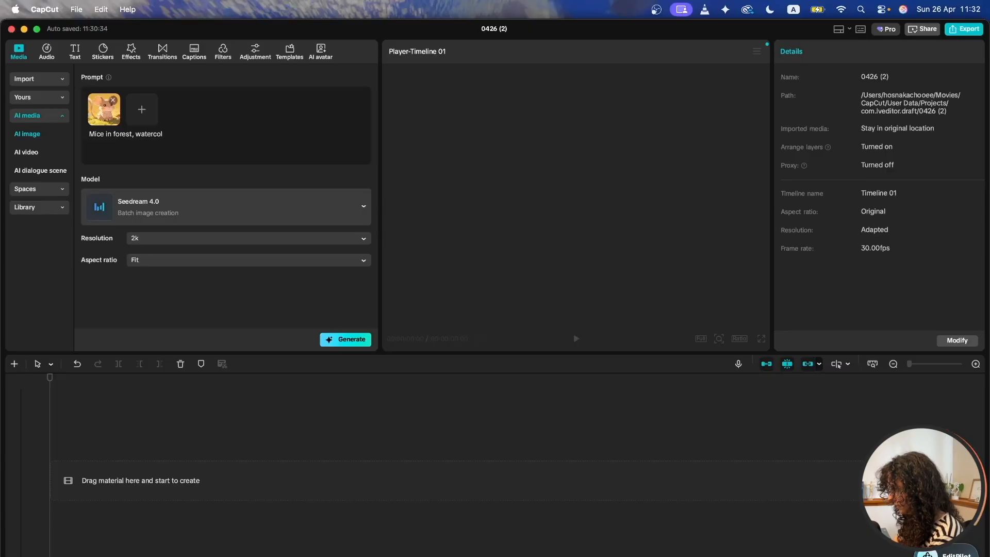
type("or and soft colors,")
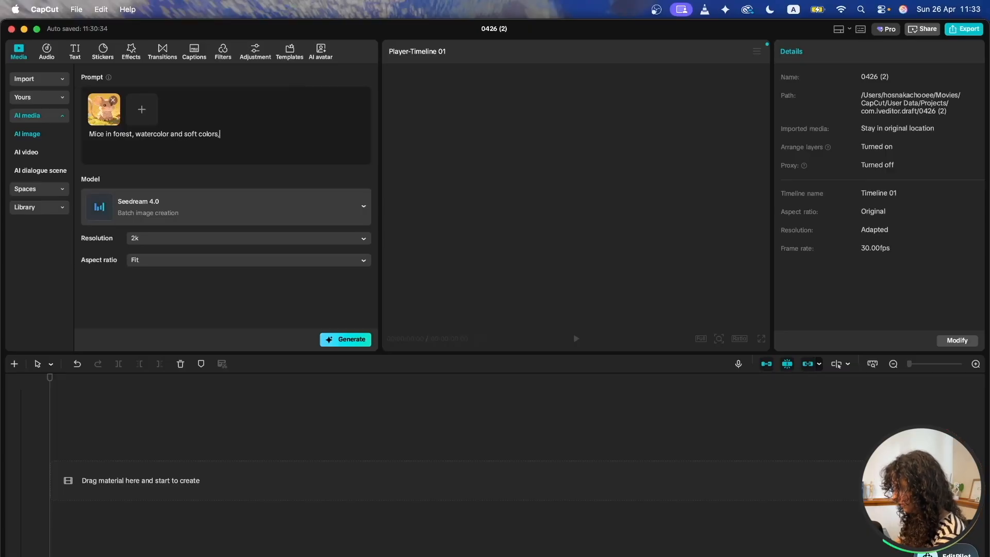
type(" childrens bo")
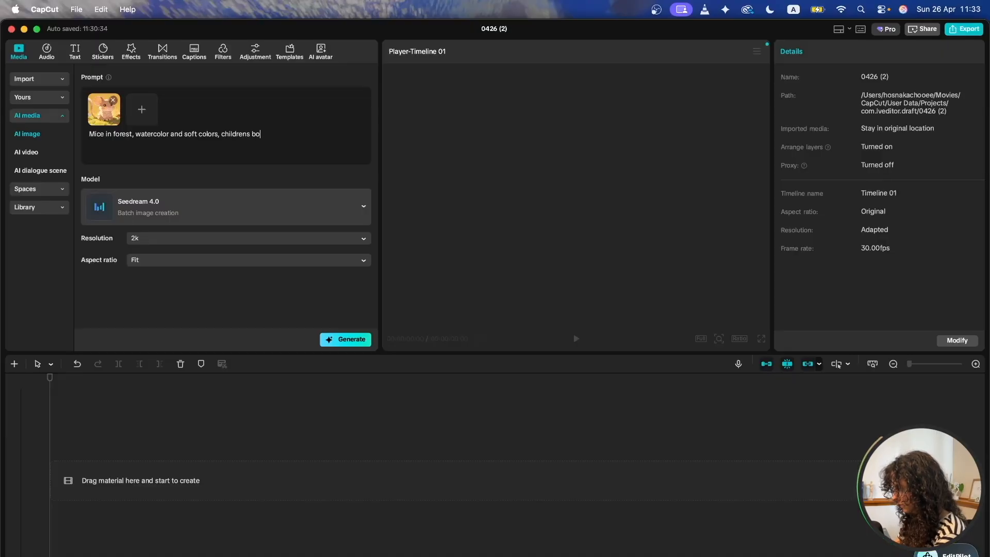
type("ok aesthetic")
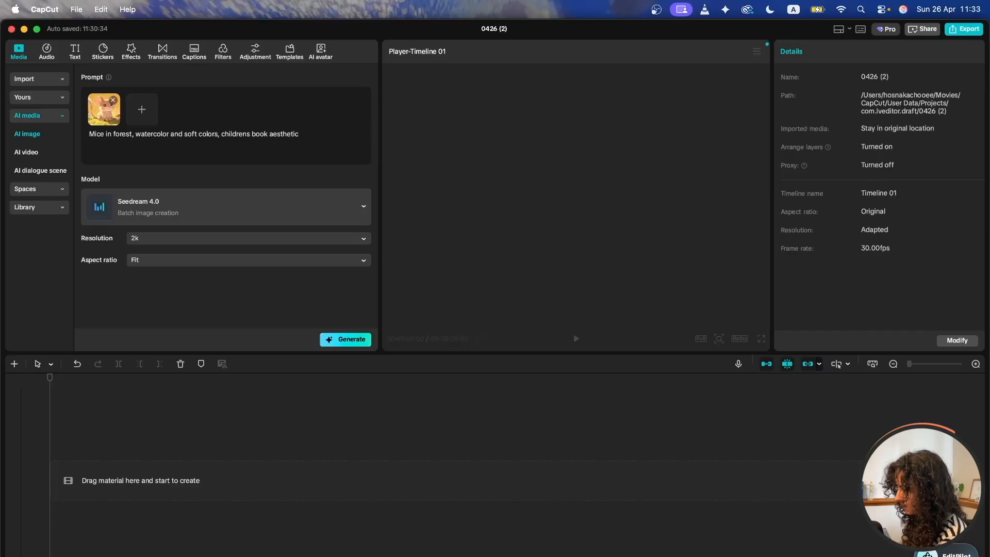
- Generate the forest mouse image with the Seedream 5.0 model at 2k resolution and 16:9 aspect ratio
left_click(321, 213)
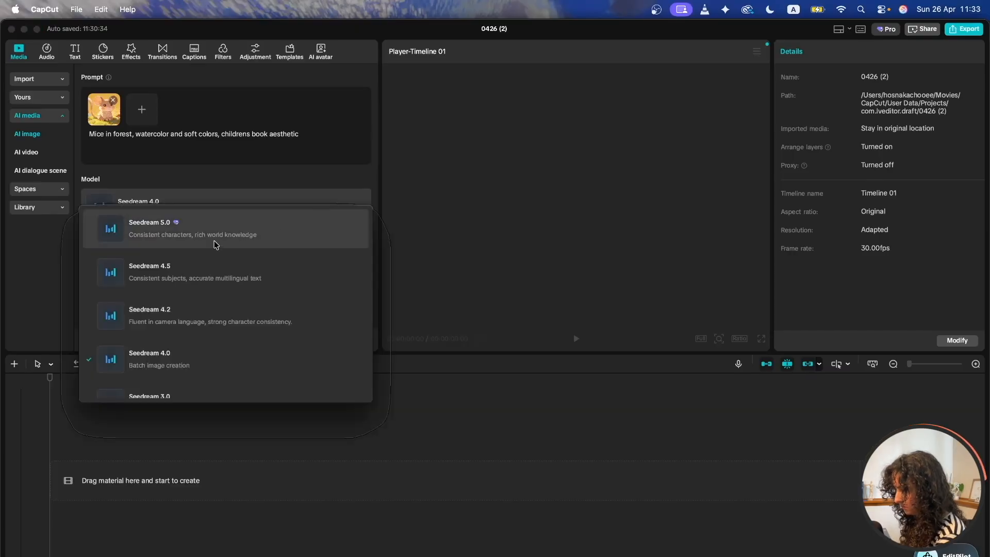
left_click(190, 230)
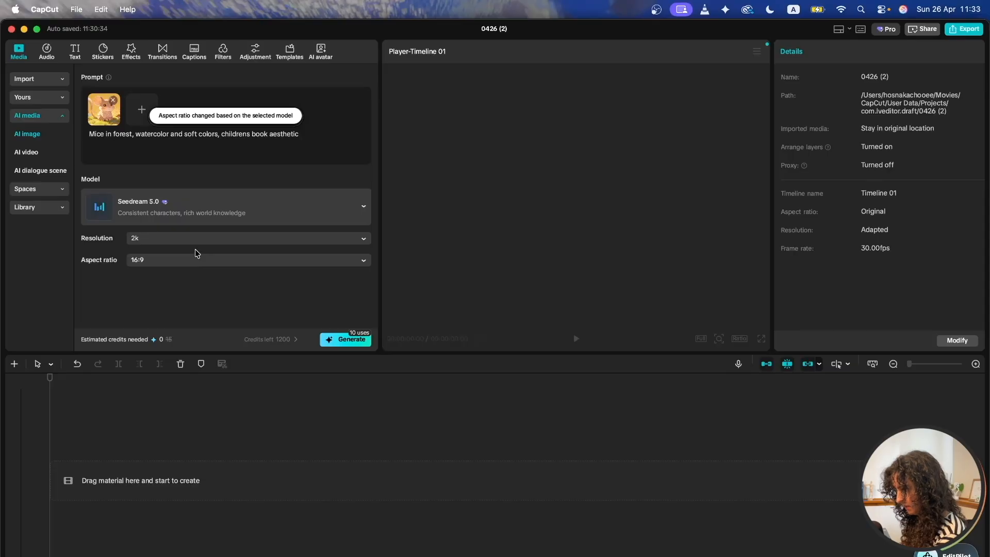
left_click(186, 241)
left_click(185, 240)
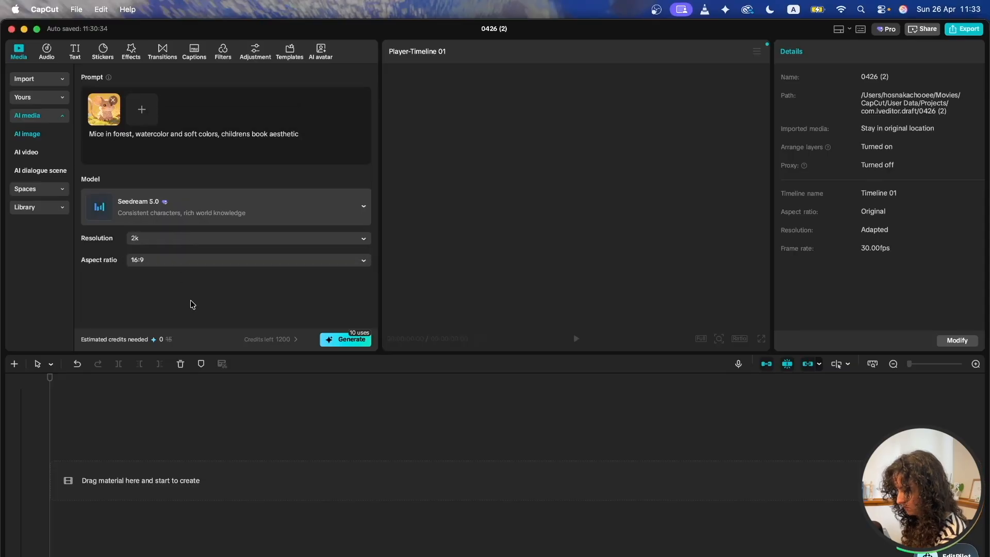
left_click(339, 336)
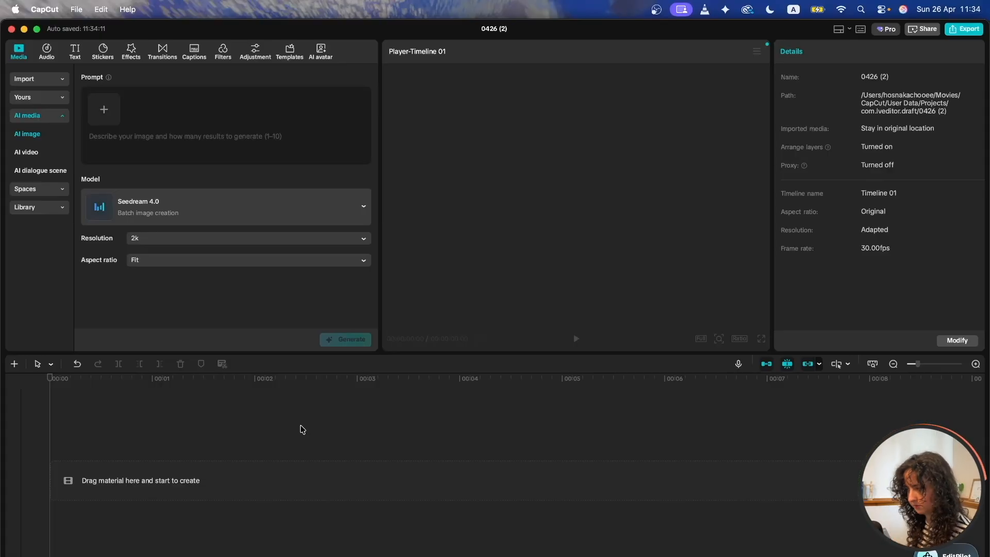
- Add the Two_mice PNG as the source image for an image-to-video AI generation
left_click(41, 155)
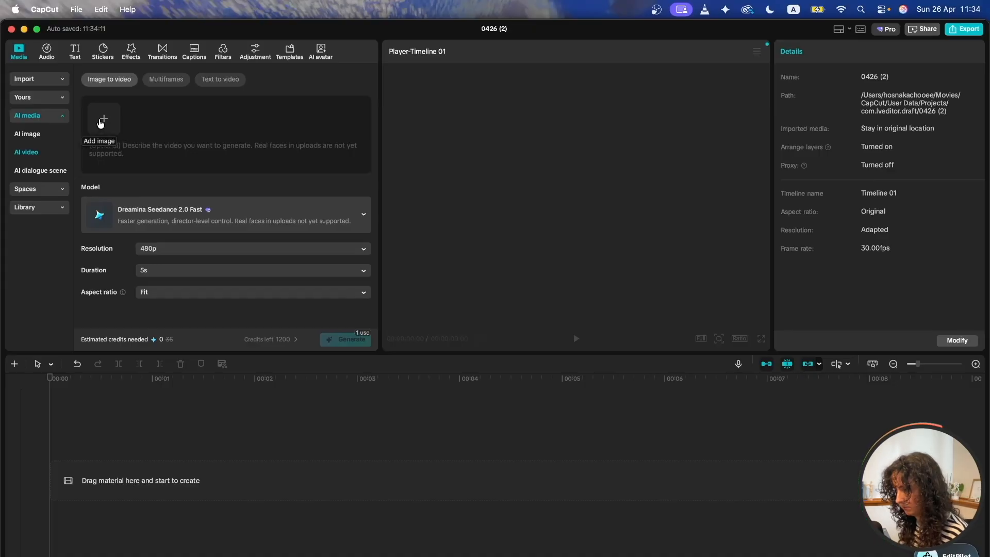
left_click(102, 120)
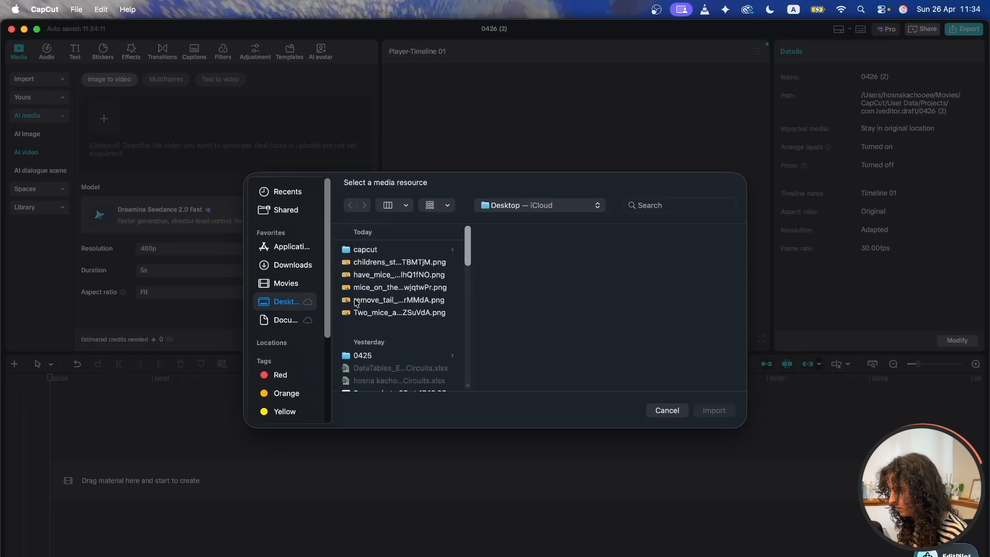
left_click(359, 312)
left_click(714, 410)
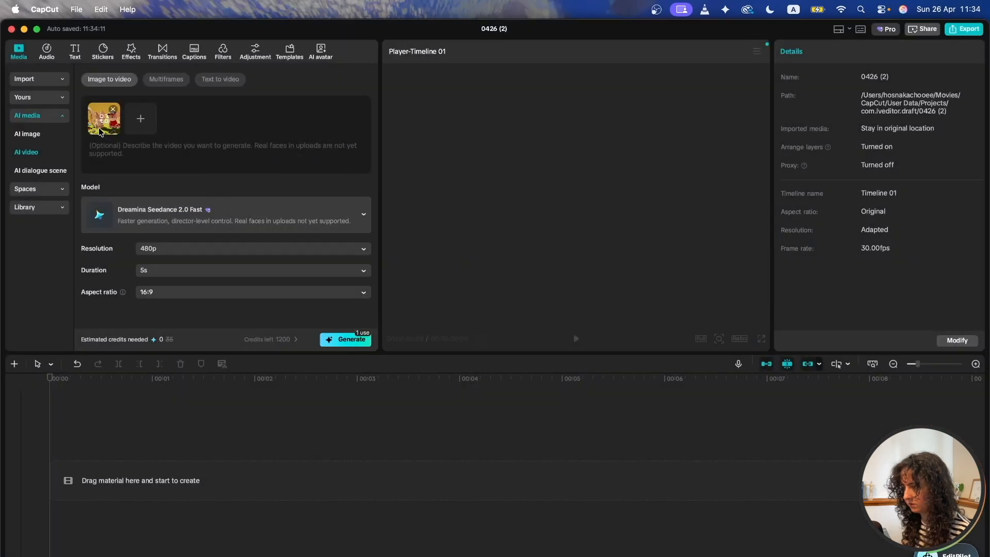
- Enter the video prompt "Mice on the right crying, mice on the left worried"
left_click(166, 152)
type("Mic")
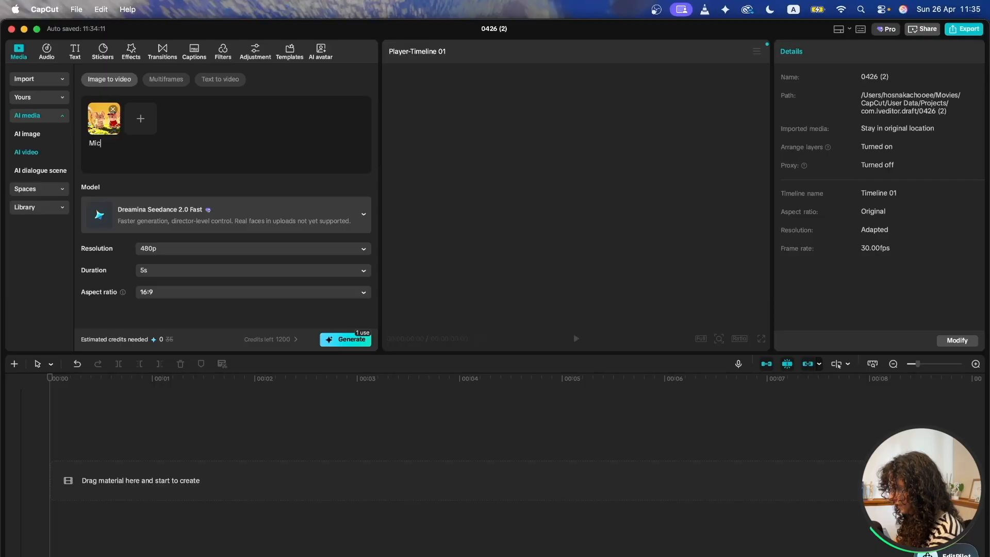
type("e on the right crying, mice on the le")
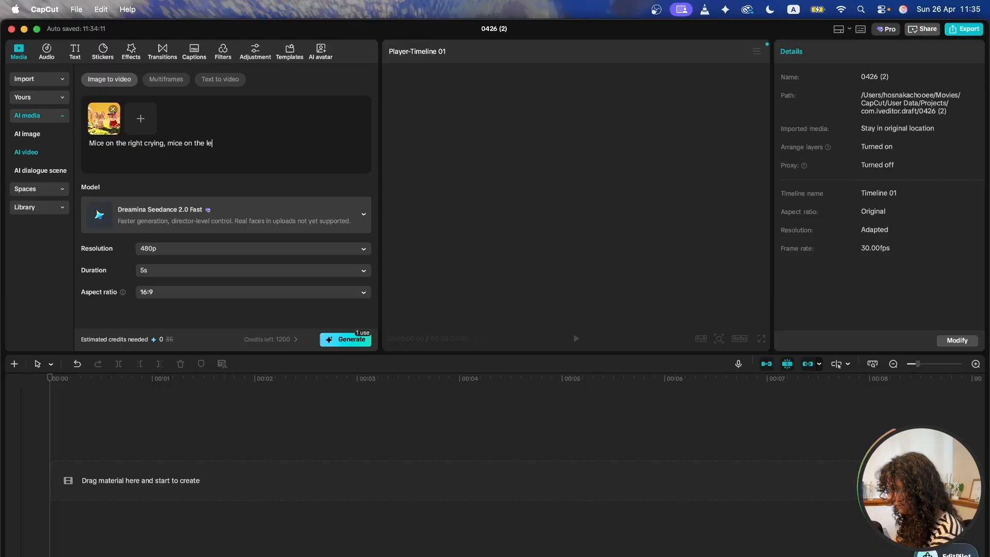
type("ft worrid")
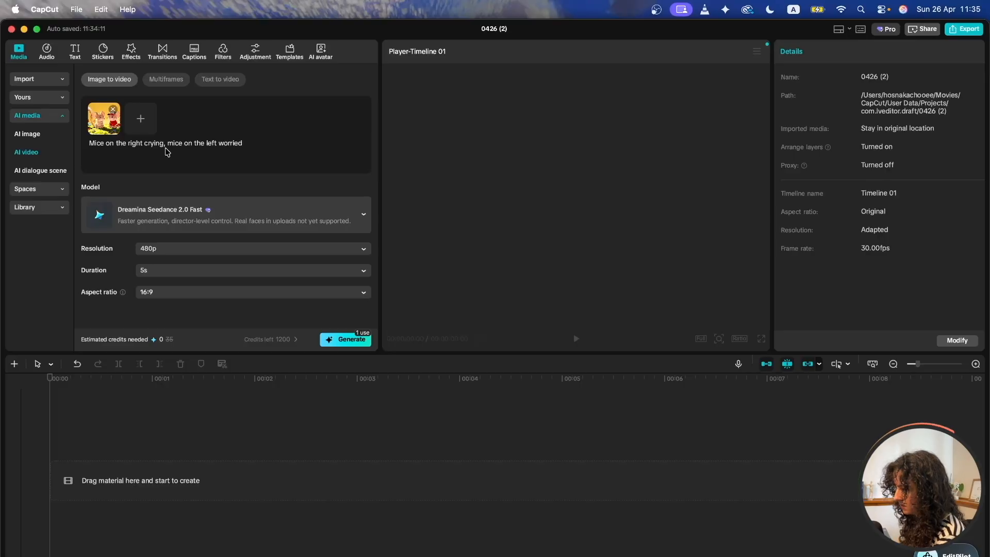
- Generate the AI video of the two mice at 720p resolution with a 15s duration
left_click(204, 252)
left_click(203, 262)
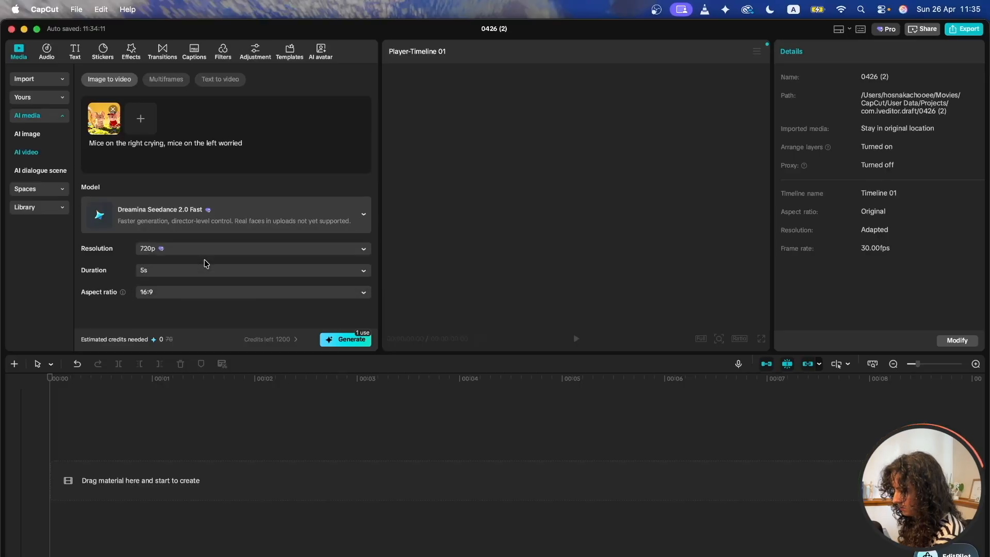
left_click(165, 271)
left_click(183, 286)
left_click(184, 273)
left_click(192, 304)
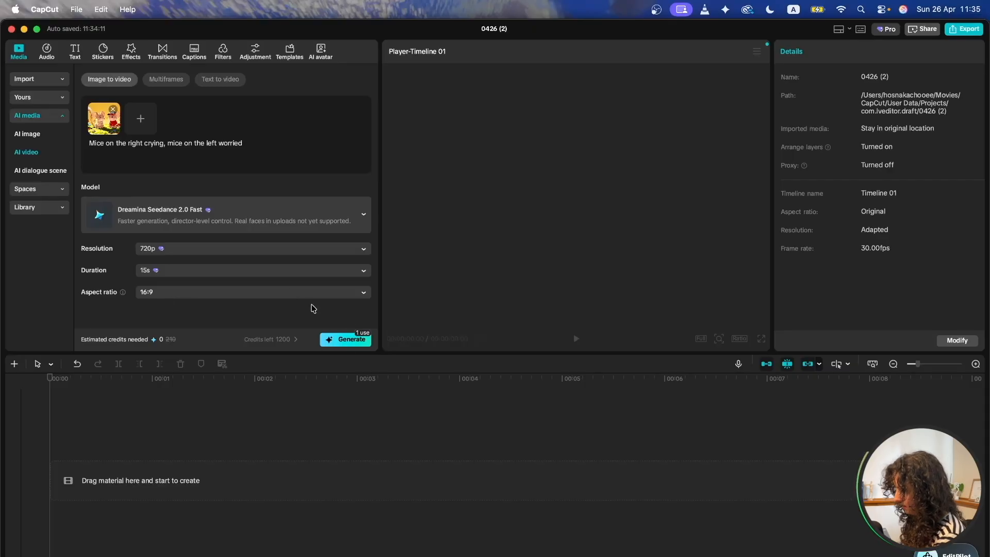
left_click(349, 339)
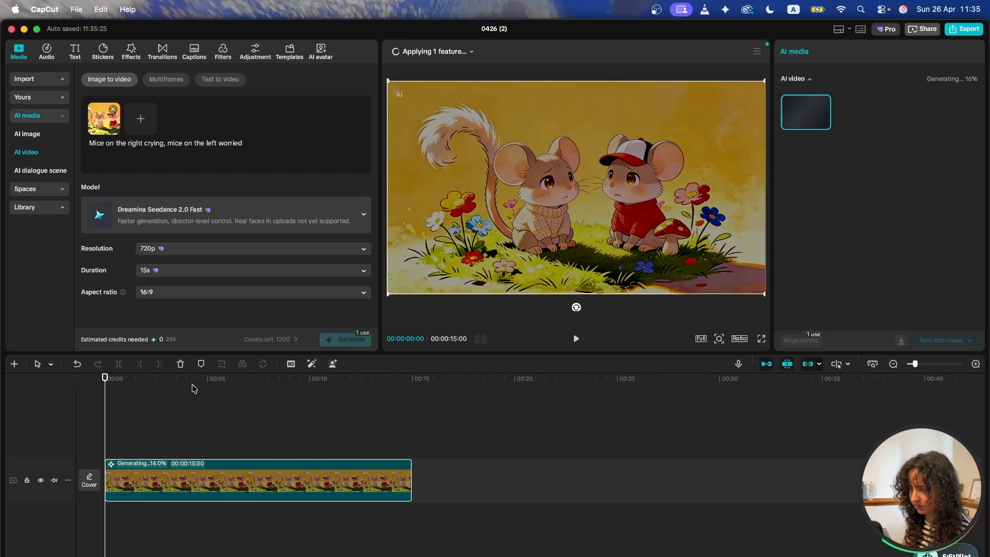
- Append the imported childrens_storybook and mice_on_the_right images to the timeline after the AI video clip
left_click(39, 80)
mouse_move(116, 128)
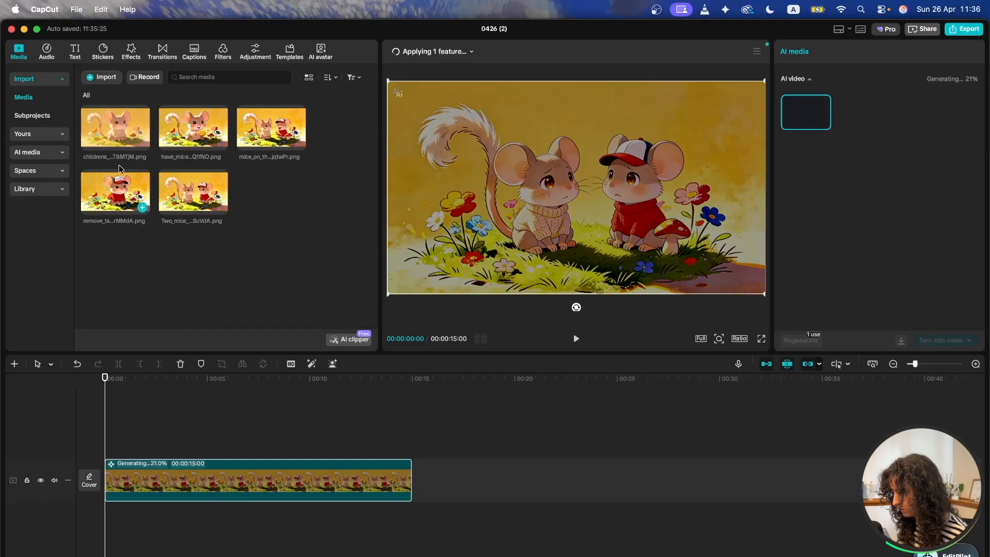
left_click_drag(138, 141, 422, 477)
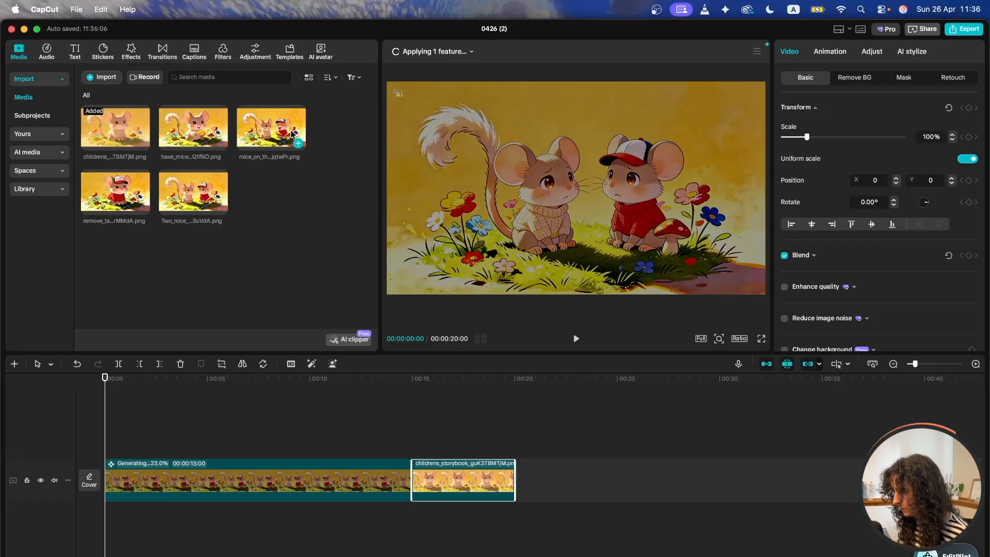
left_click_drag(266, 135, 531, 490)
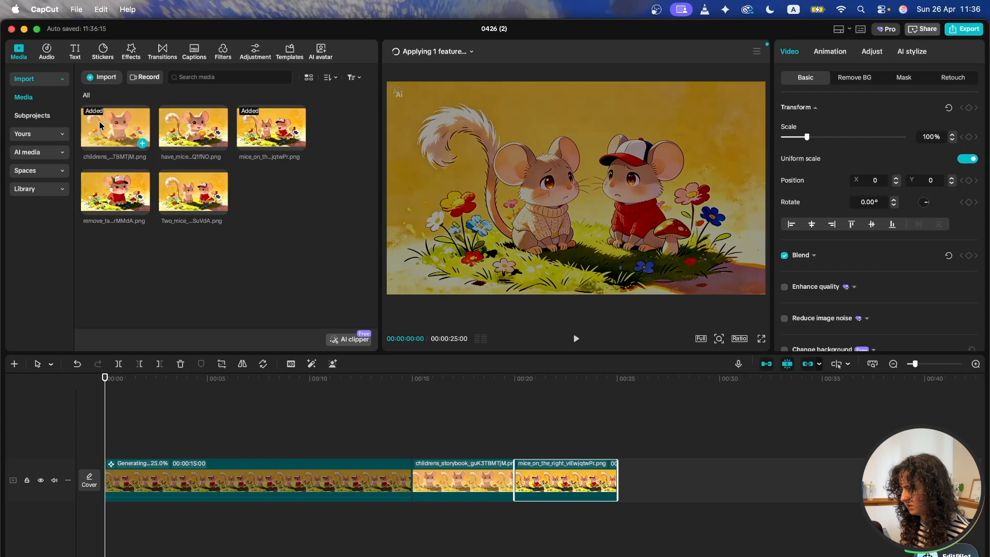
- Reorder the timeline so the AI video clip sits between the childrens_storybook and mice_on_the_right images
left_click_drag(220, 472, 425, 480)
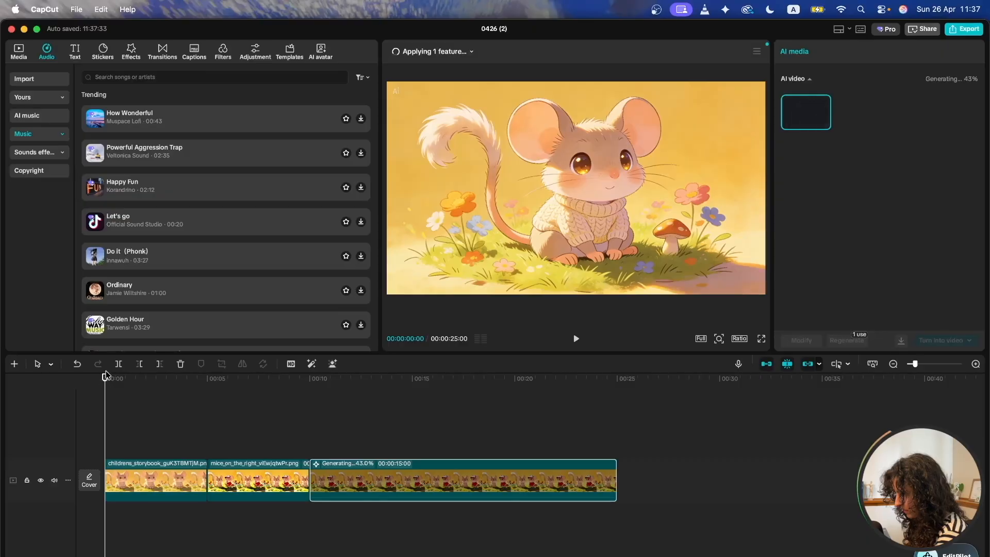
left_click_drag(122, 380, 207, 379)
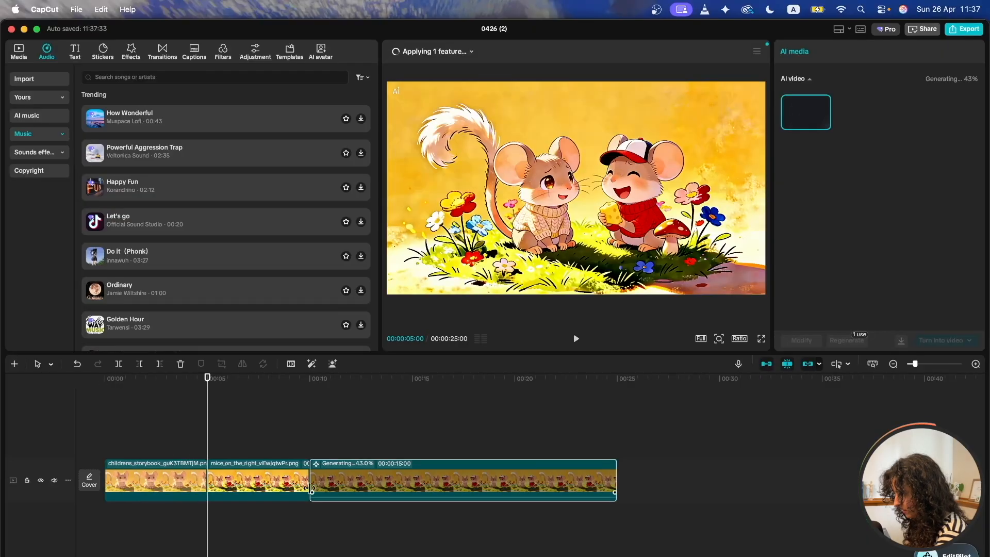
left_click_drag(258, 482, 650, 482)
left_click_drag(260, 392, 374, 455)
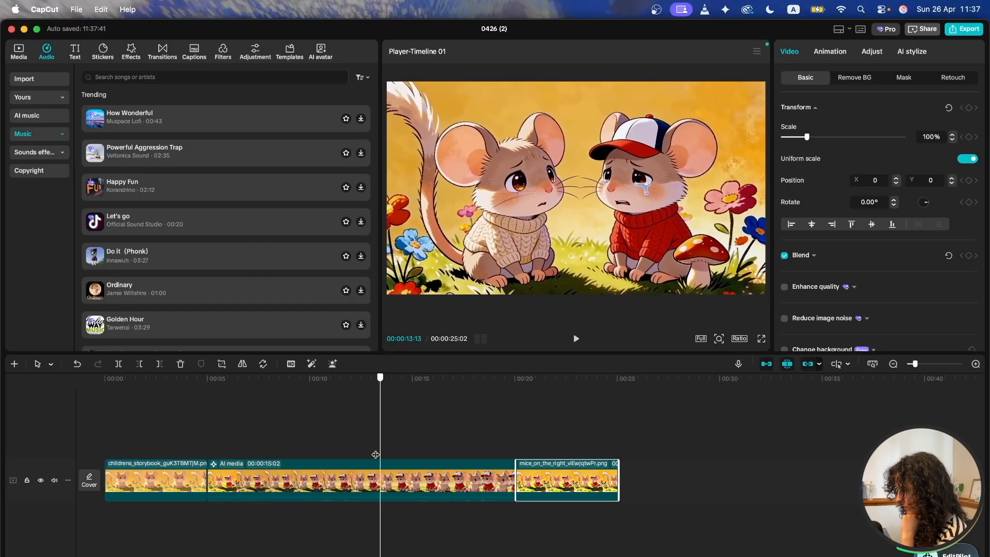
- Modify the AI clip's prompt to "Mice on the left crying, mice on the right worried" and regenerate it, accepting the credit use
left_click(308, 482)
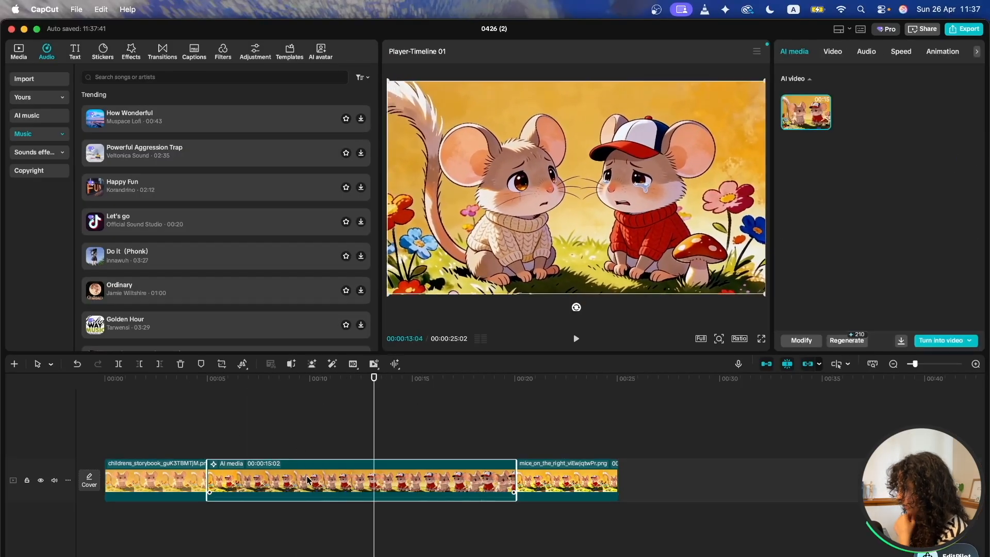
left_click(799, 338)
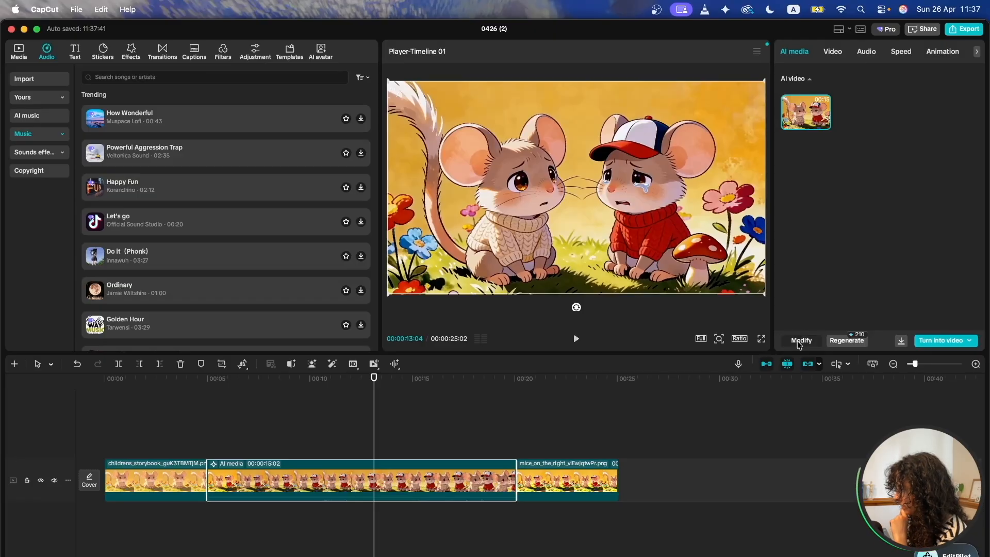
type("left crying, mice on the right worried")
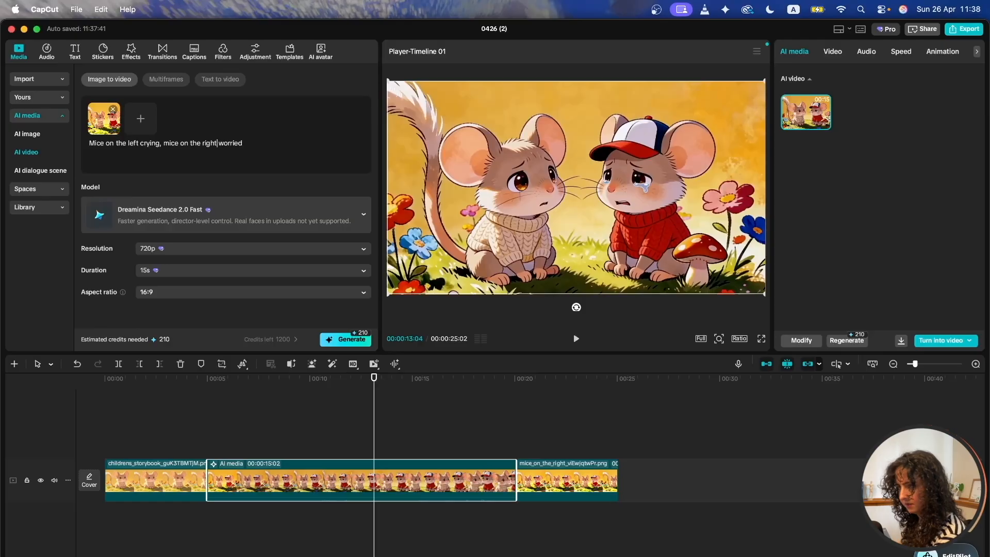
left_click(343, 340)
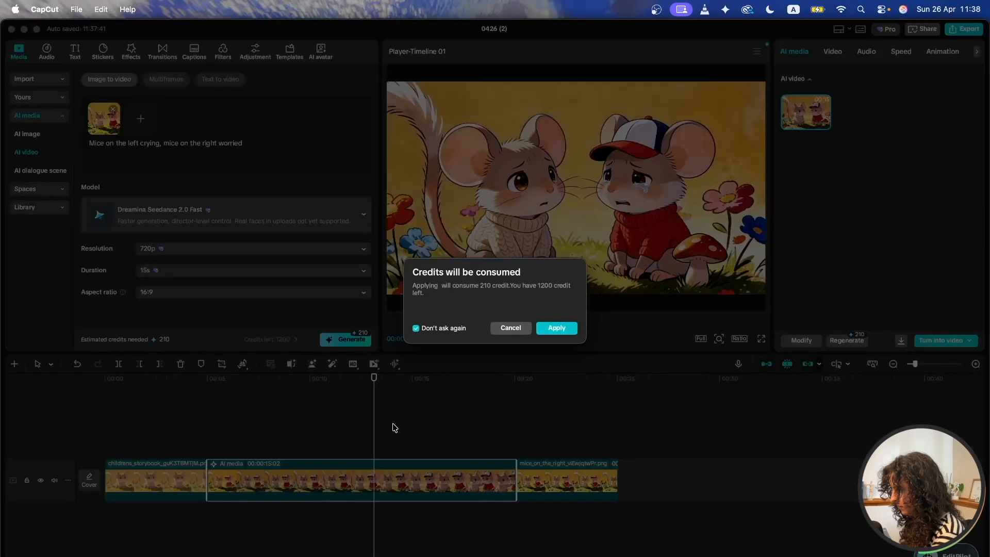
left_click(540, 335)
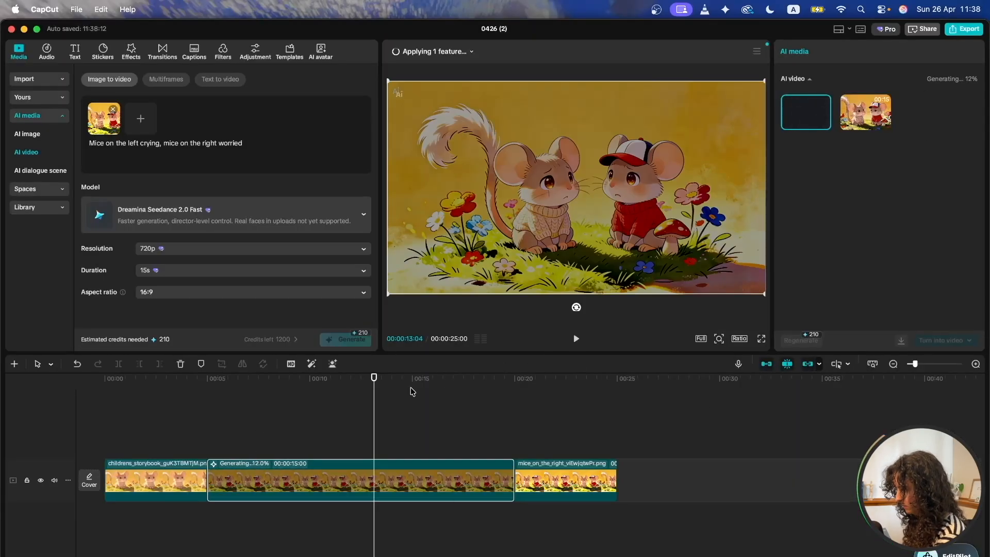
- Insert the have_mice_hold image between the AI video clip and the mice_on_the_right image, and return the playhead to the start
left_click(434, 425)
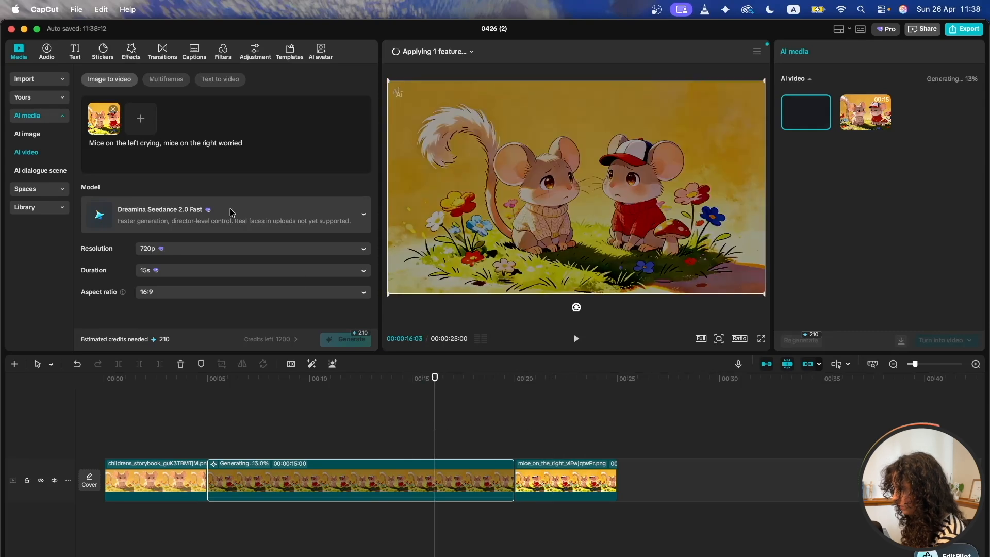
left_click(34, 80)
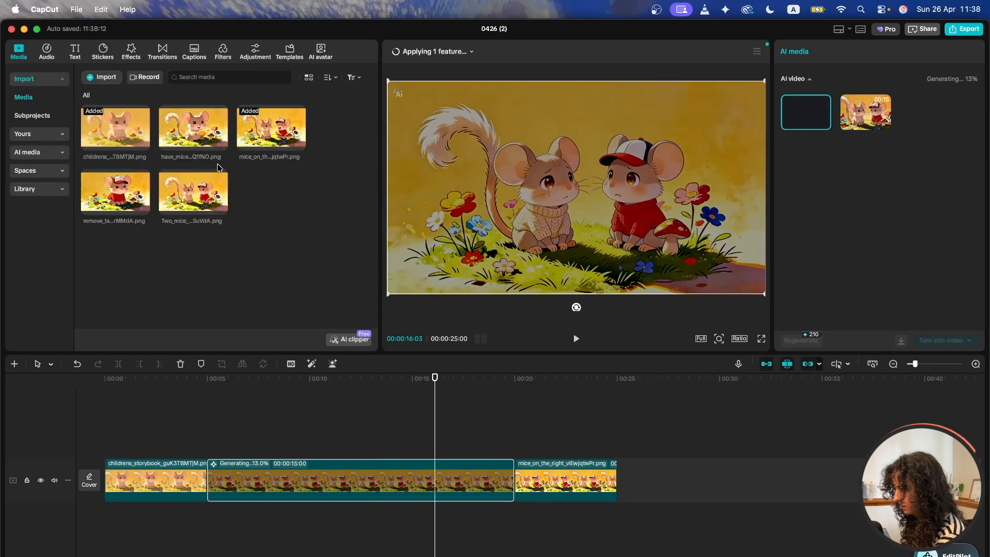
left_click_drag(414, 311, 518, 483)
left_click_drag(517, 383, 693, 433)
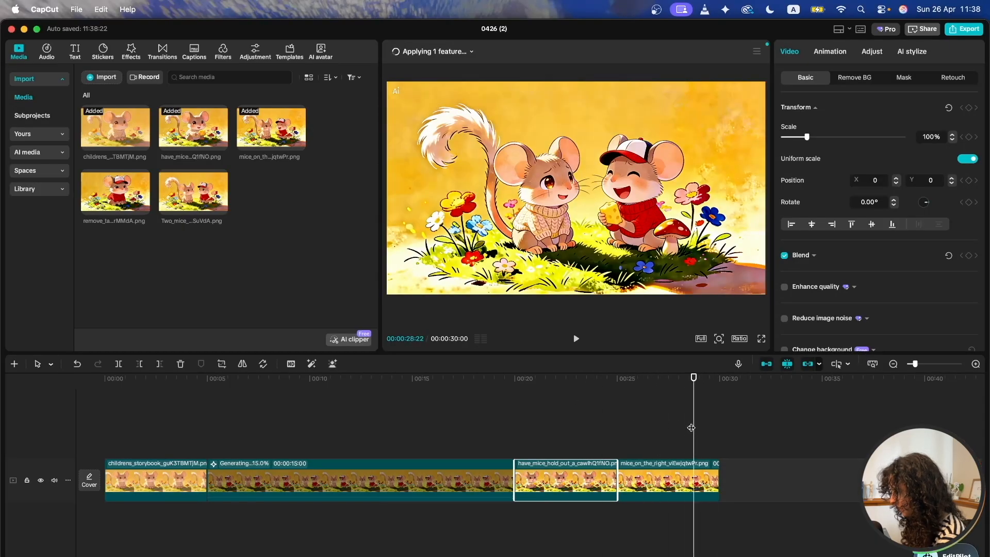
left_click_drag(695, 372, 78, 412)
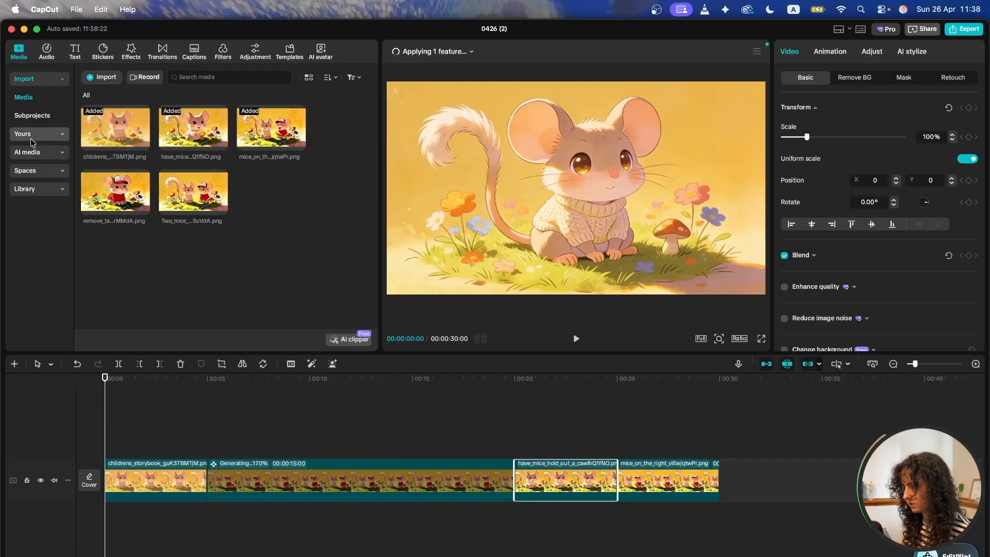
- Set up a new AI image with the prompt "watercolor forest with blue fluffy clouds above"
left_click(46, 156)
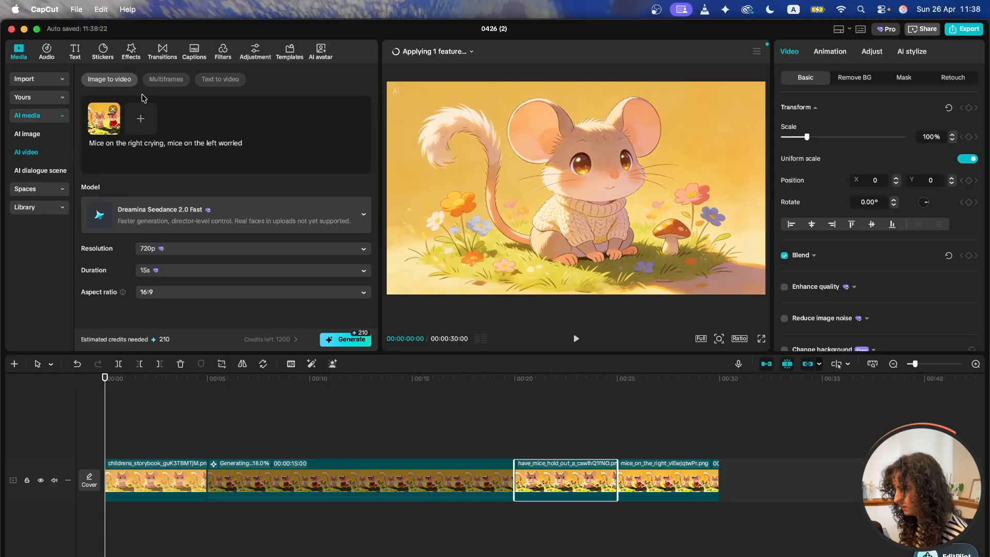
left_click(37, 132)
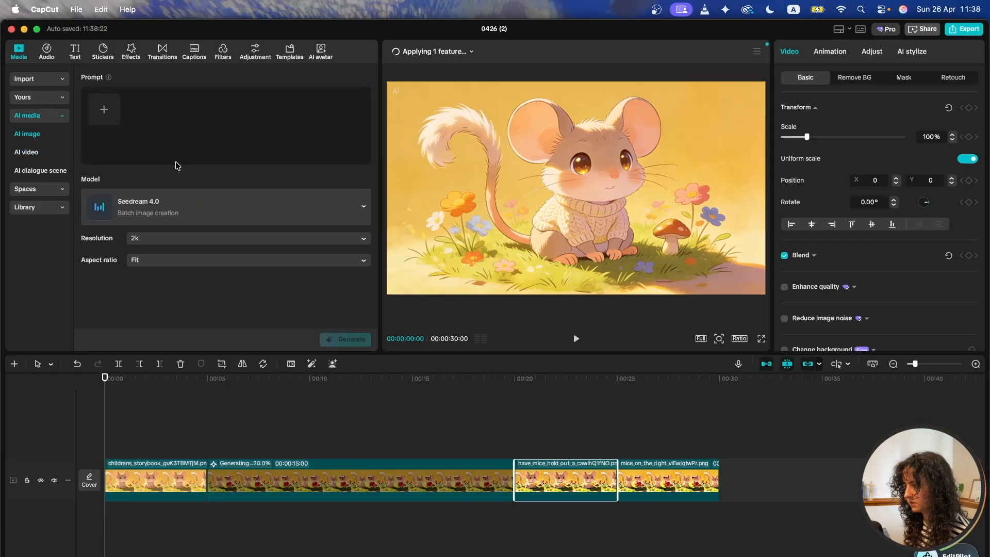
type("w")
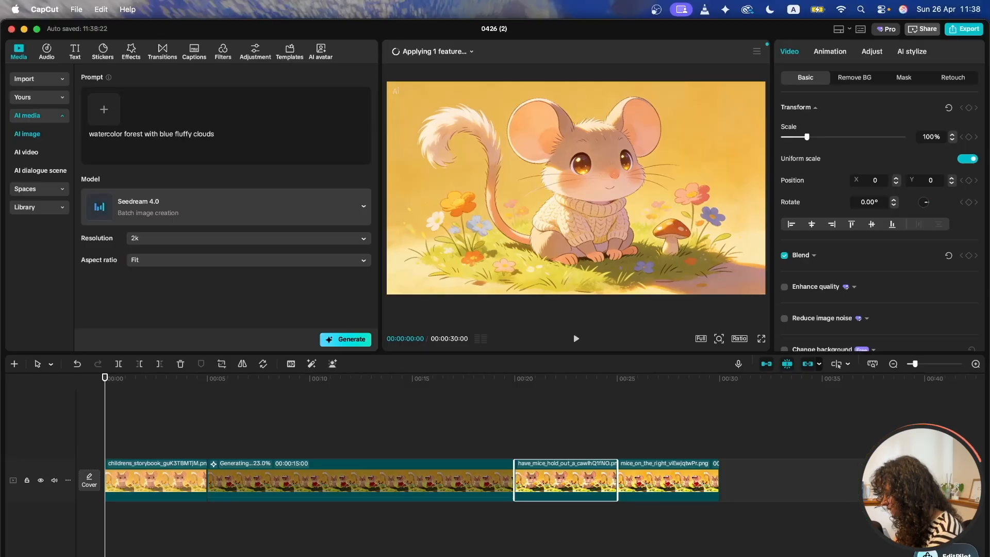
- Add a mouse picture as the reference for the forest image
left_click(111, 108)
left_click(416, 264)
key("Down")
key("Down")
key("Down")
key("Down")
key("Up")
key("Up")
key("Up")
key("Return")
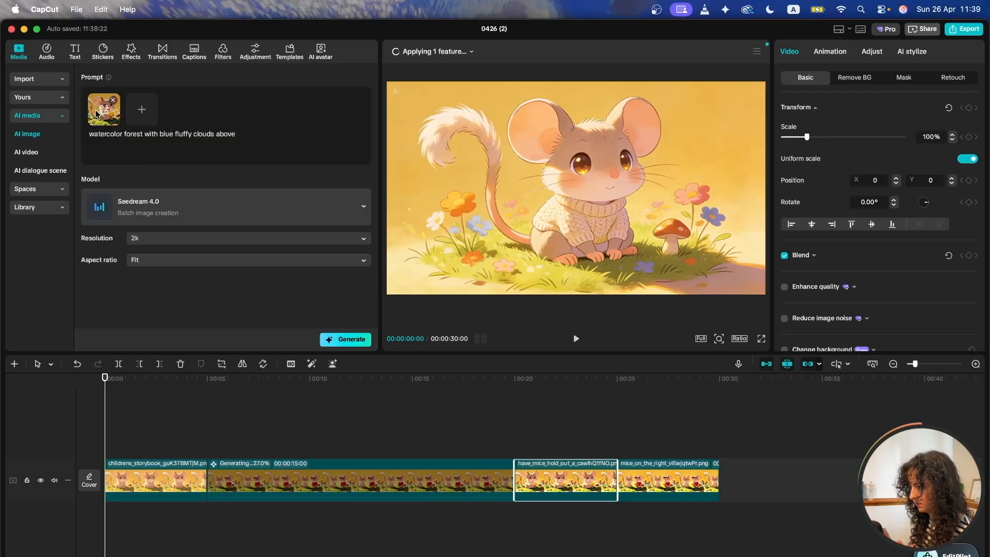
- Generate the forest image with the mouse reference using Seedream 4.0 at 2k, and review it on the timeline
left_click(332, 344)
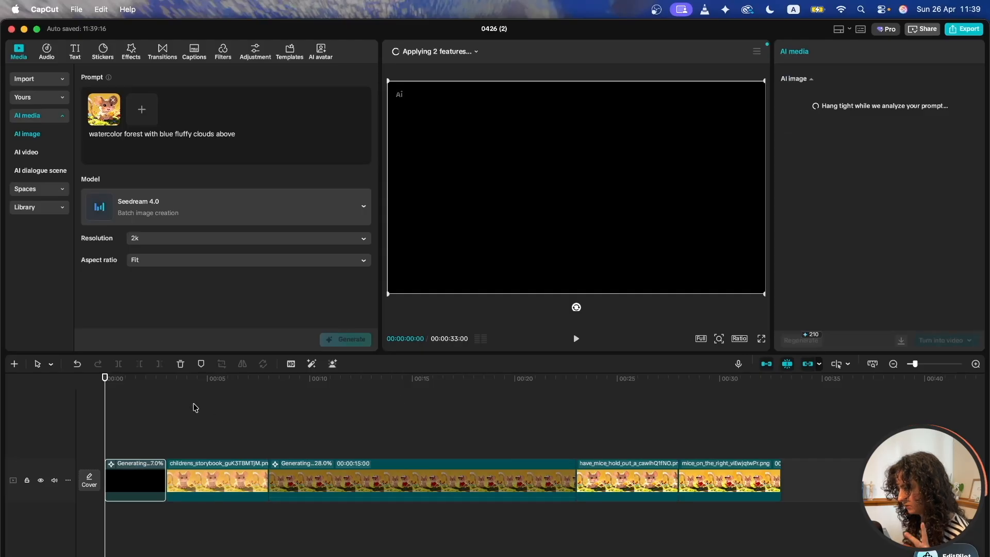
left_click_drag(292, 386, 149, 451)
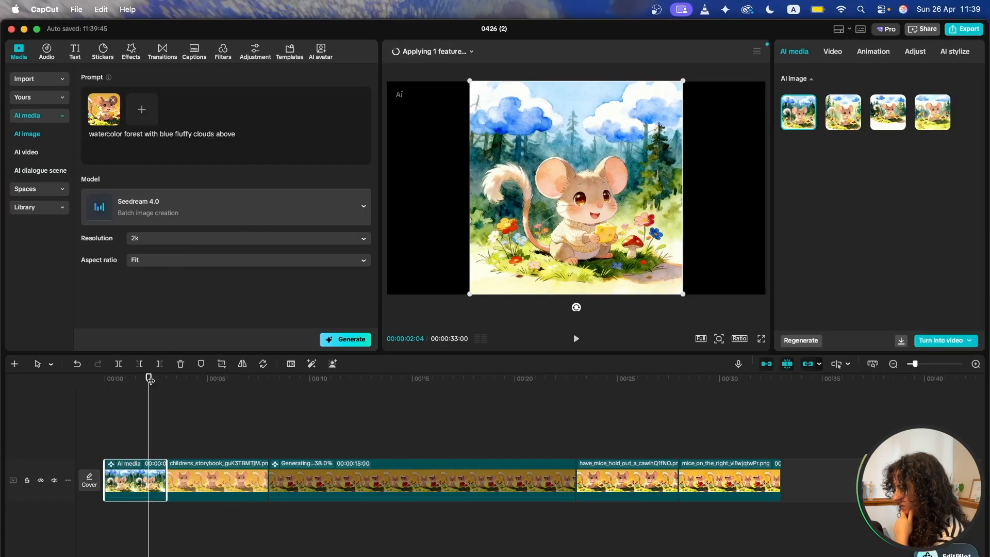
left_click_drag(148, 376, 108, 383)
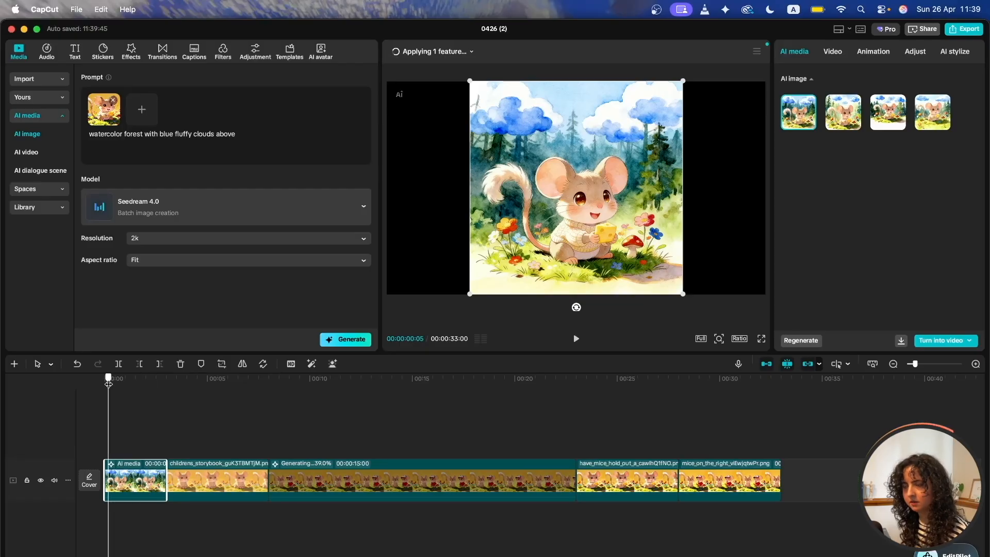
left_click_drag(109, 383, 126, 394)
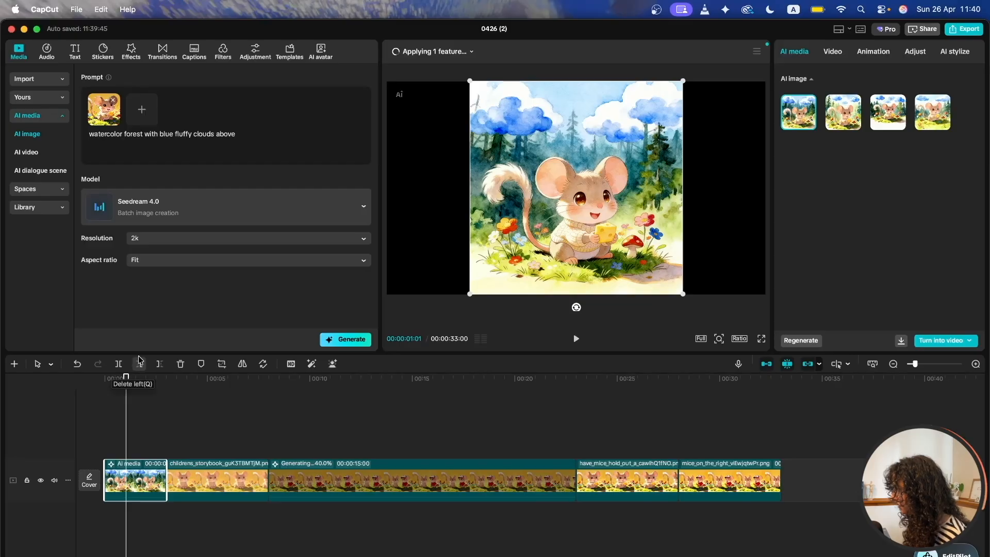
- Remove the mouse reference, generate the forest images again, compare the variants and apply the one with the dirt path
left_click(113, 100)
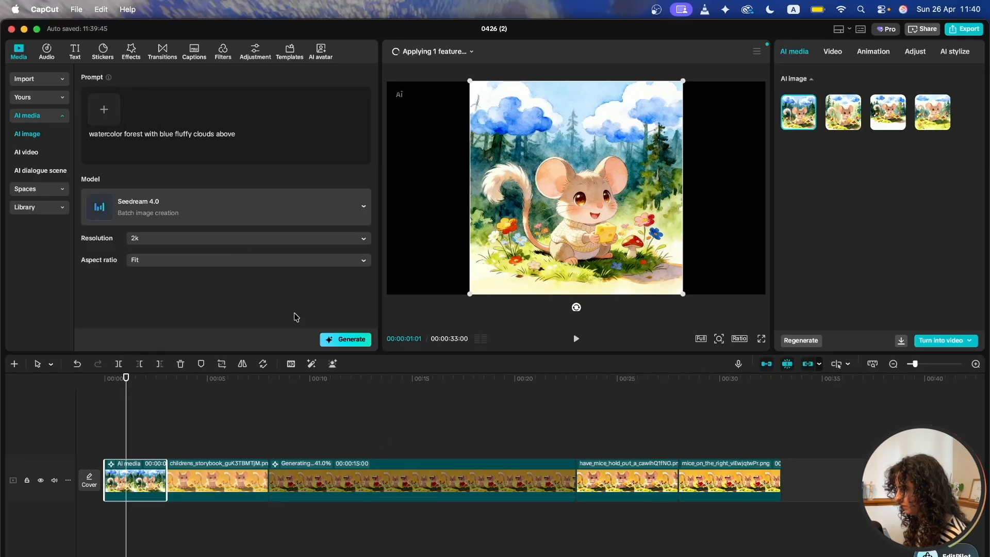
left_click(355, 339)
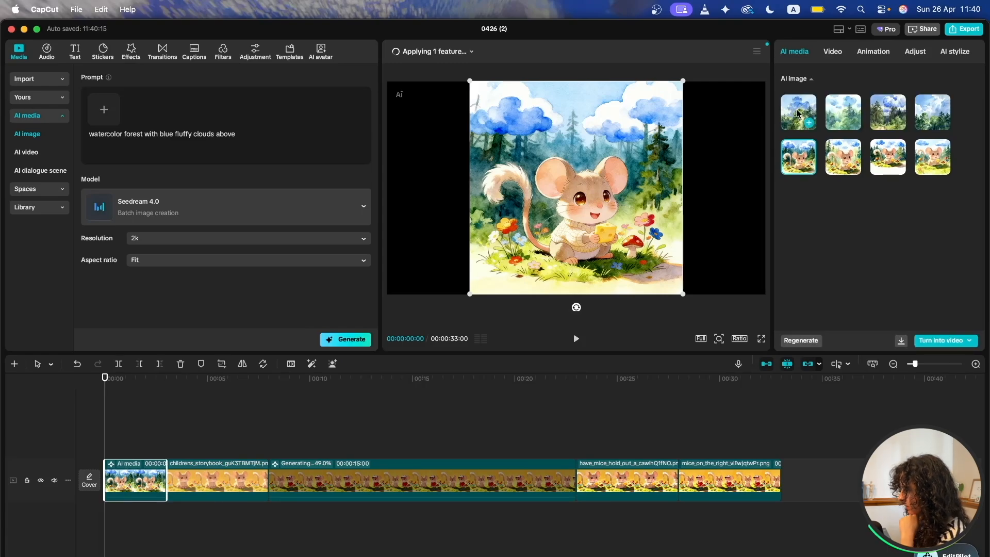
left_click(797, 113)
left_click(841, 116)
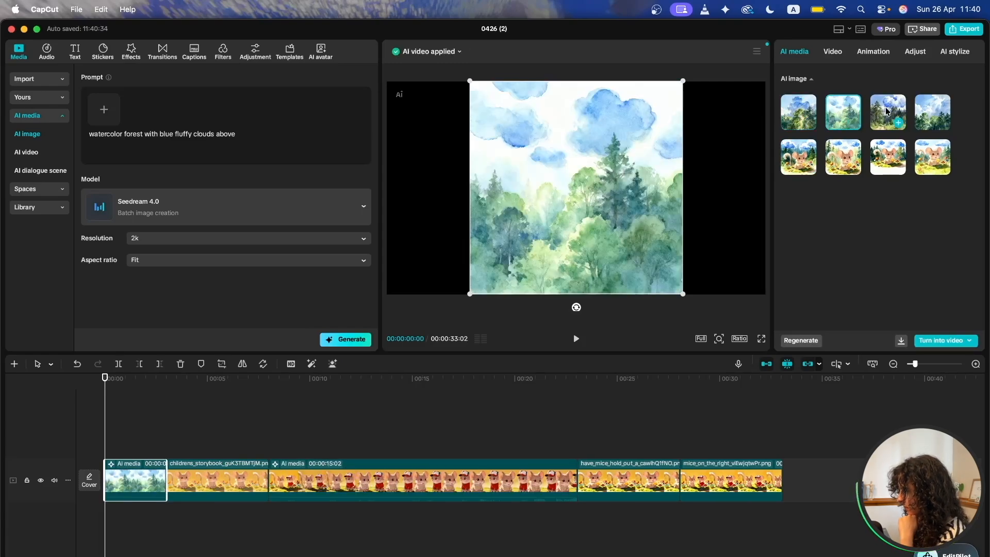
left_click(877, 116)
left_click(929, 112)
left_click(897, 119)
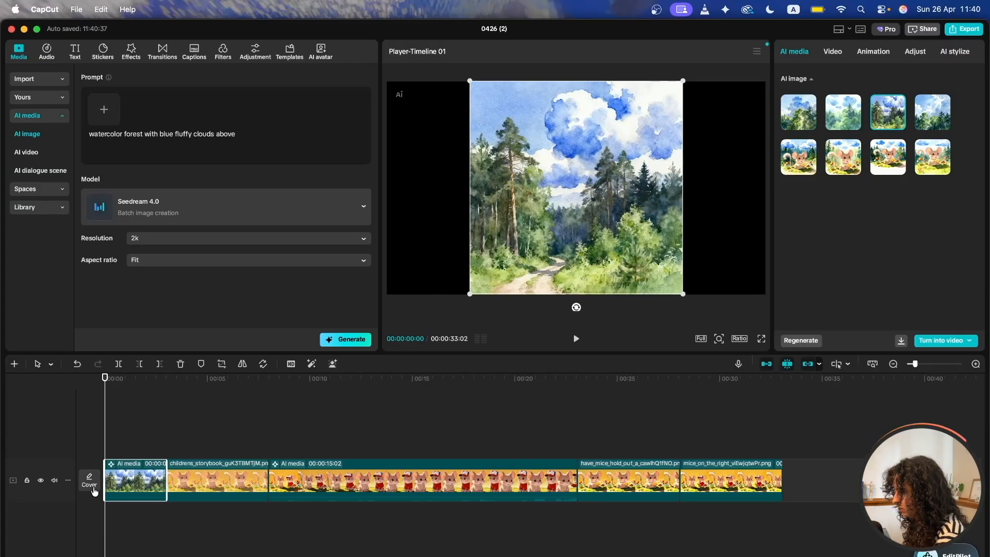
- Scale up the forest clip until it fills the width of the video frame
left_click(916, 52)
left_click(831, 53)
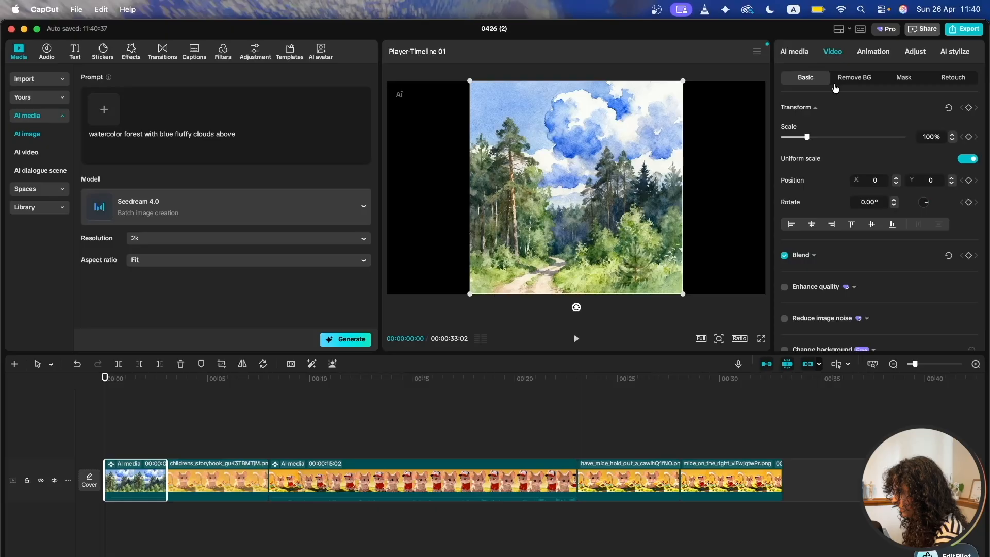
left_click_drag(801, 137, 823, 137)
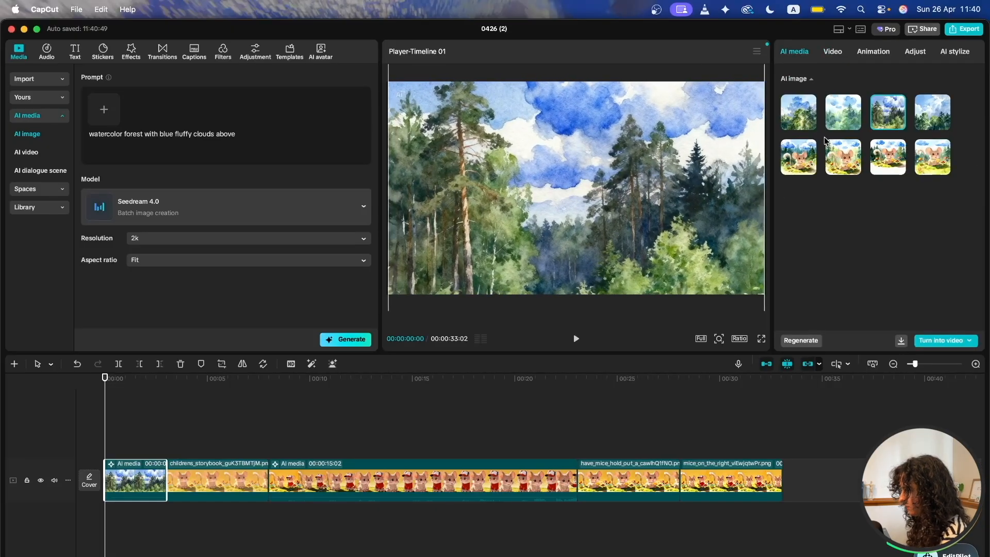
- Shift the forest clip vertically to Y 441 so the dirt path comes into the frame, and check it on the timeline
left_click(831, 53)
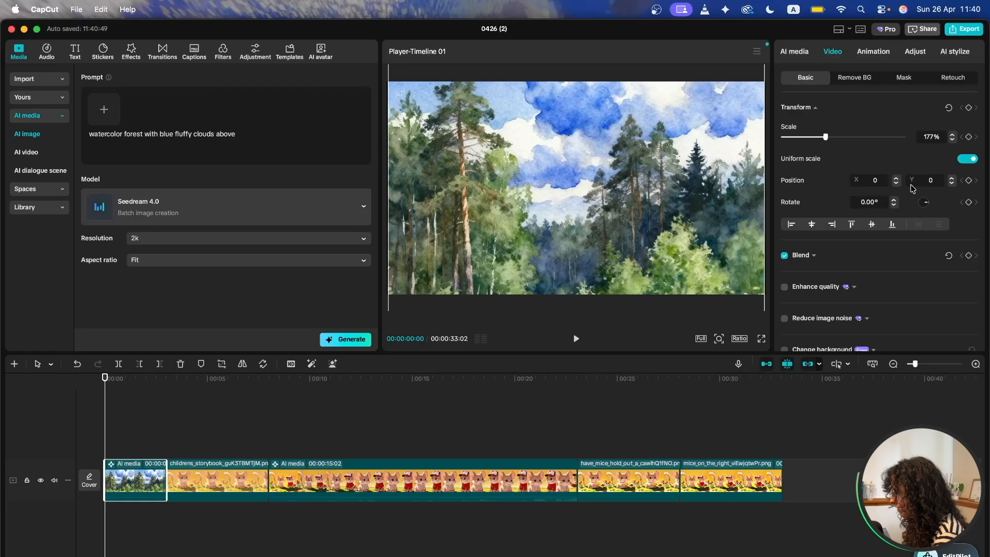
left_click_drag(654, 221, 655, 178)
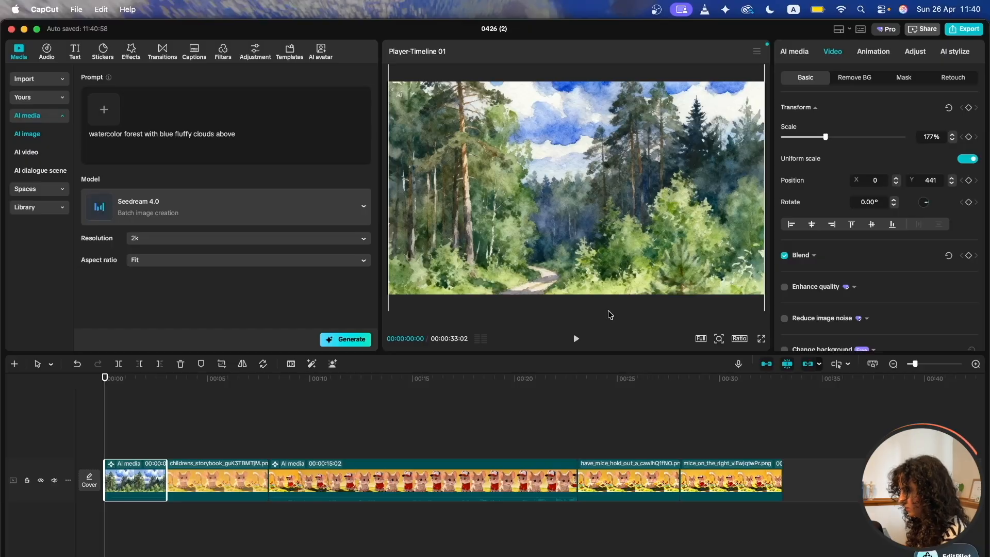
left_click_drag(123, 380, 123, 471)
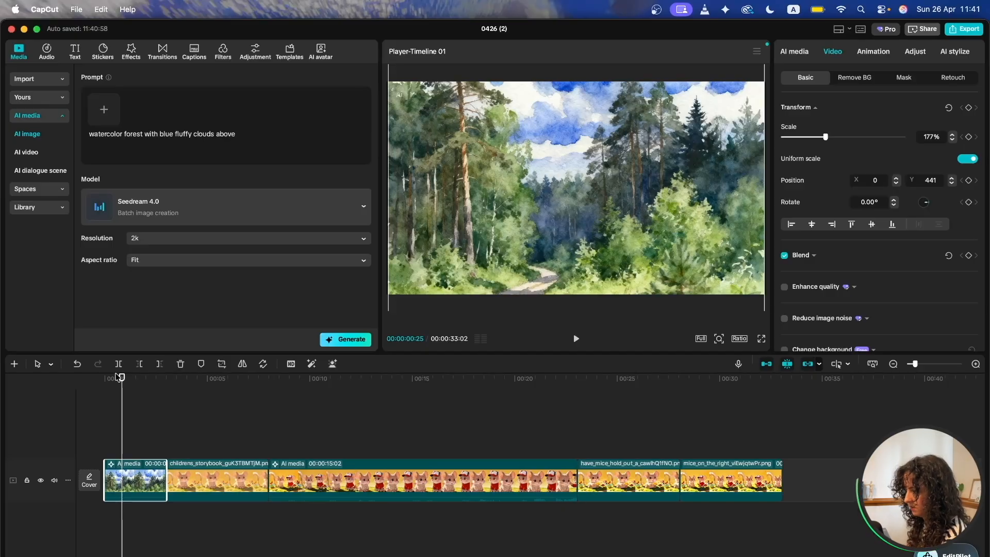
- Insert the imported remove_tail picture between the 15-second AI clip and the have_mice_hold_out picture on the timeline
left_click_drag(252, 395, 484, 429)
left_click(719, 479)
left_click_drag(610, 399, 626, 414)
left_click(33, 80)
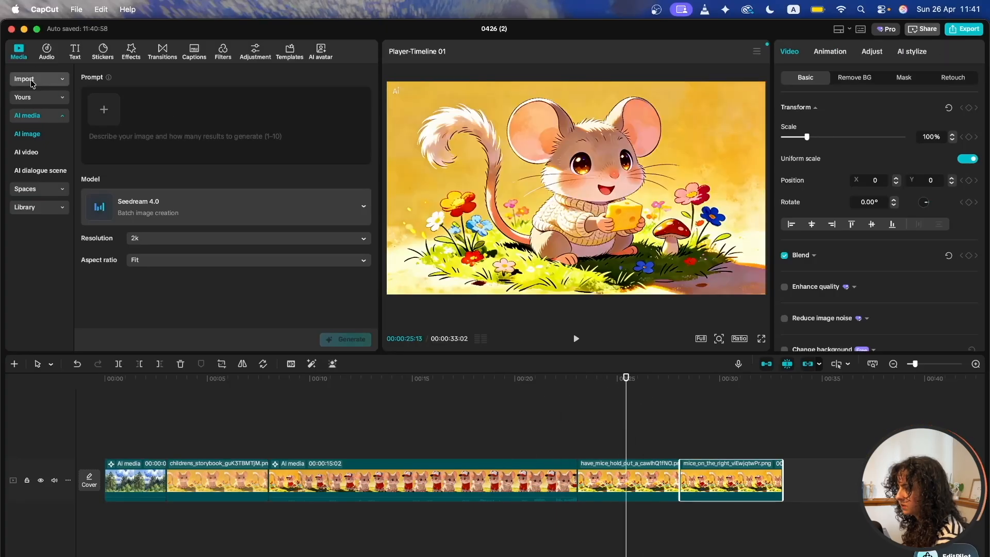
left_click_drag(118, 194, 614, 482)
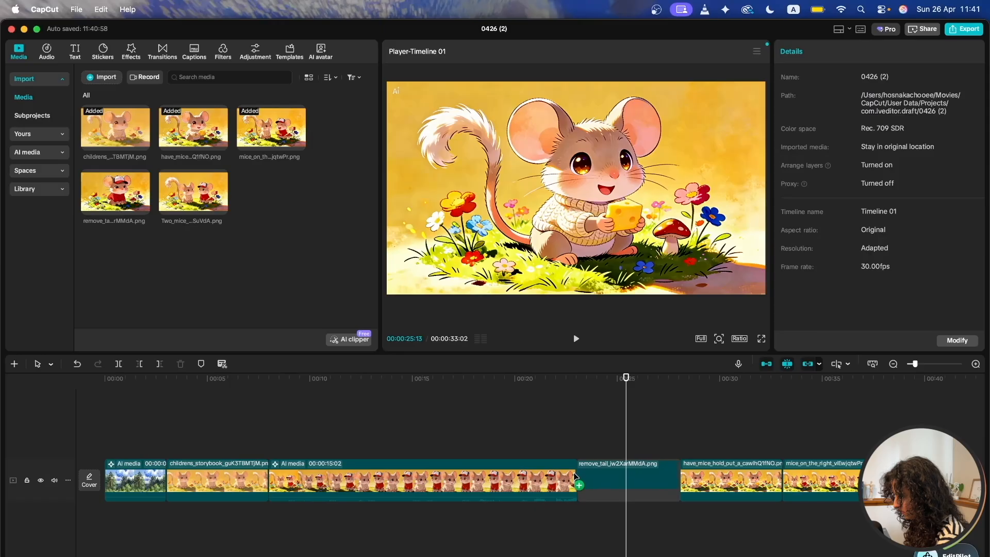
- Review the closing pictures and move the have_mice_hold_out picture behind the mice_on_the_right picture
mouse_move(626, 380)
left_mouse_down()
mouse_move(565, 382)
mouse_move(611, 382)
left_mouse_up()
left_click(723, 401)
left_click(740, 488)
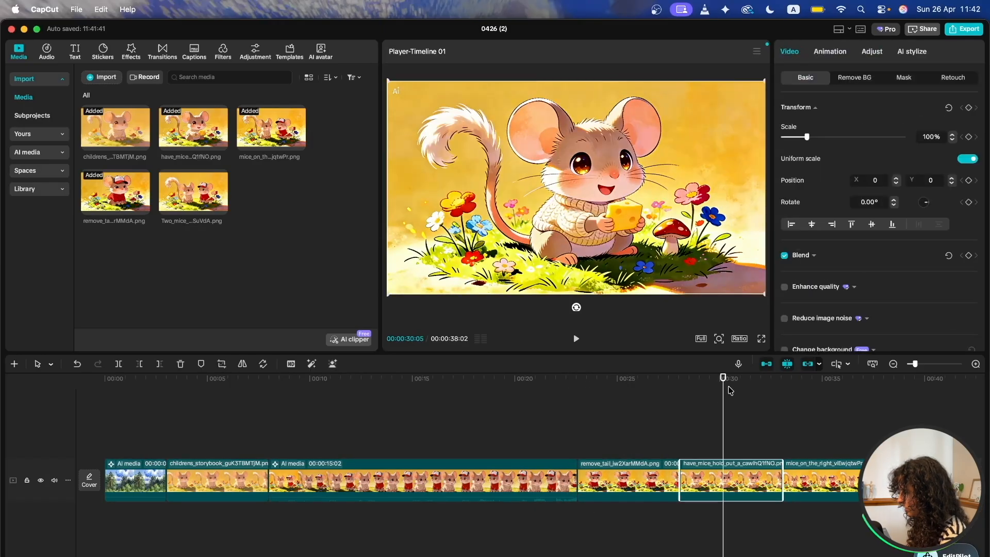
left_click_drag(825, 381, 813, 380)
left_click_drag(741, 484, 902, 484)
left_click_drag(724, 386, 718, 387)
- Start an AI image-to-video generation for the mice_on_the_right clip and add the picture of the two mice as its image
left_click(729, 467)
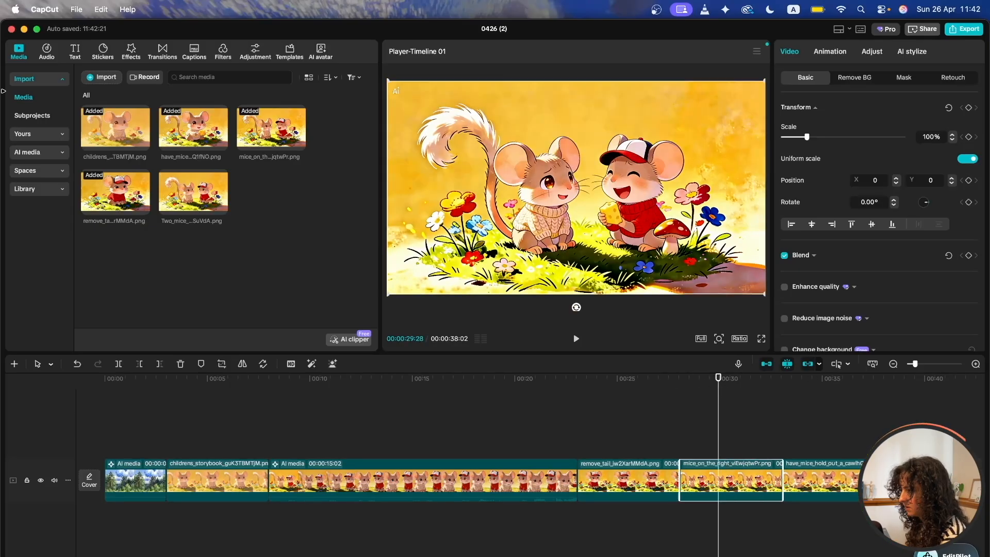
left_click(45, 155)
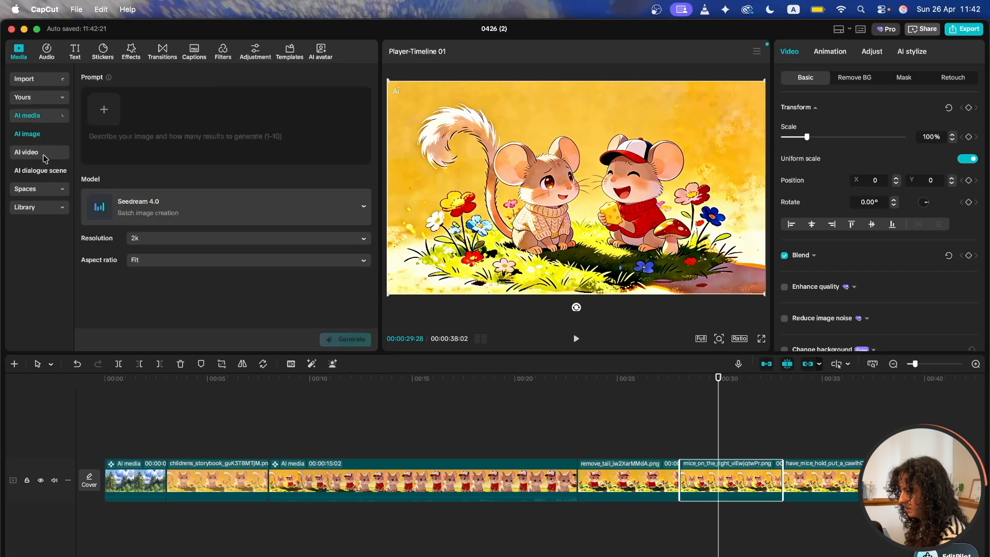
left_click(45, 153)
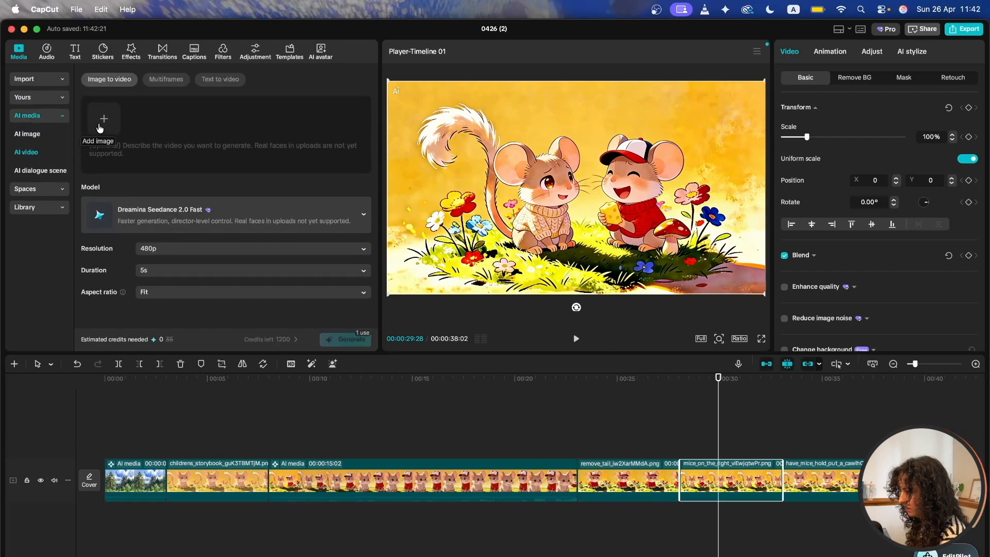
left_click(99, 129)
left_click(405, 315)
key("Up")
key("Up")
key("Return")
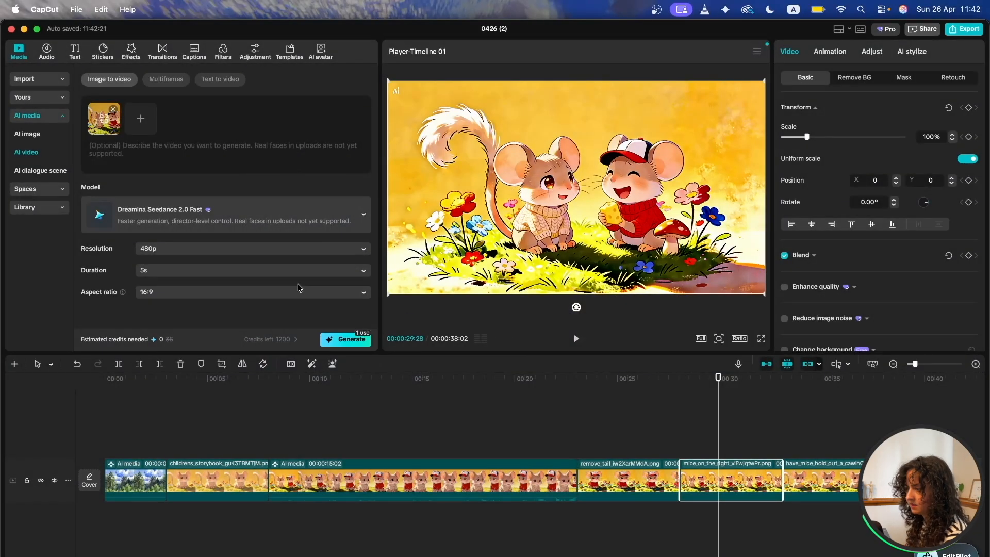
- Set the resolution to 720p and generate the 5-second video with Dreamina Seedance 2.0 Fast
left_click(277, 249)
left_click(269, 264)
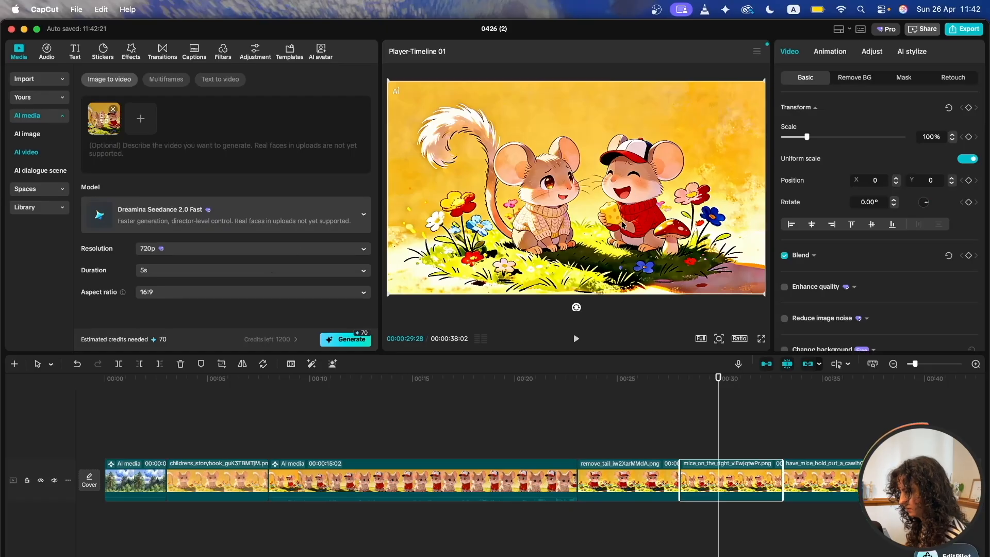
left_click(356, 345)
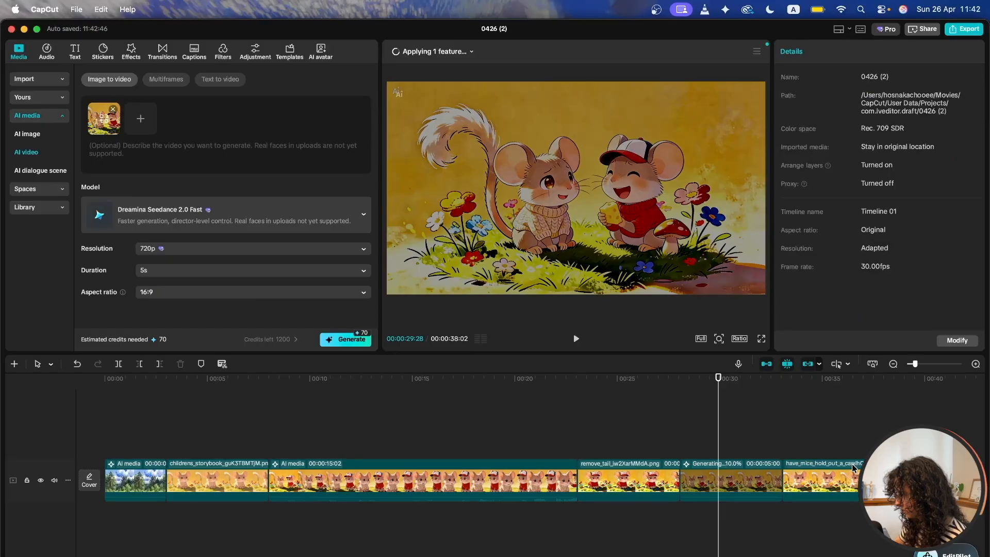
- Add a second watercolor forest clip at the end of the timeline, using the pale green forest variant
left_click_drag(729, 381, 885, 495)
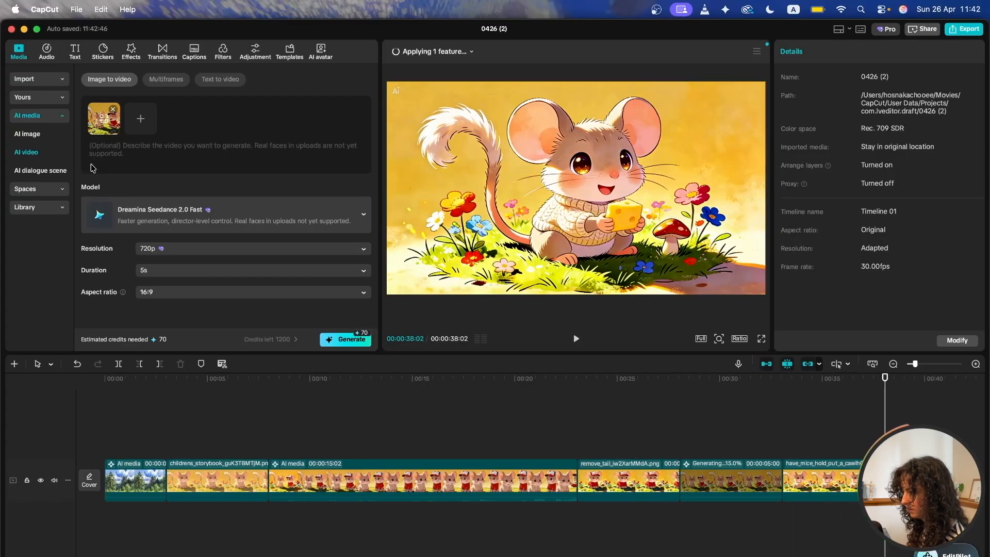
left_click(48, 138)
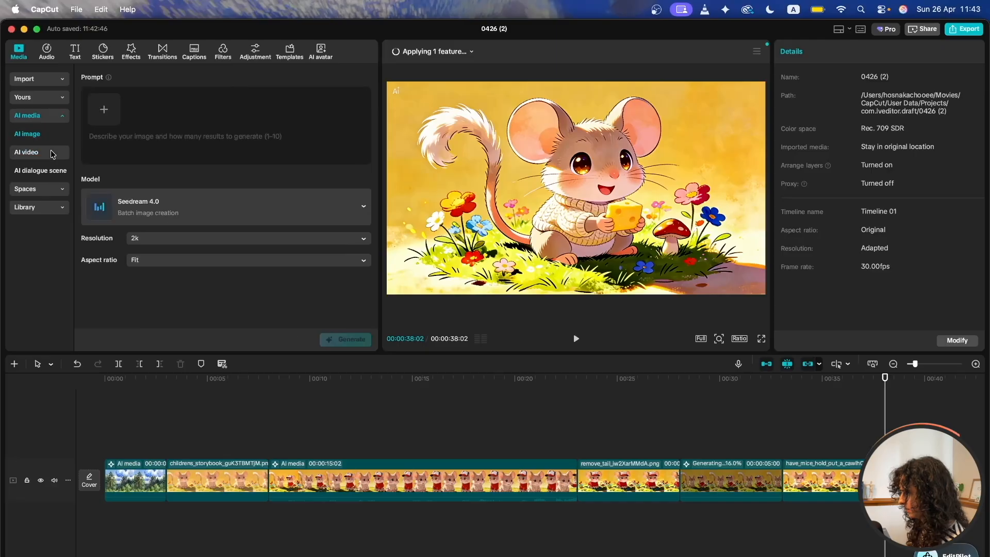
left_click(132, 480)
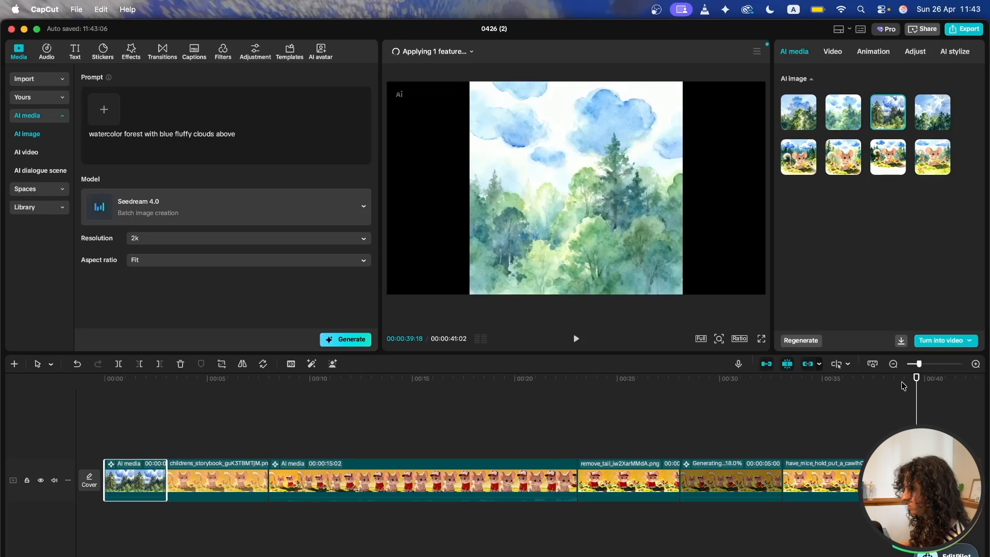
- Scale up the pale green forest clip at the end until it fills the video frame
left_click(833, 51)
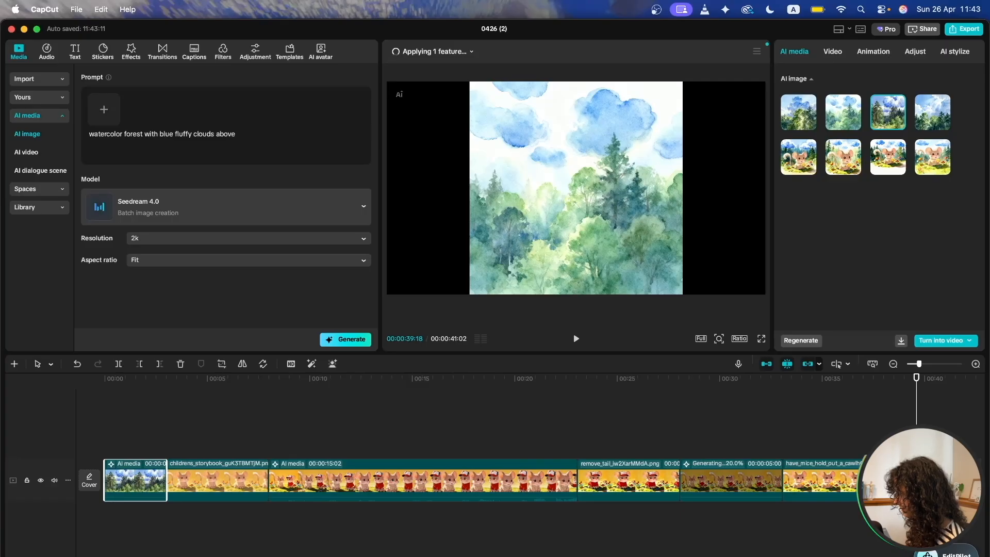
left_click(834, 51)
left_click_drag(807, 139, 823, 135)
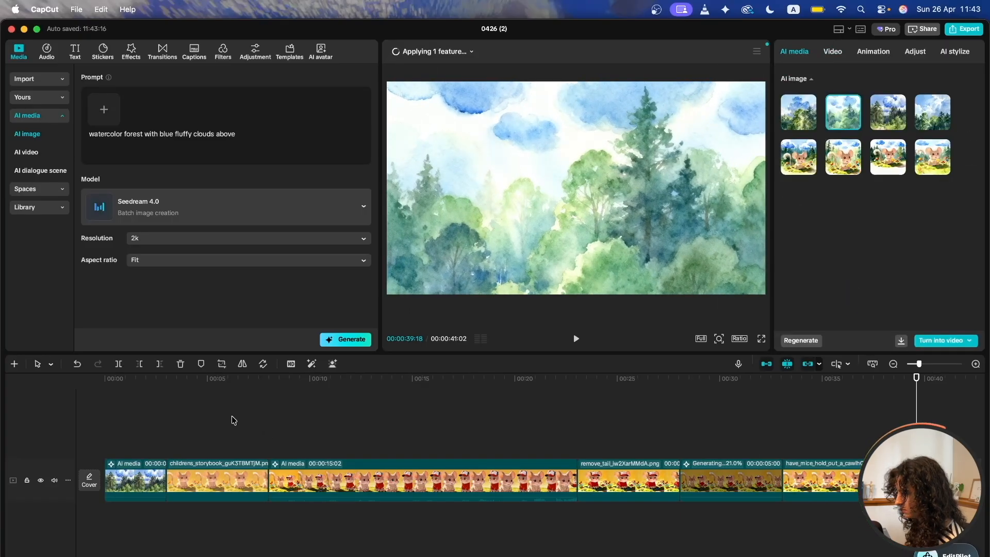
- Readjust the opening forest clip's scale so it fills the frame width with the dirt path in view
left_click_drag(159, 384, 133, 384)
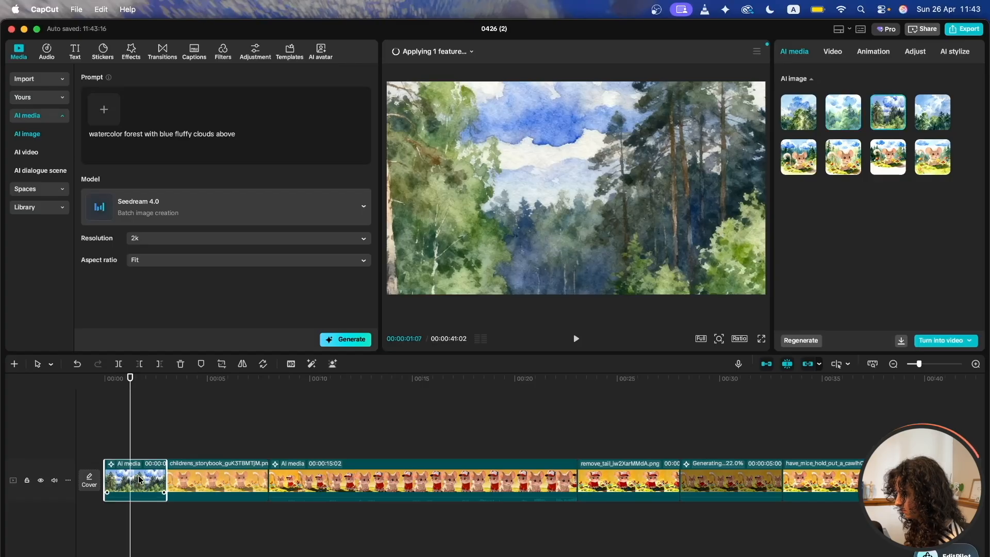
left_click(833, 51)
left_click_drag(849, 137, 826, 140)
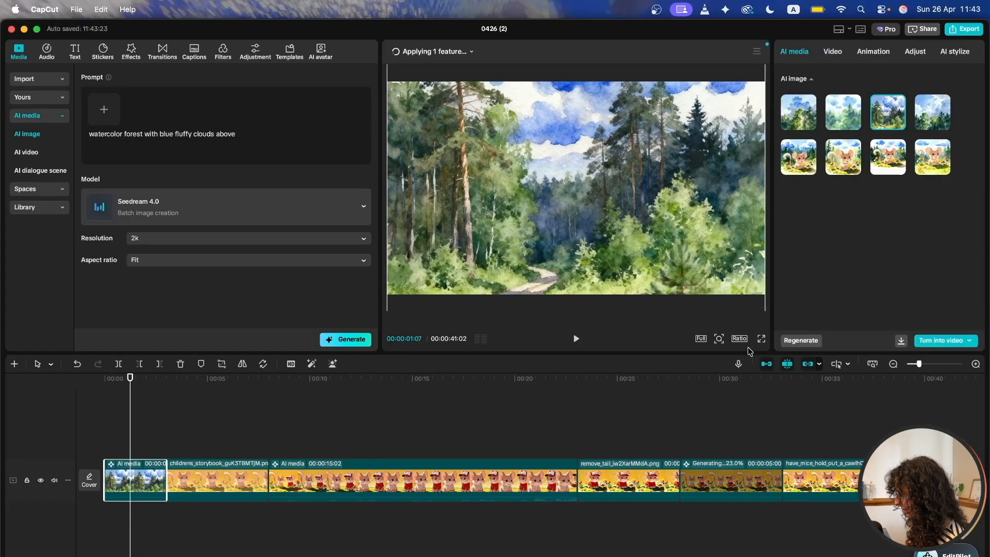
left_click(688, 386)
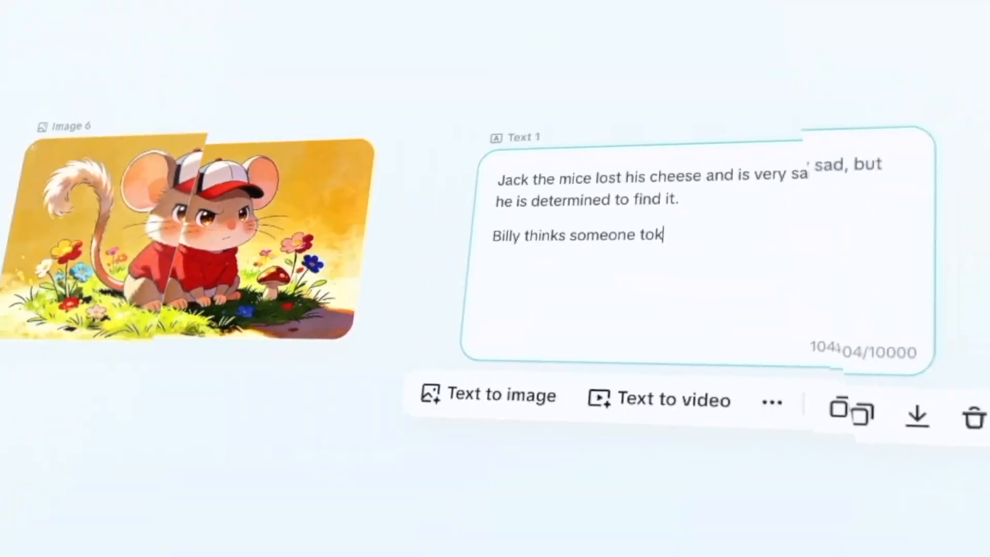
- Continue the story text with "Billy thinks someone took Jack's cheese and wants to"
type("k Jack's cheese and ")
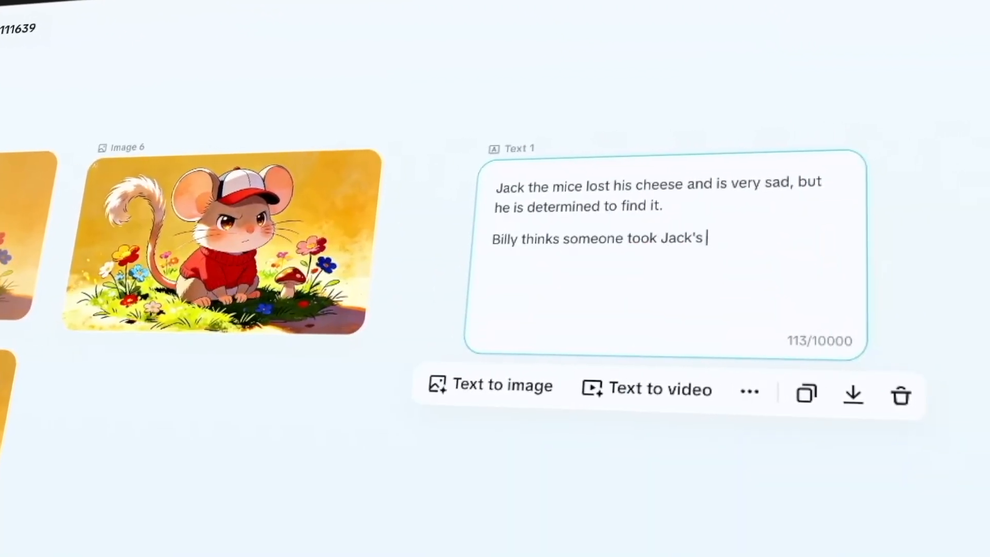
type("wants to")
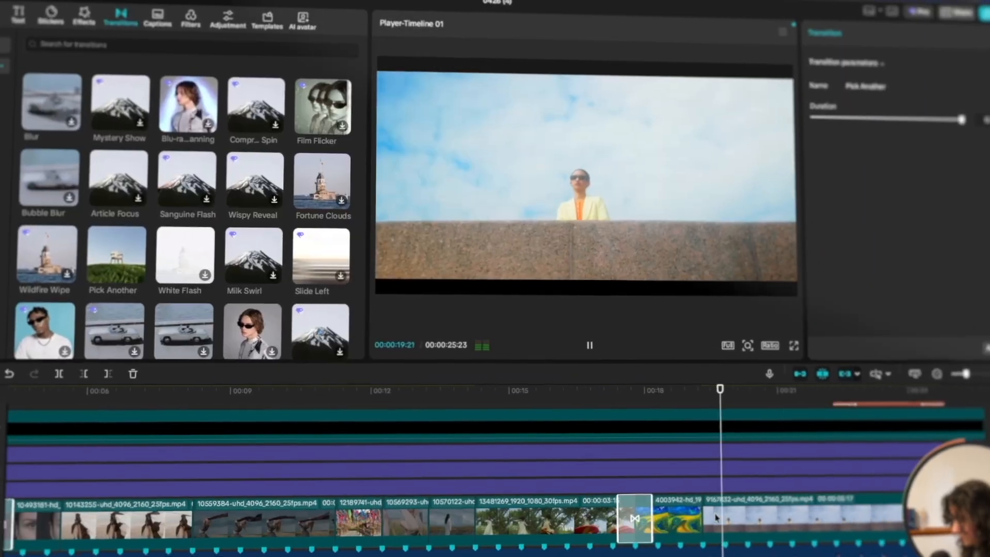
- Play the timeline to preview the footage with the green effect
scroll(715, 517, "right", 2)
scroll(715, 517, "down", 3)
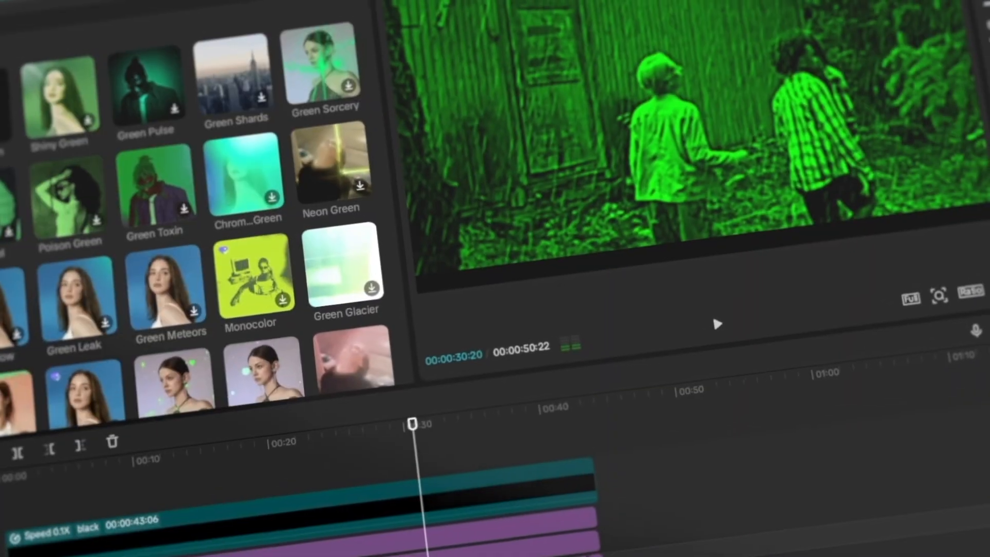
key("space")
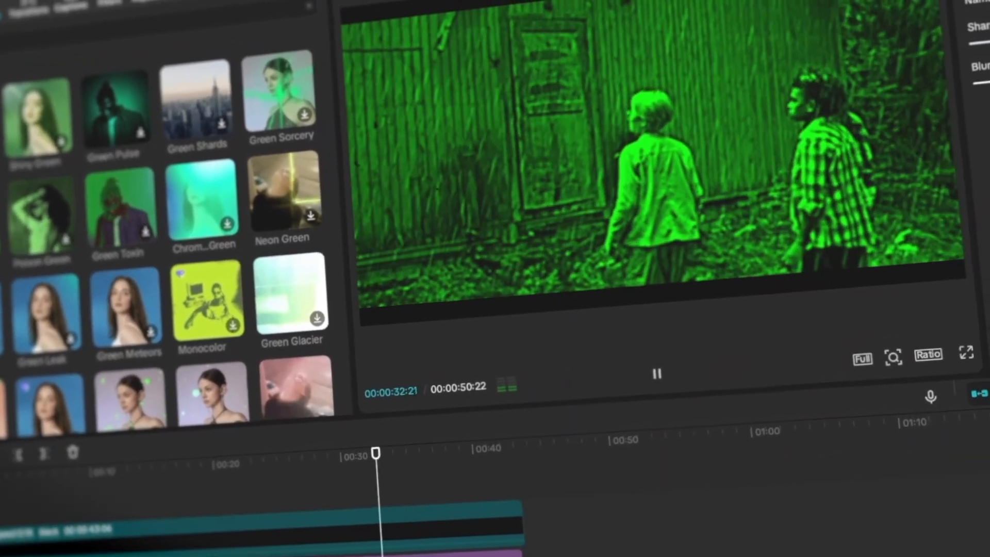